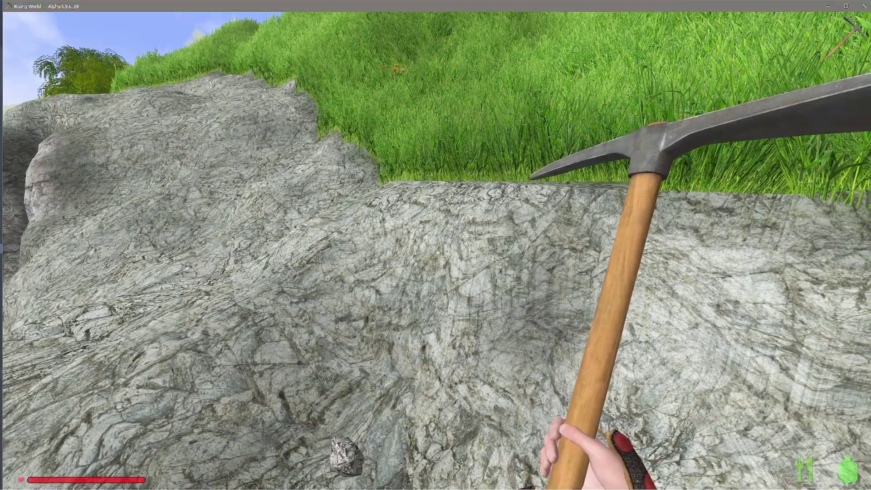
Mine stone chunks from the rock outcrop beside the grass with the pickaxe
{"action": "left_click", "coordinate": [435, 245]}
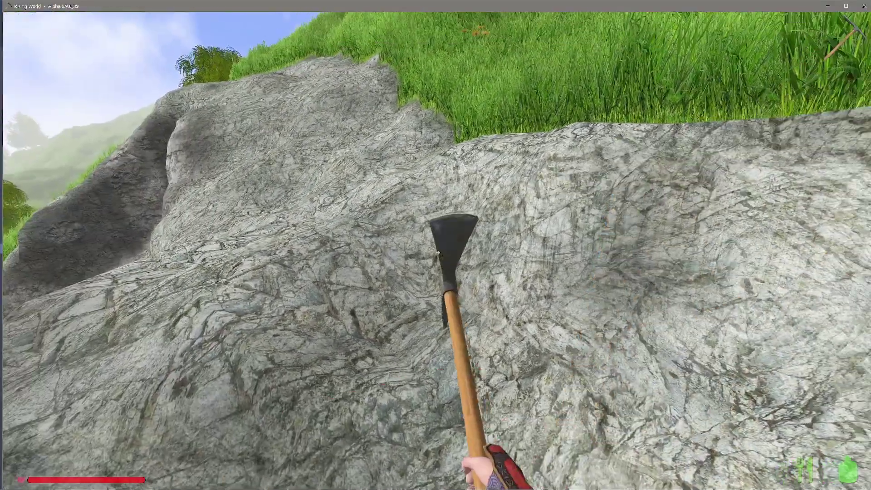
{"action": "left_click", "coordinate": [436, 246]}
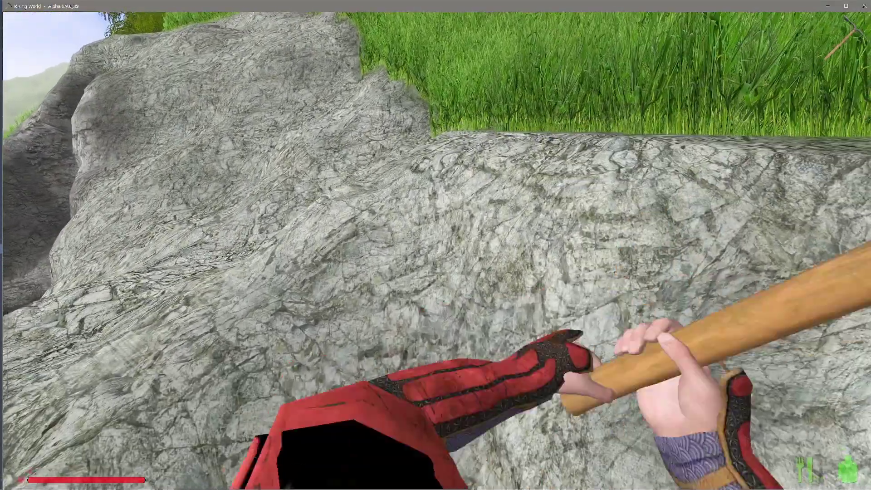
{"action": "left_click", "coordinate": [435, 245]}
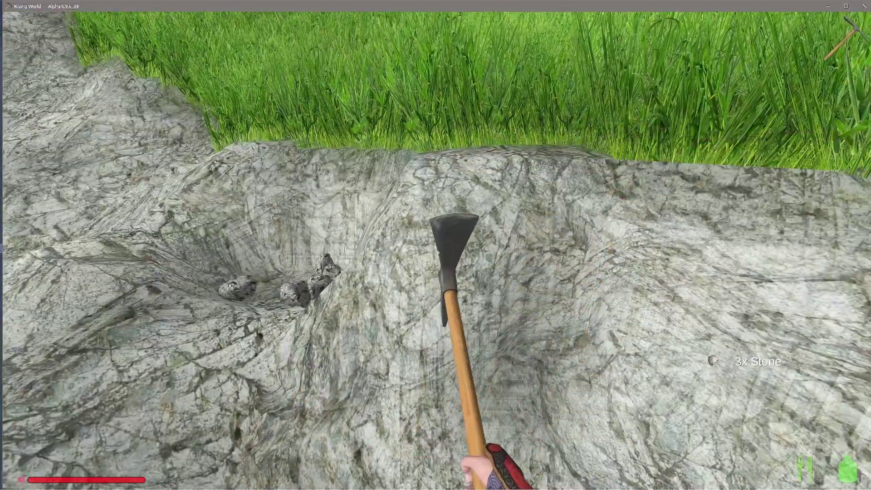
{"action": "left_click", "coordinate": [435, 245]}
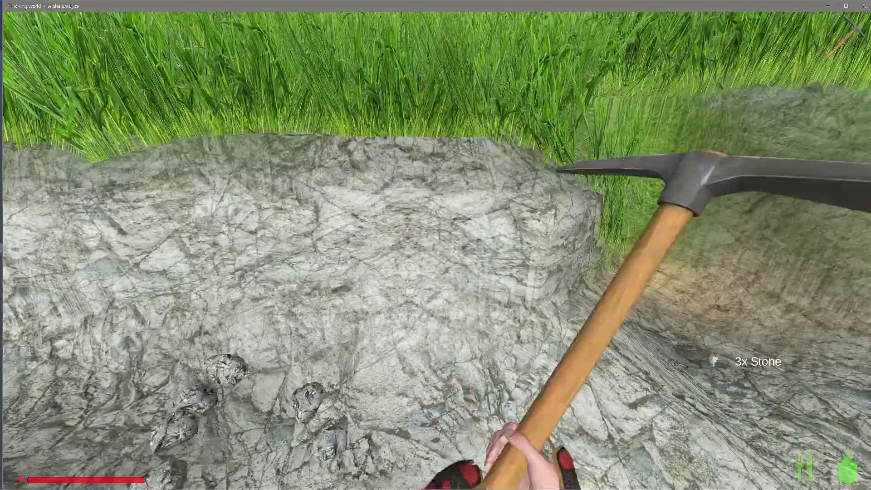
{"action": "left_click", "coordinate": [436, 245]}
{"action": "left_click", "coordinate": [435, 245]}
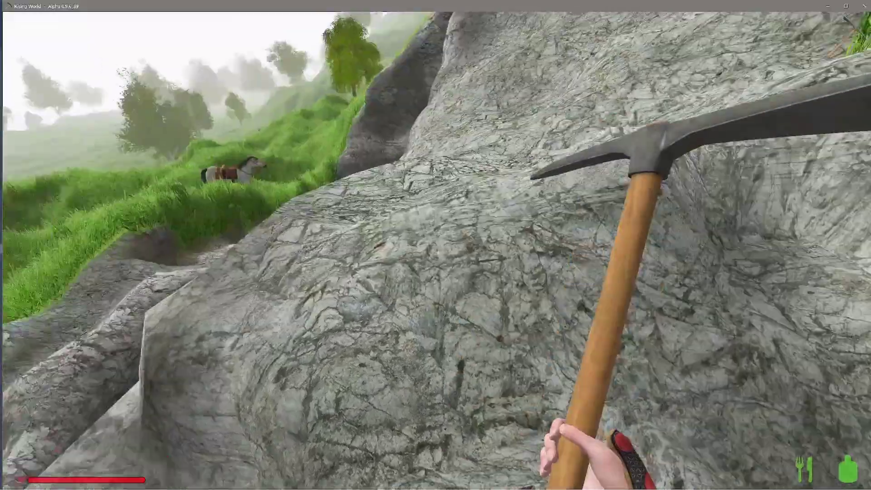
{"action": "left_click", "coordinate": [435, 245]}
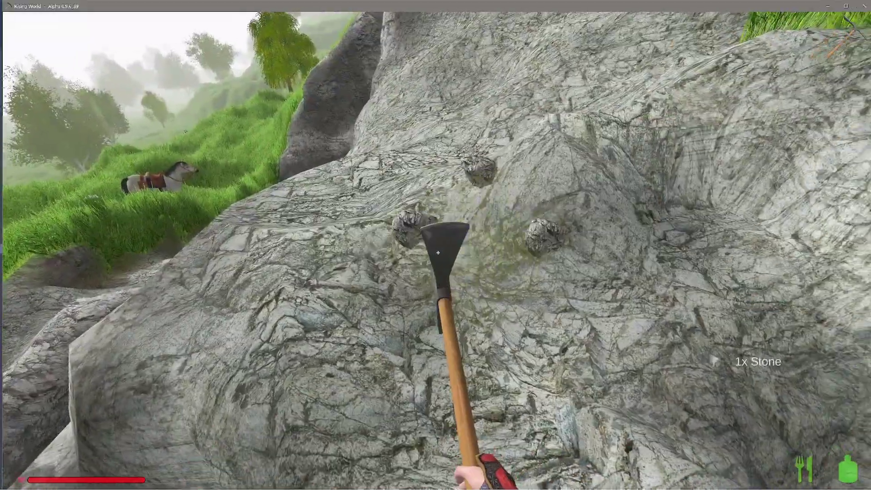
{"action": "left_click", "coordinate": [436, 245]}
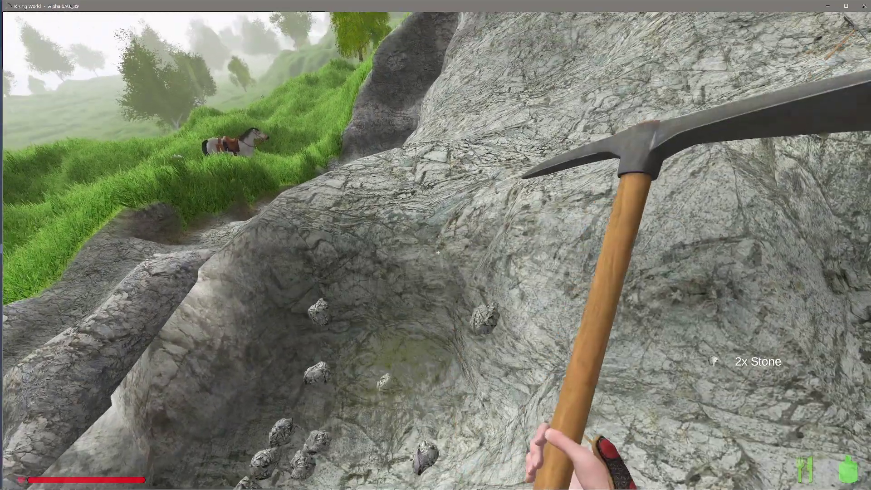
{"action": "left_click", "coordinate": [435, 245]}
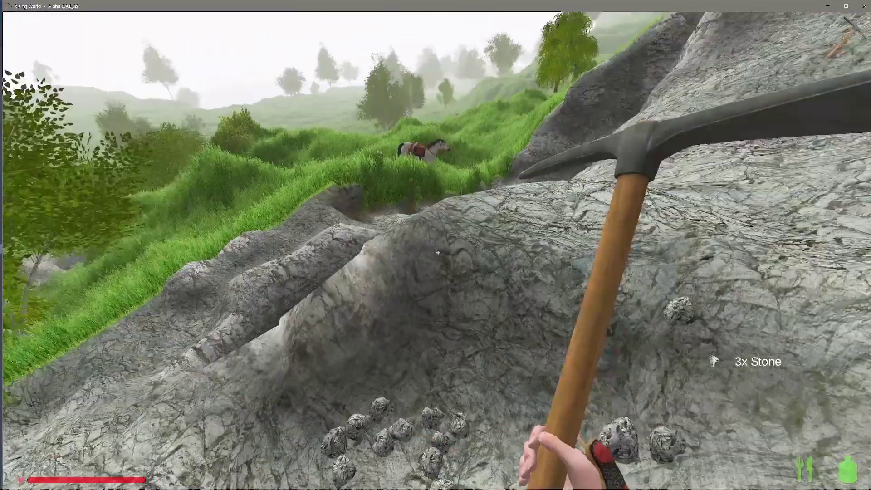
Keep quarrying the rock wall and ridge near the horse for more stone
{"action": "left_click", "coordinate": [437, 252]}
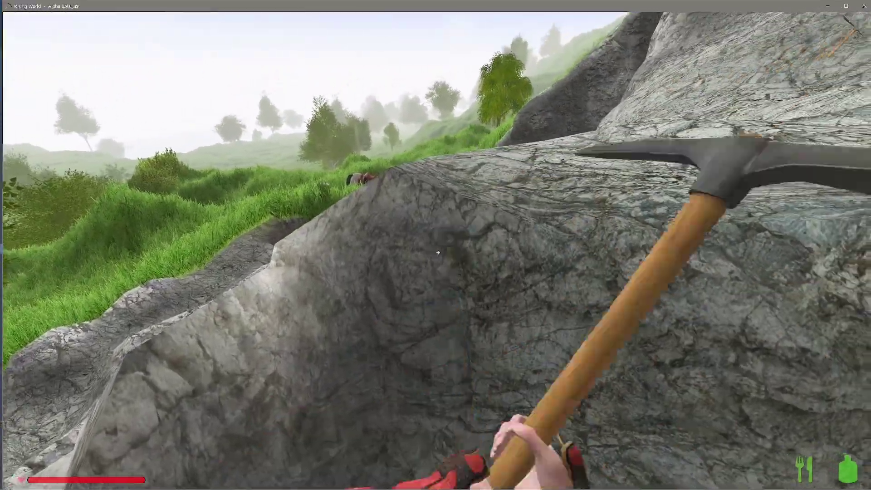
{"action": "left_click", "coordinate": [437, 252]}
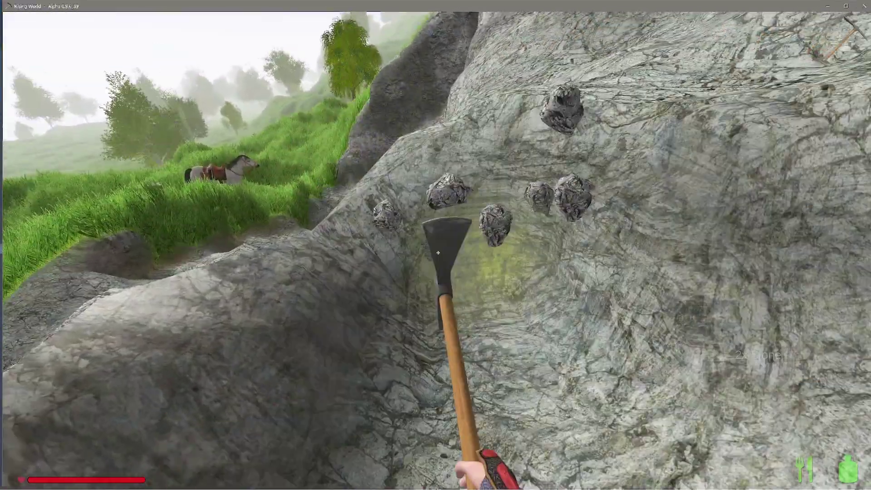
{"action": "left_click", "coordinate": [438, 252]}
{"action": "left_click", "coordinate": [437, 252]}
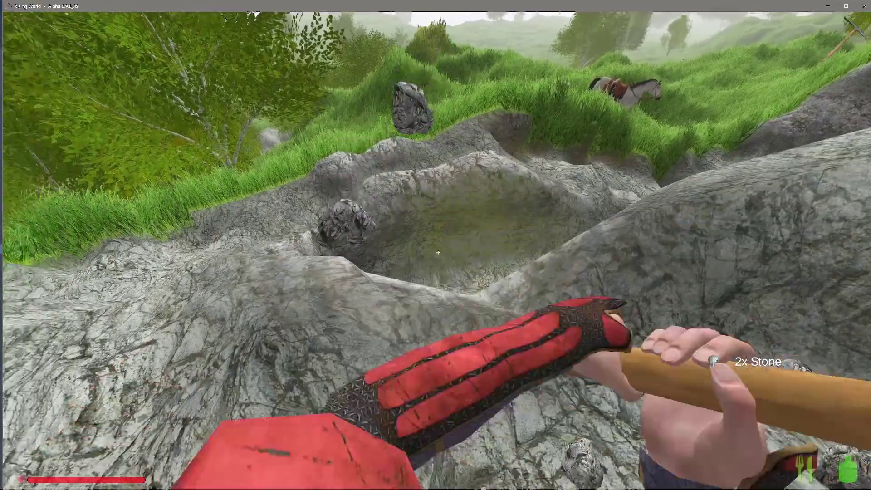
{"action": "left_click", "coordinate": [437, 252]}
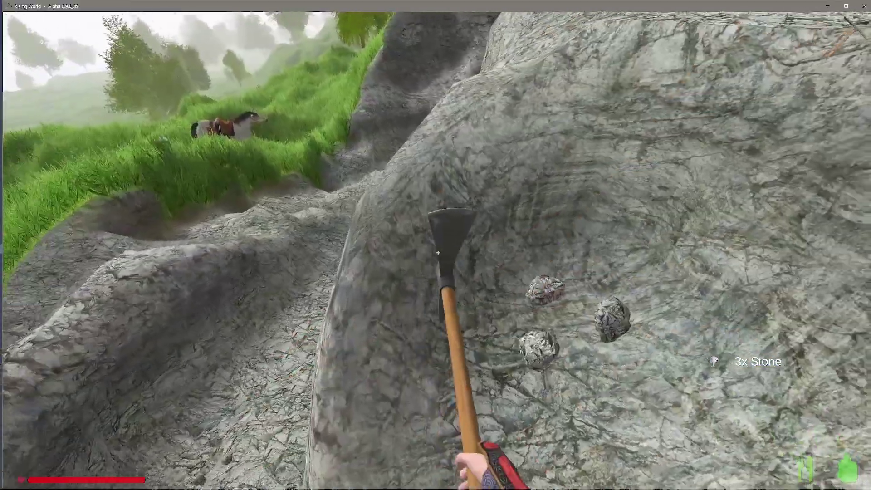
{"action": "left_click", "coordinate": [438, 253]}
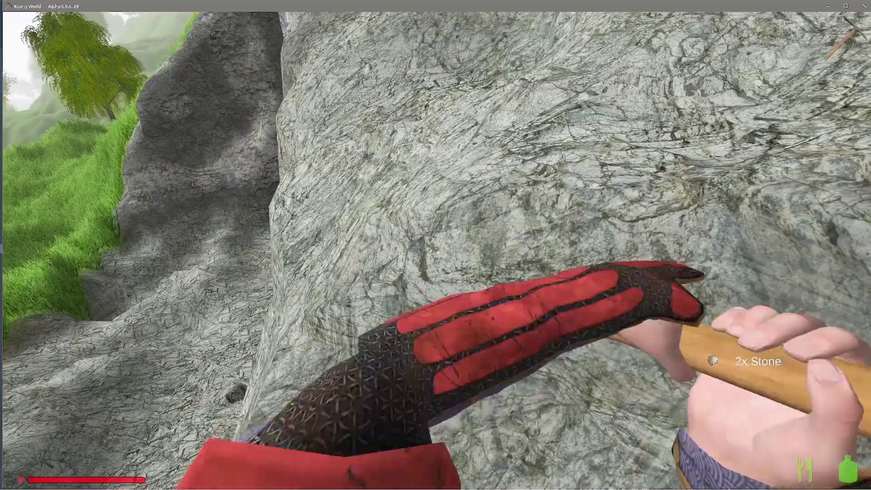
{"action": "left_click", "coordinate": [438, 252]}
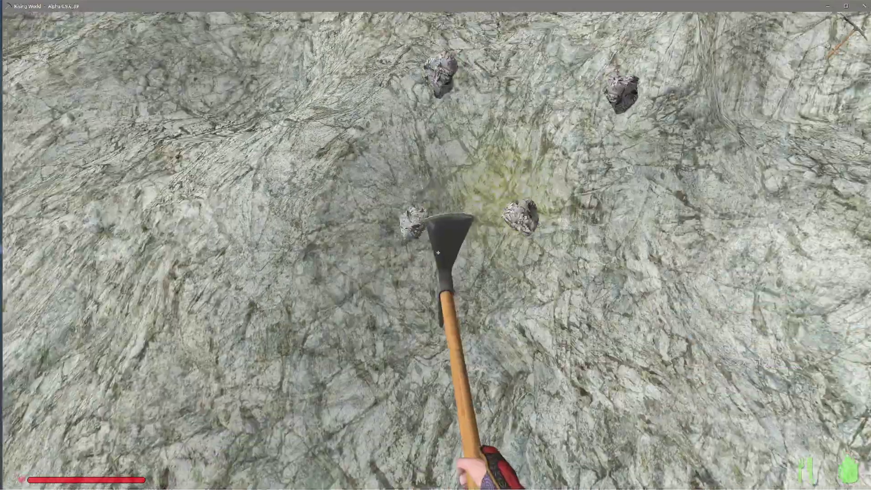
{"action": "left_click", "coordinate": [437, 252]}
{"action": "left_click", "coordinate": [438, 252]}
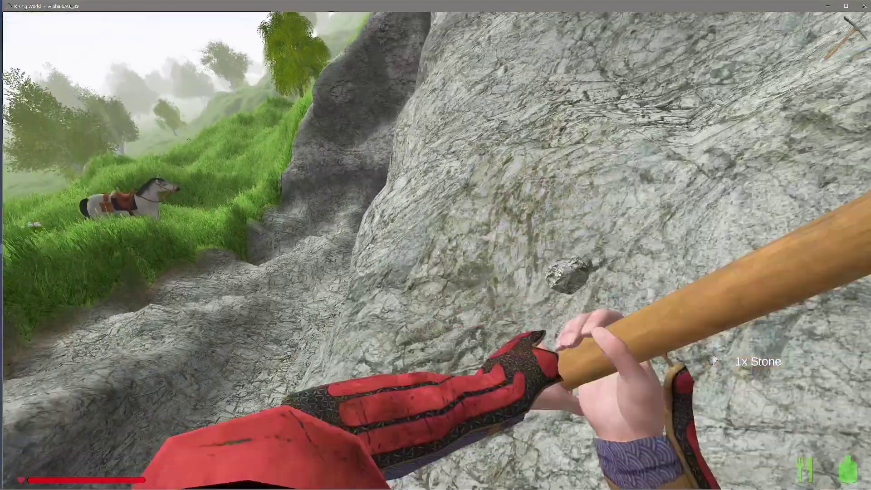
{"action": "left_click", "coordinate": [438, 253]}
{"action": "left_click", "coordinate": [438, 253]}
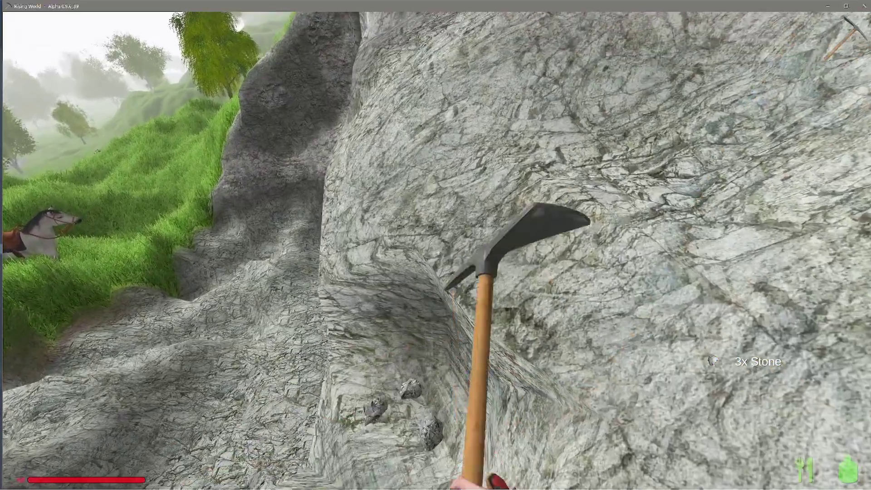
{"action": "left_click", "coordinate": [438, 253]}
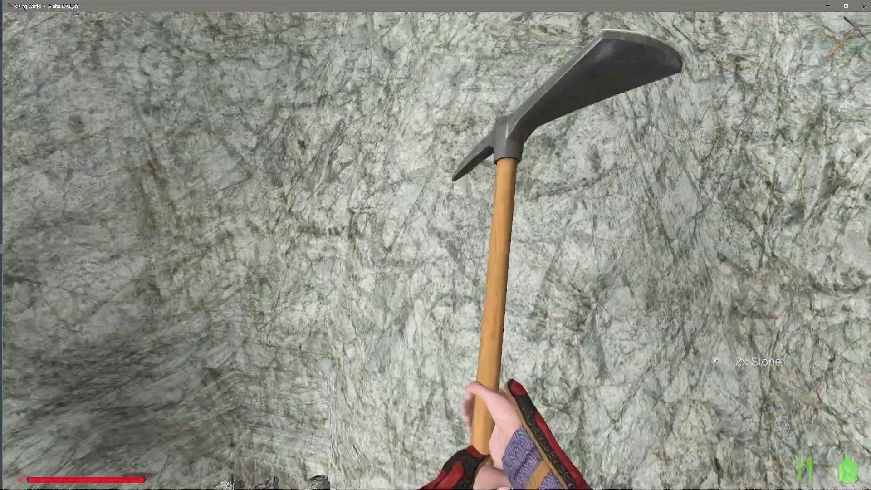
{"action": "left_click", "coordinate": [438, 253]}
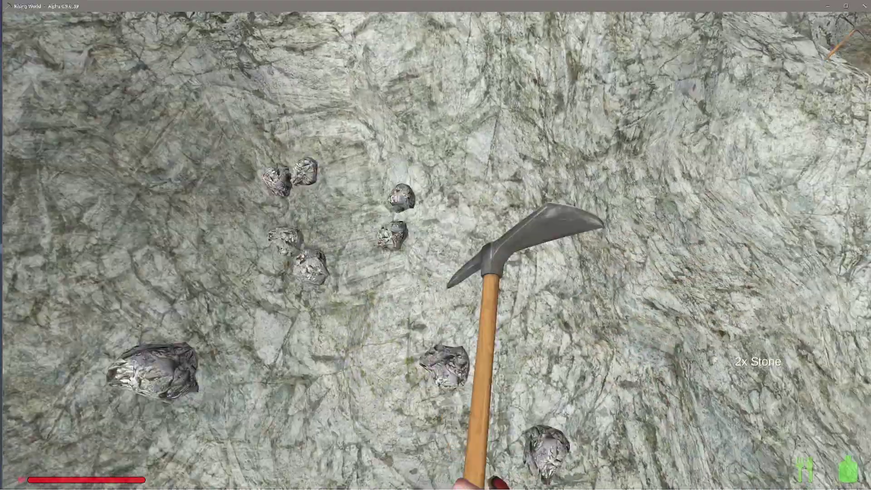
{"action": "left_click", "coordinate": [438, 253]}
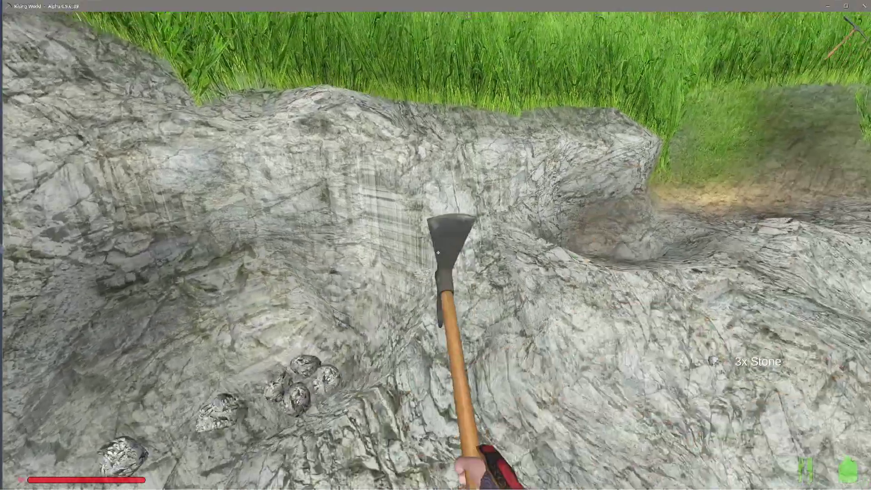
{"action": "left_click", "coordinate": [437, 253]}
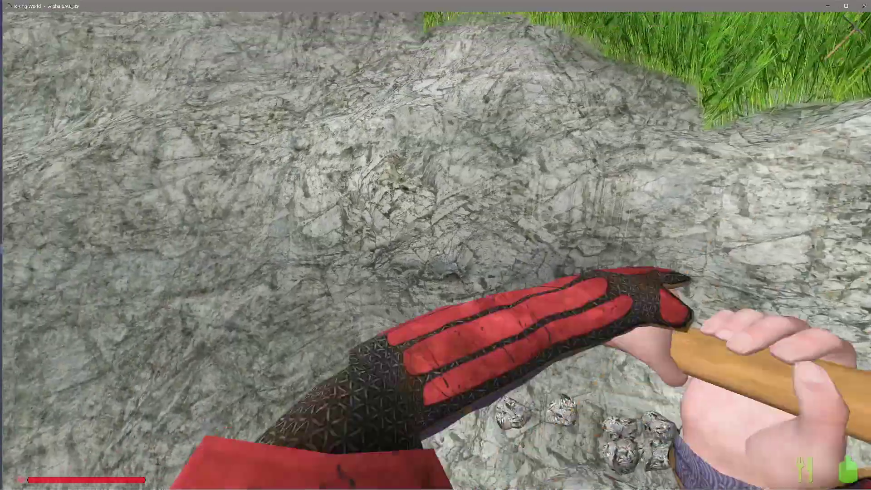
Break stone chunks off the upper cliff face with the pickaxe
{"action": "left_click", "coordinate": [437, 252]}
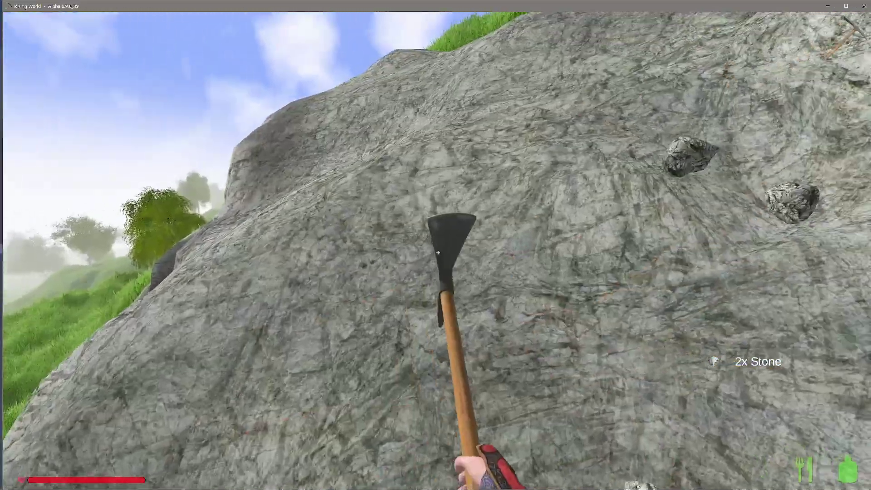
{"action": "left_click", "coordinate": [437, 252]}
{"action": "left_click", "coordinate": [437, 252]}
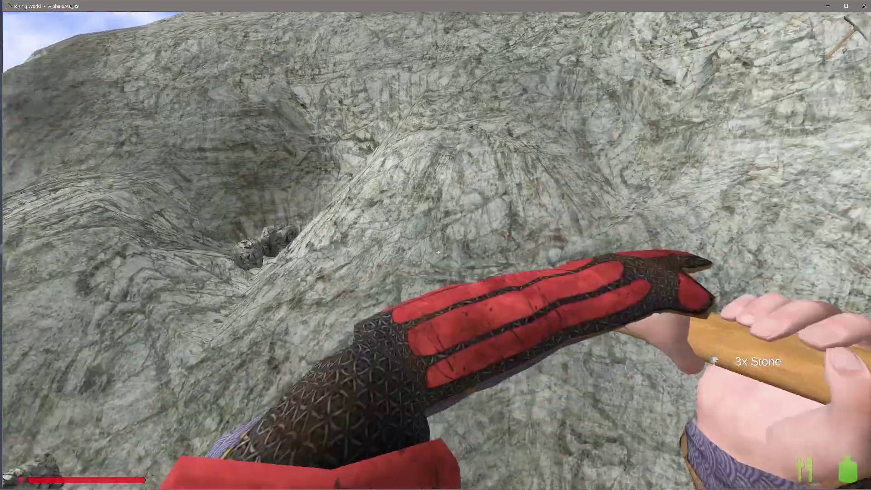
{"action": "left_click", "coordinate": [437, 253]}
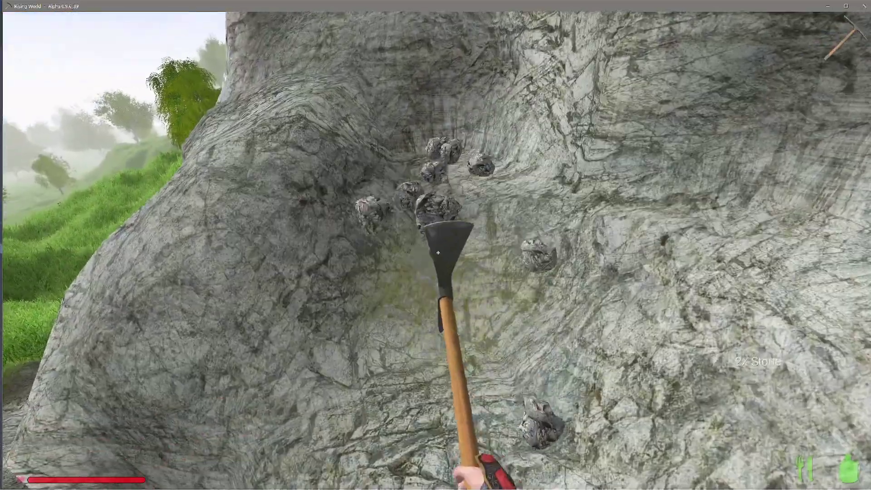
{"action": "left_click", "coordinate": [438, 253]}
{"action": "left_click", "coordinate": [437, 253]}
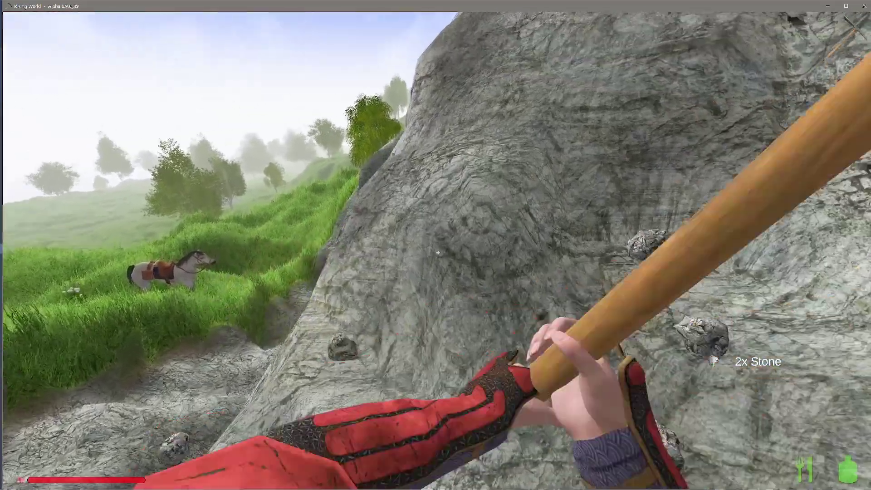
{"action": "left_click", "coordinate": [438, 252]}
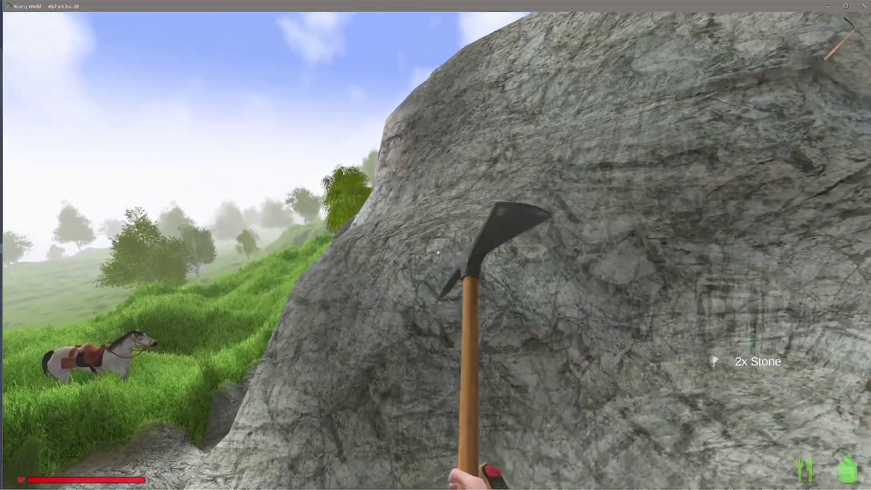
{"action": "left_click", "coordinate": [438, 252]}
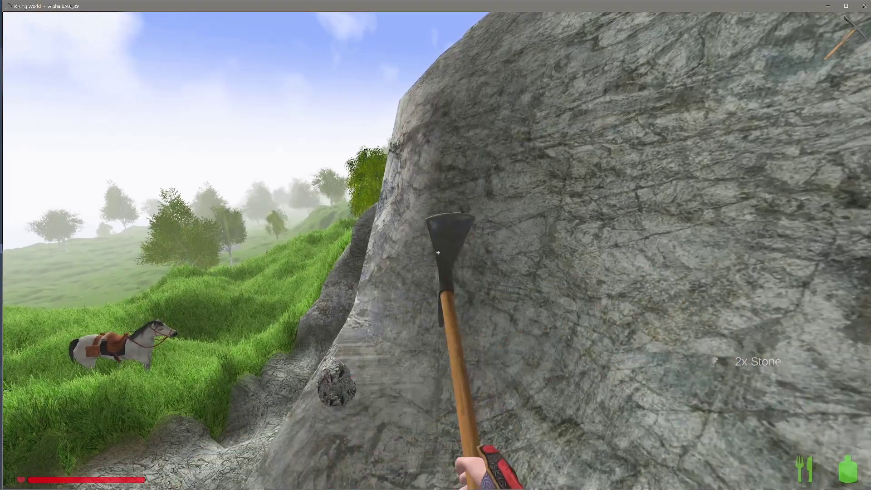
{"action": "left_click", "coordinate": [437, 253]}
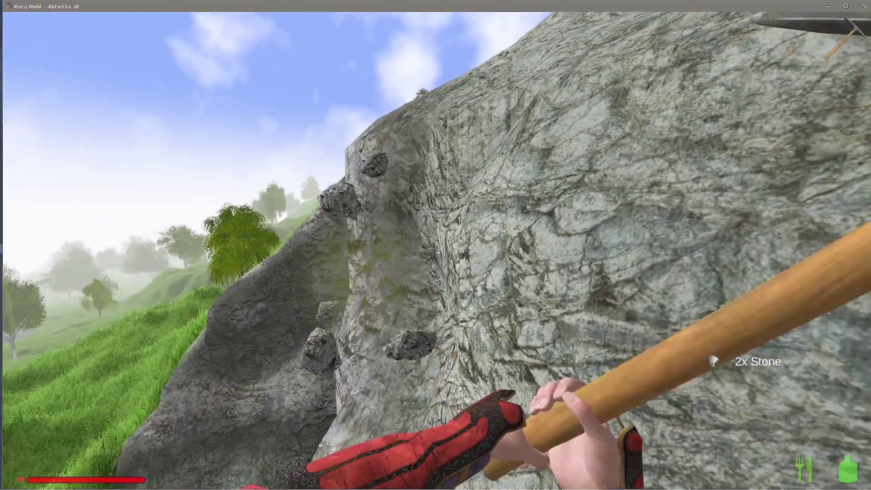
{"action": "left_click", "coordinate": [437, 252]}
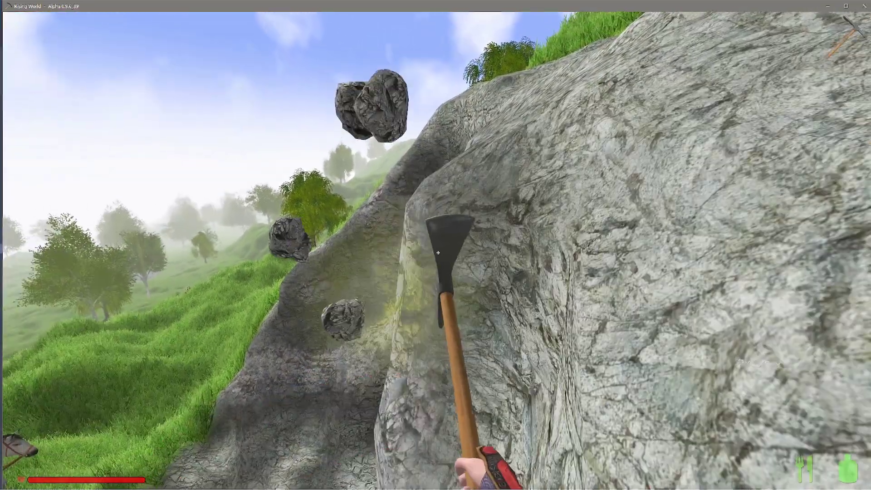
{"action": "left_click", "coordinate": [437, 253]}
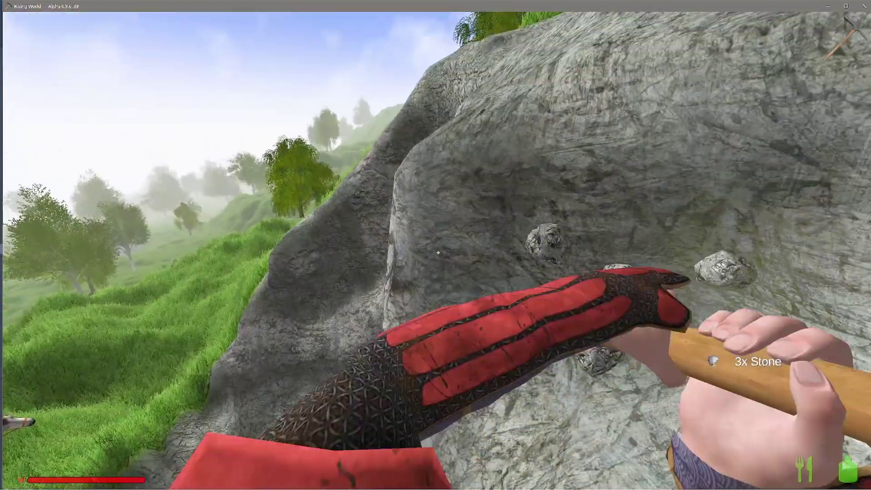
{"action": "left_click", "coordinate": [438, 252]}
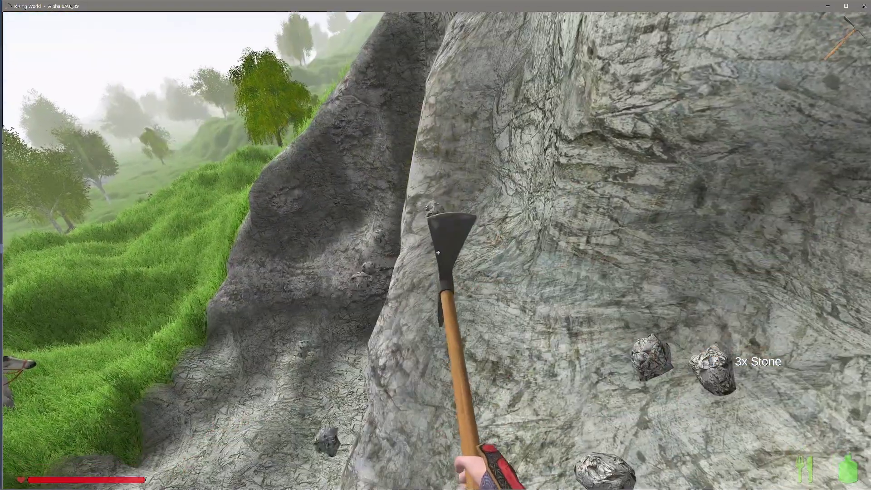
{"action": "left_click", "coordinate": [437, 252]}
{"action": "left_click", "coordinate": [438, 252]}
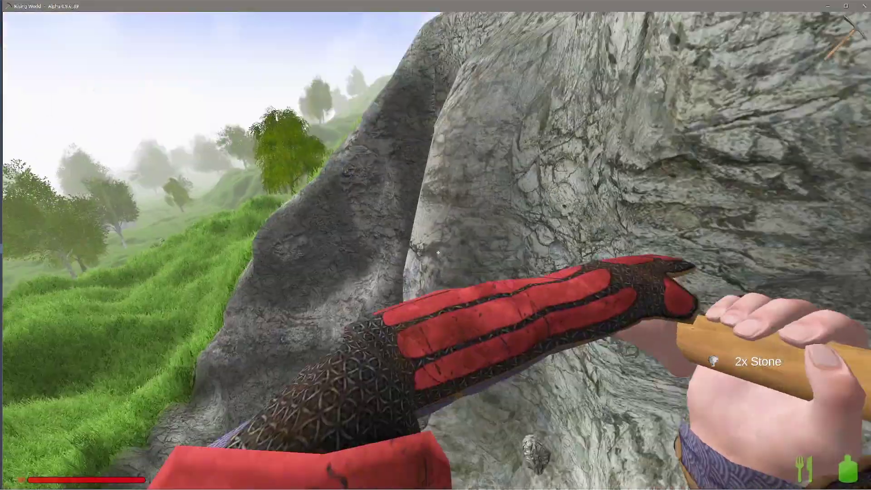
{"action": "left_click", "coordinate": [437, 252]}
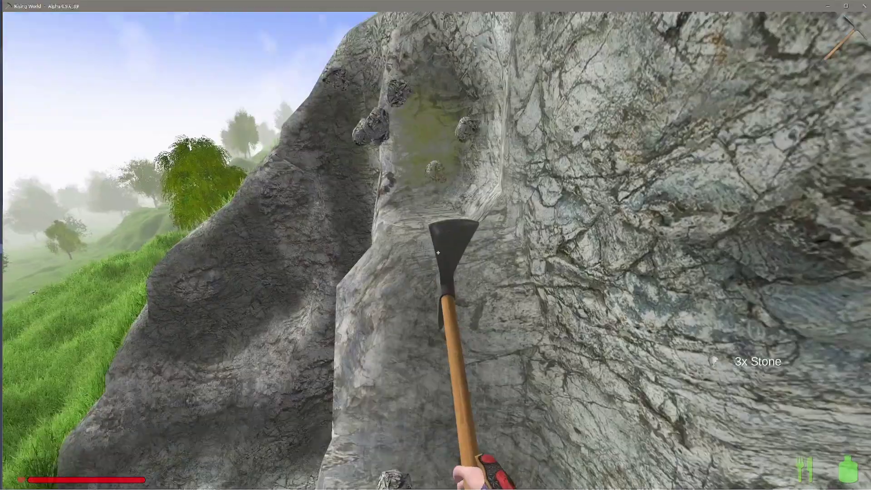
{"action": "left_click", "coordinate": [438, 253]}
Mine a new spot higher up the cliff, loosening stones overhead
{"action": "left_click", "coordinate": [438, 253]}
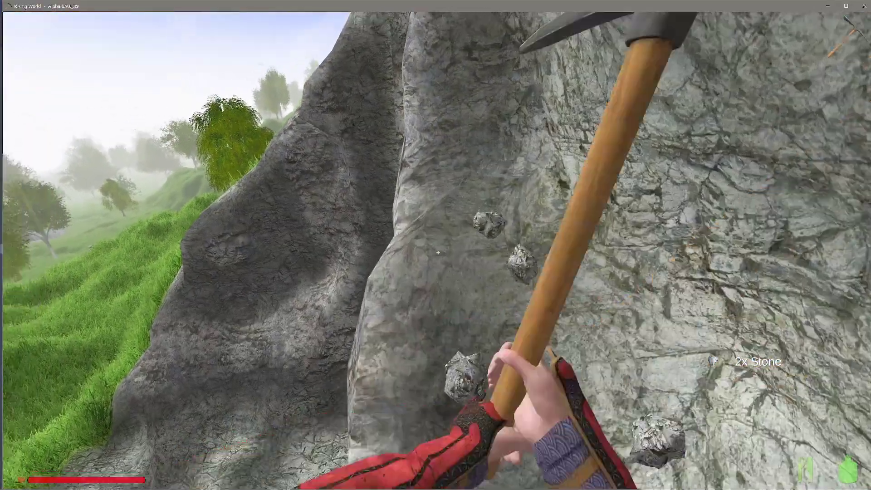
{"action": "left_click", "coordinate": [437, 252]}
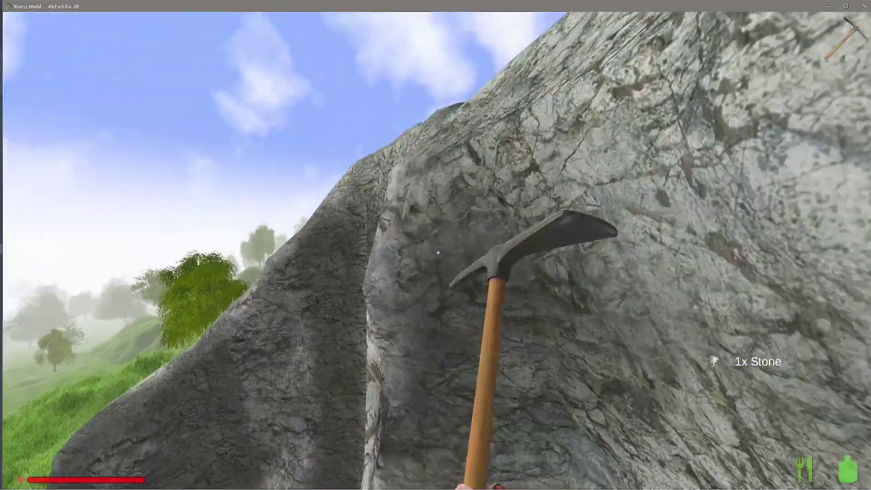
{"action": "left_click", "coordinate": [438, 253]}
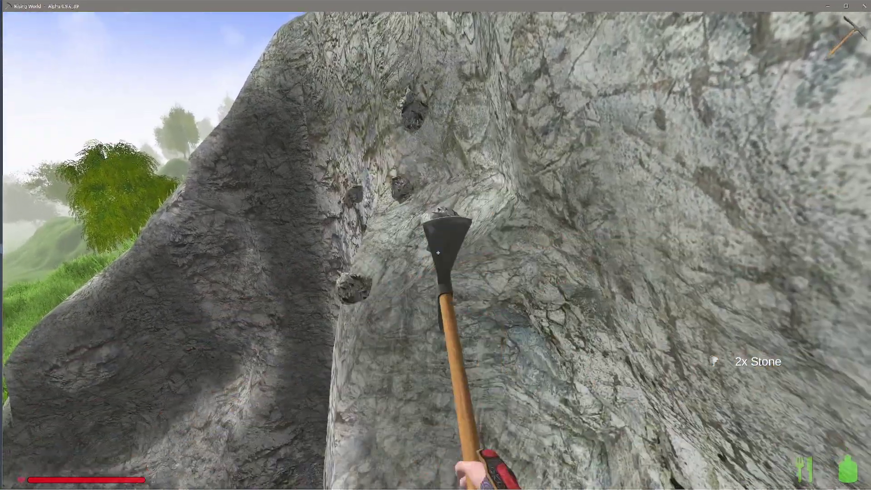
{"action": "left_click", "coordinate": [437, 252]}
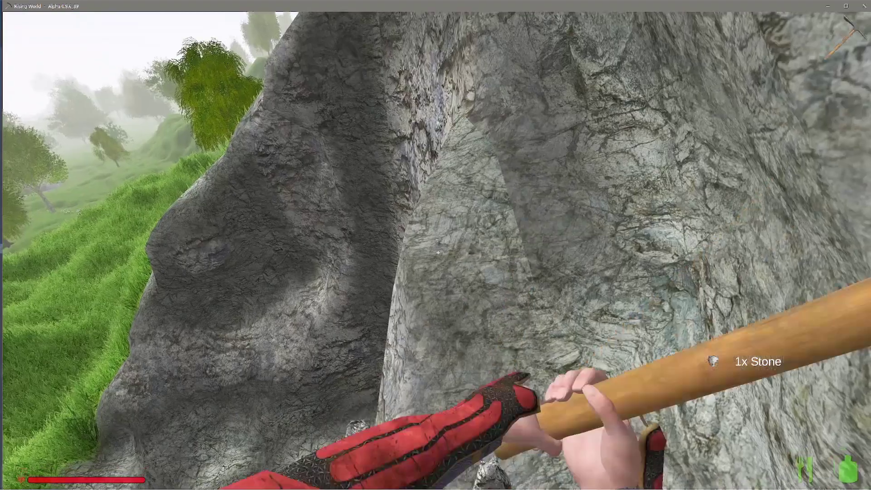
{"action": "left_click", "coordinate": [438, 252]}
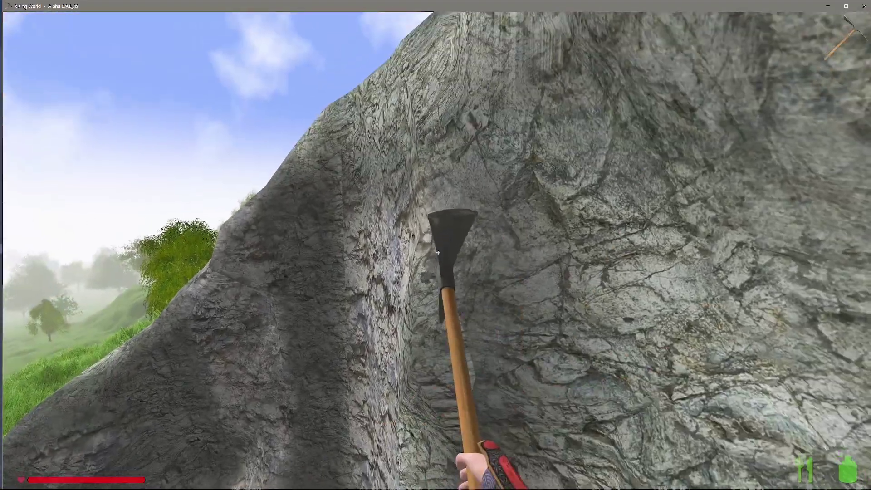
{"action": "left_click", "coordinate": [438, 252]}
{"action": "left_click", "coordinate": [437, 253]}
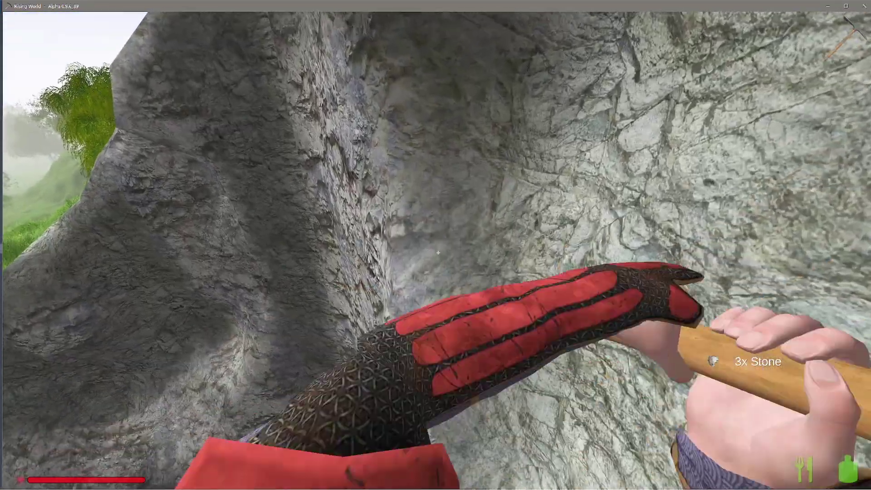
{"action": "left_click", "coordinate": [438, 253]}
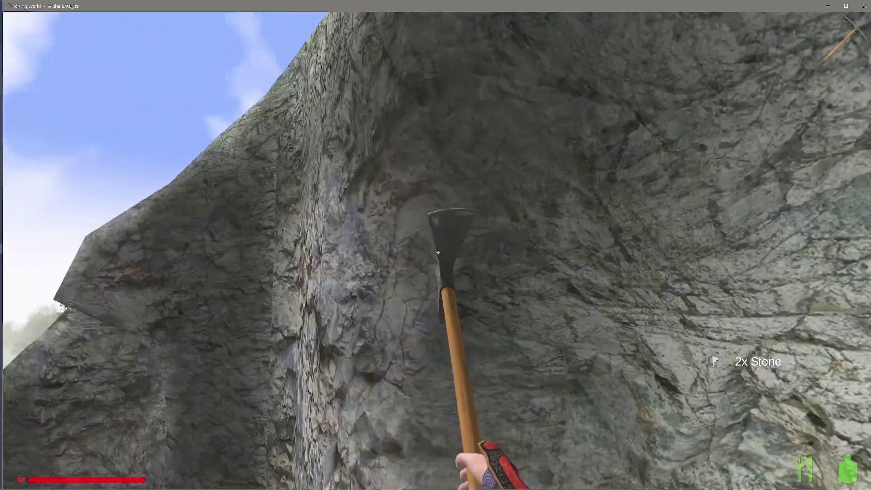
{"action": "left_click", "coordinate": [437, 252]}
{"action": "left_click", "coordinate": [438, 252]}
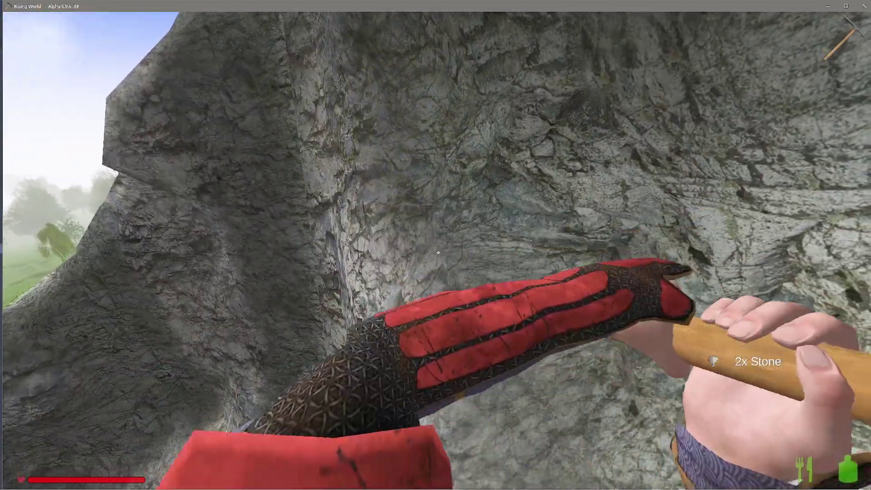
{"action": "left_click", "coordinate": [437, 253]}
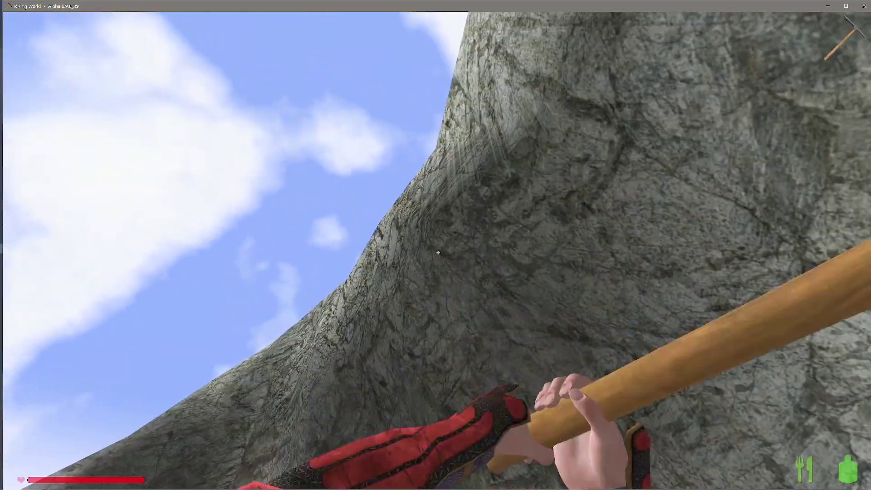
{"action": "left_click", "coordinate": [438, 252]}
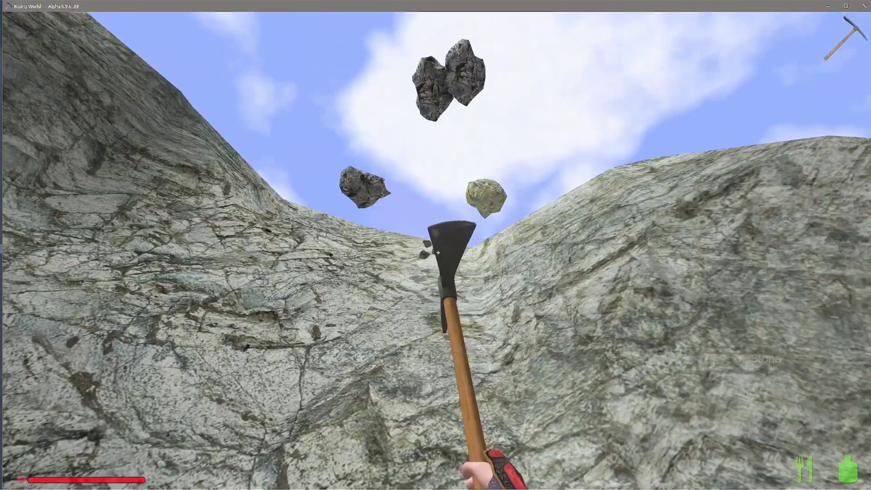
{"action": "left_click", "coordinate": [437, 252]}
{"action": "left_click", "coordinate": [437, 253]}
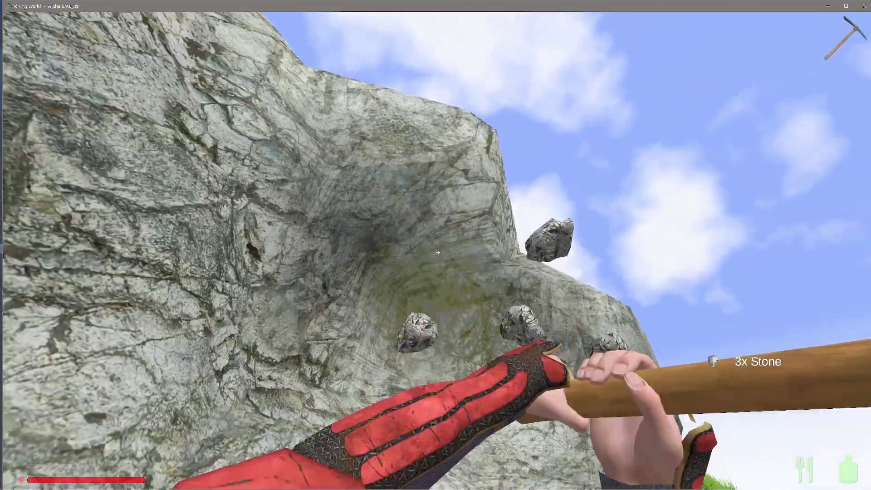
{"action": "left_click", "coordinate": [437, 252]}
{"action": "left_click", "coordinate": [437, 253]}
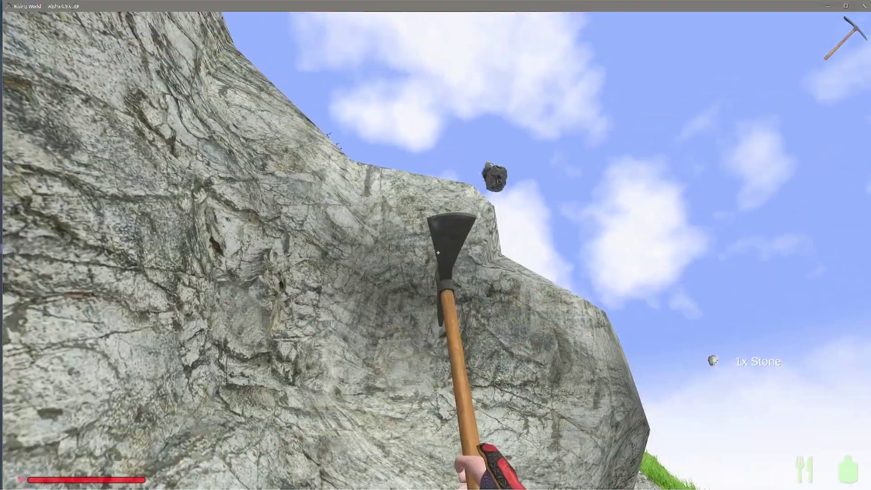
{"action": "left_click", "coordinate": [438, 253]}
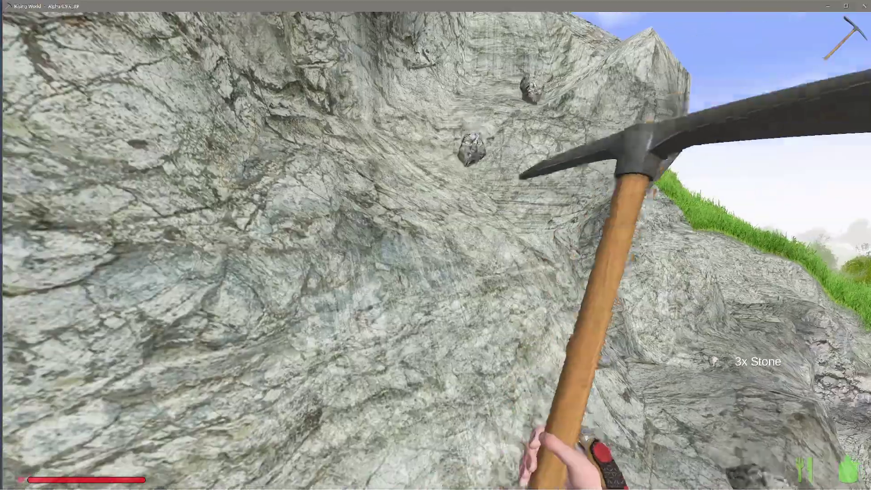
Quarry the rock beneath the grassy slope for more loose stones
{"action": "left_click", "coordinate": [436, 245]}
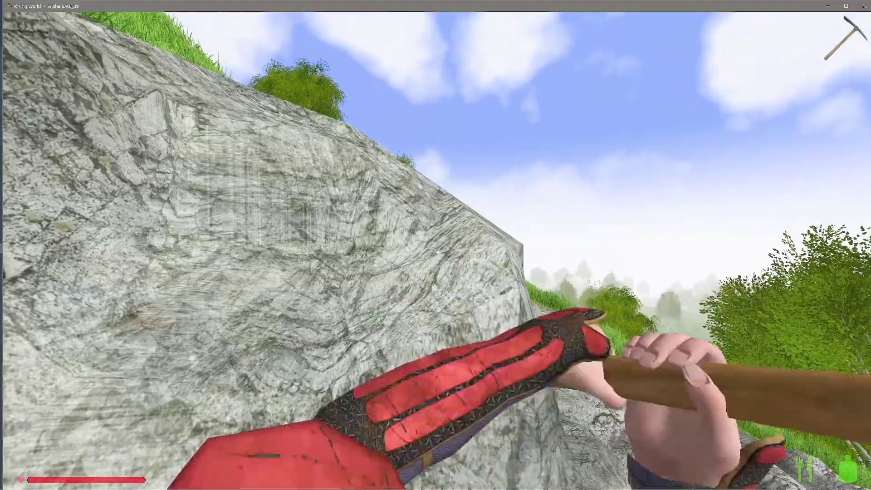
{"action": "left_click", "coordinate": [437, 253]}
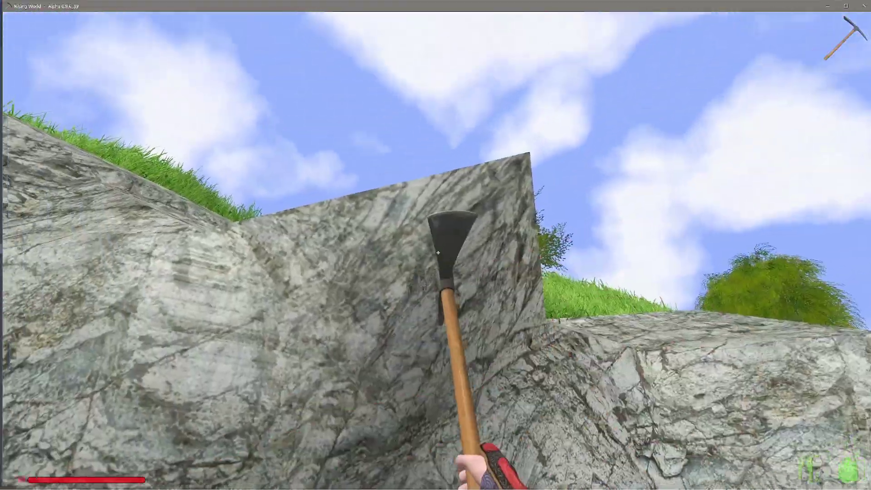
{"action": "left_click", "coordinate": [437, 252]}
{"action": "left_click", "coordinate": [437, 252]}
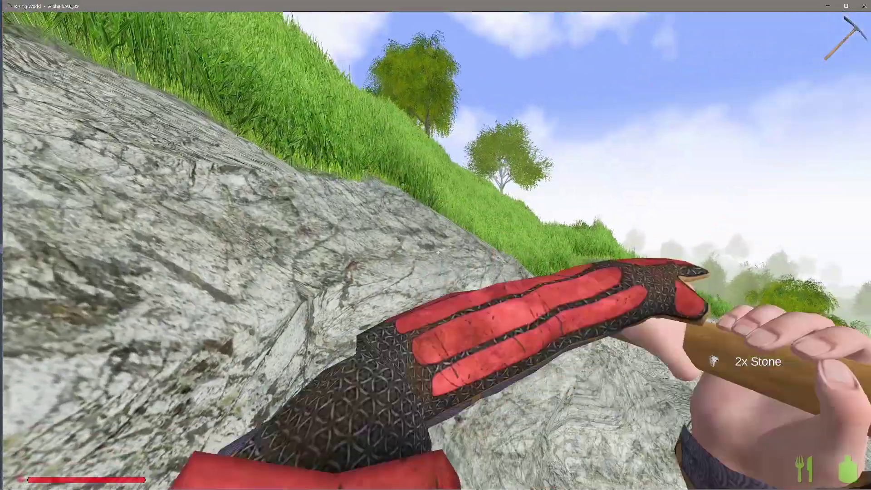
{"action": "left_click", "coordinate": [437, 252]}
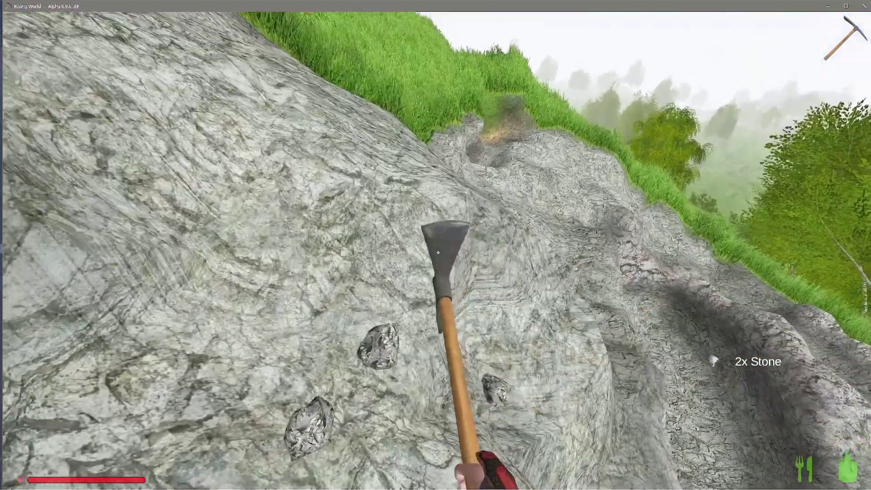
{"action": "left_click", "coordinate": [437, 252]}
{"action": "left_click", "coordinate": [435, 245]}
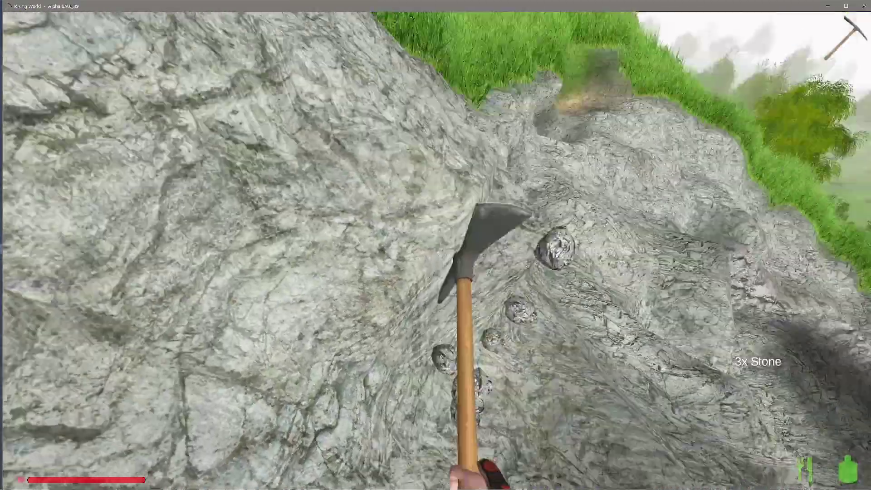
{"action": "left_click", "coordinate": [436, 245]}
{"action": "left_click", "coordinate": [439, 253]}
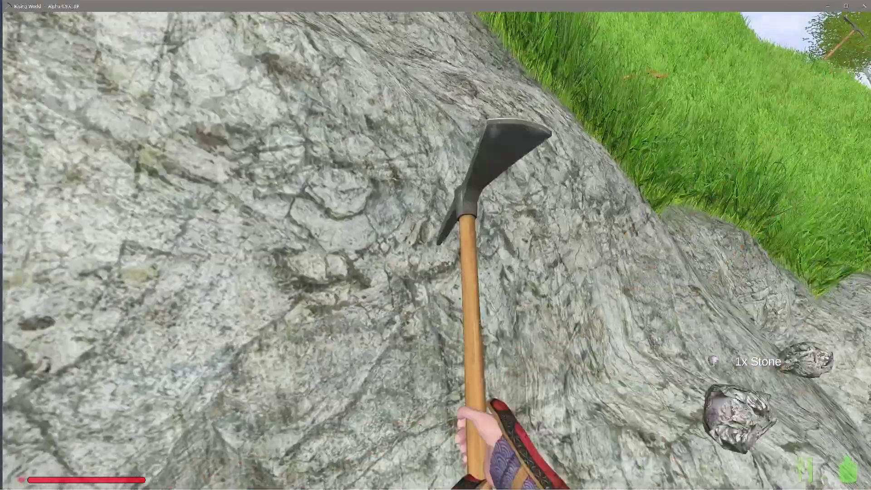
{"action": "left_click", "coordinate": [438, 253]}
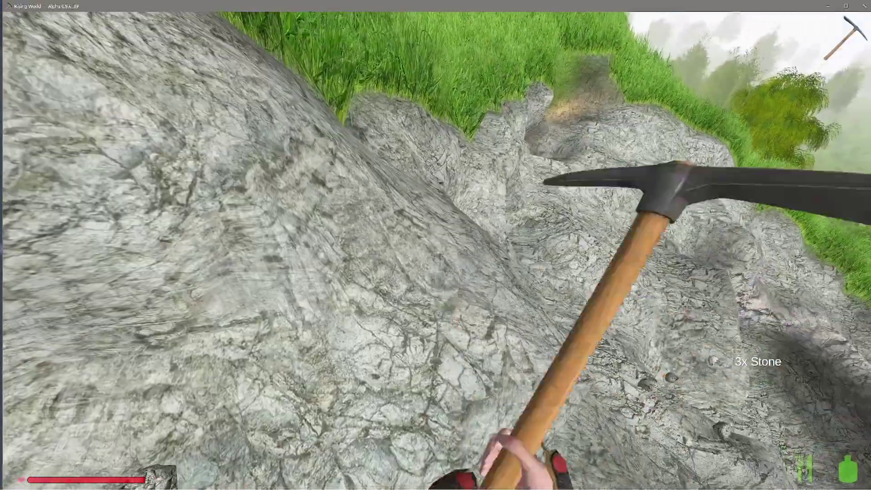
{"action": "left_click", "coordinate": [438, 252]}
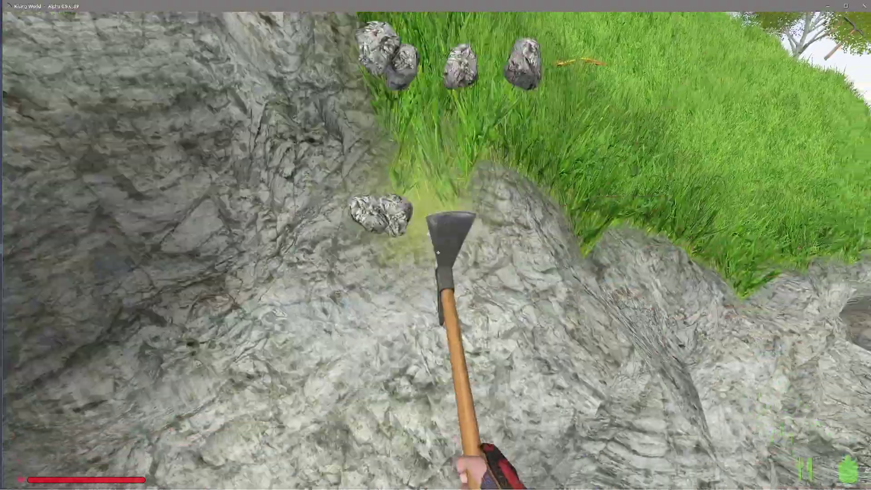
{"action": "left_click", "coordinate": [437, 253]}
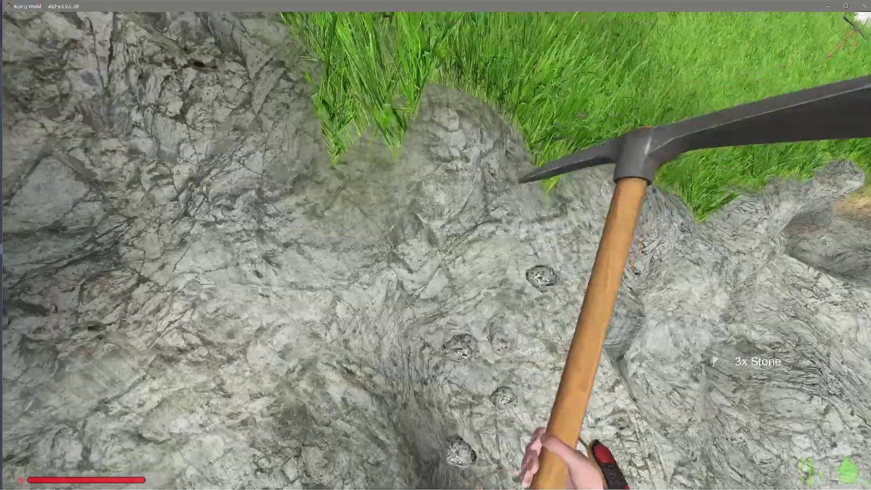
{"action": "left_click", "coordinate": [438, 253]}
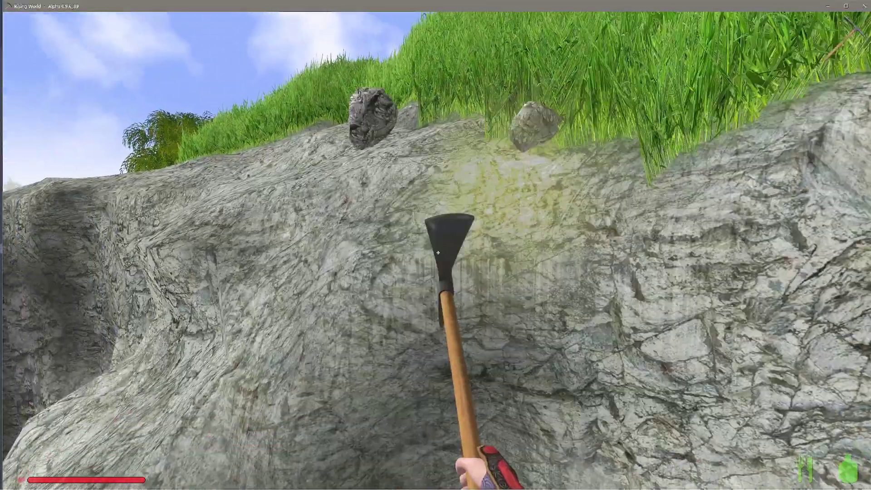
{"action": "left_click", "coordinate": [437, 253]}
{"action": "left_click", "coordinate": [437, 252]}
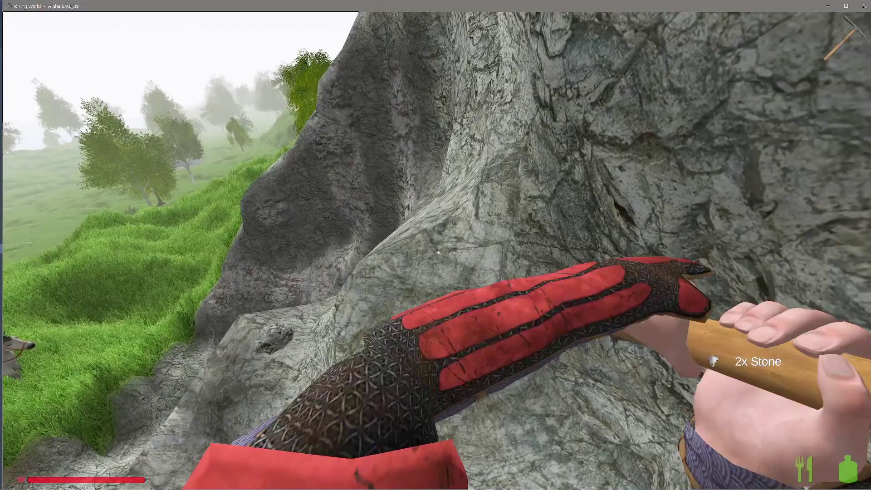
Chip a few more pieces of stone from the rock face
{"action": "left_click", "coordinate": [437, 253]}
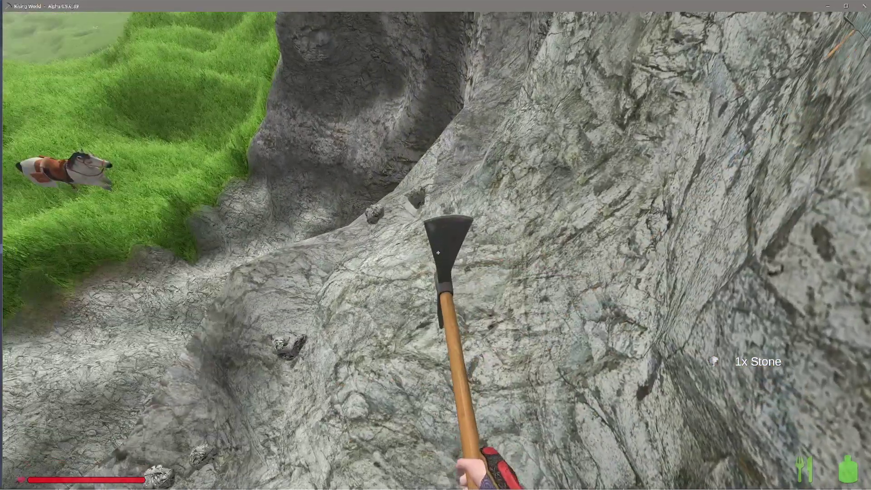
{"action": "left_click", "coordinate": [436, 245]}
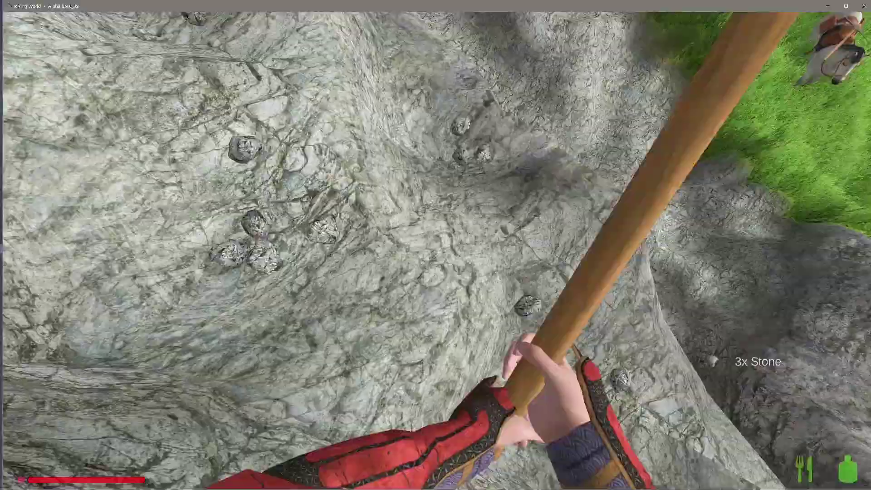
{"action": "left_click", "coordinate": [436, 245]}
Pick up the loose stones at the rock face and on the slope
{"action": "key", "text": "f"}
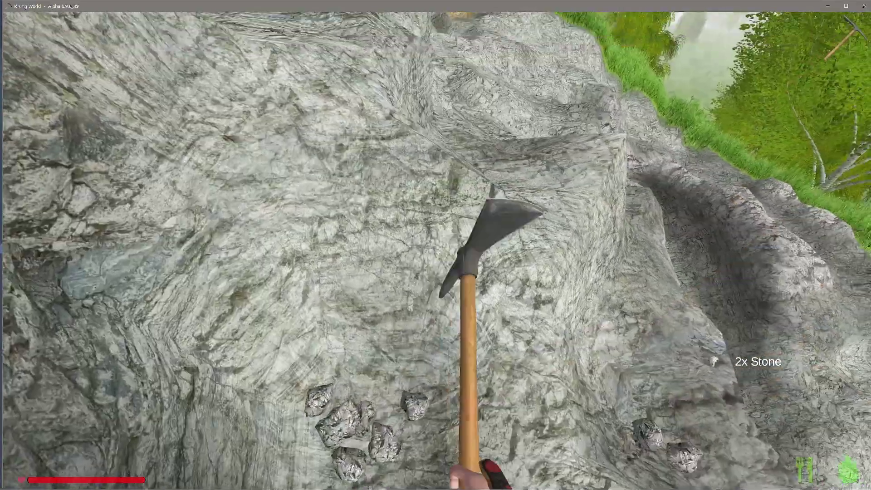
{"action": "key", "text": "f"}
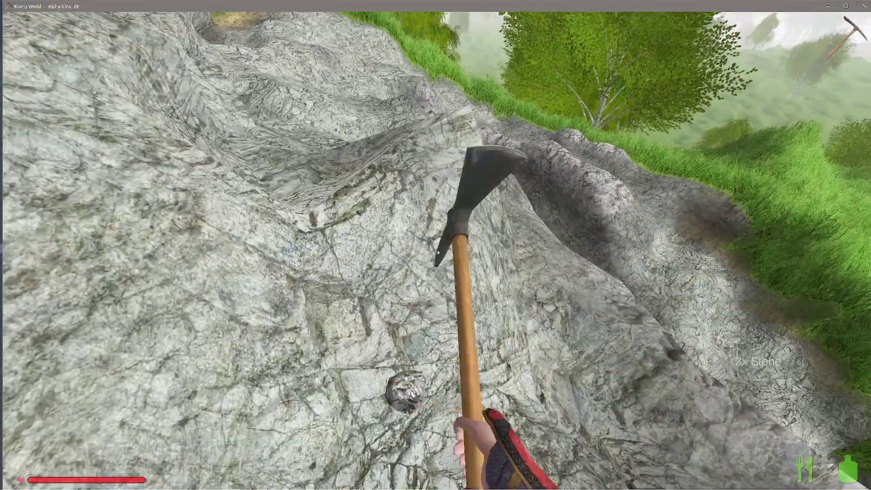
{"action": "key", "text": "f"}
{"action": "key", "text": "f"}
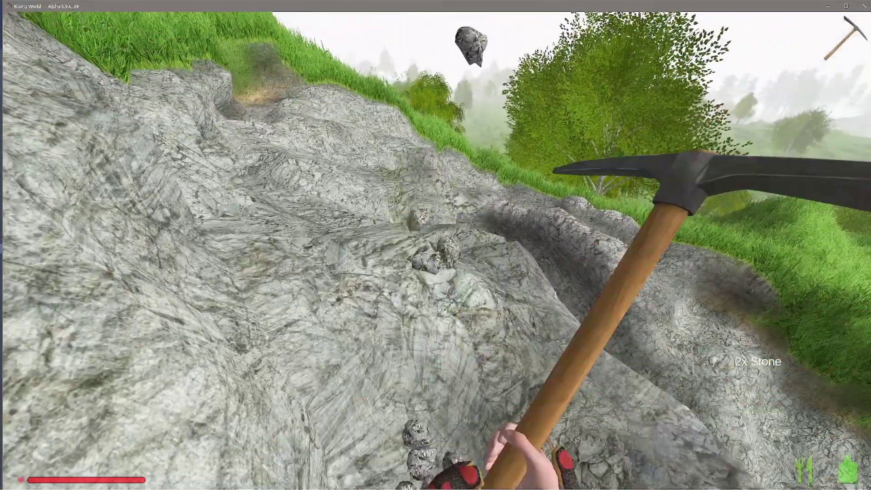
{"action": "key", "text": "f"}
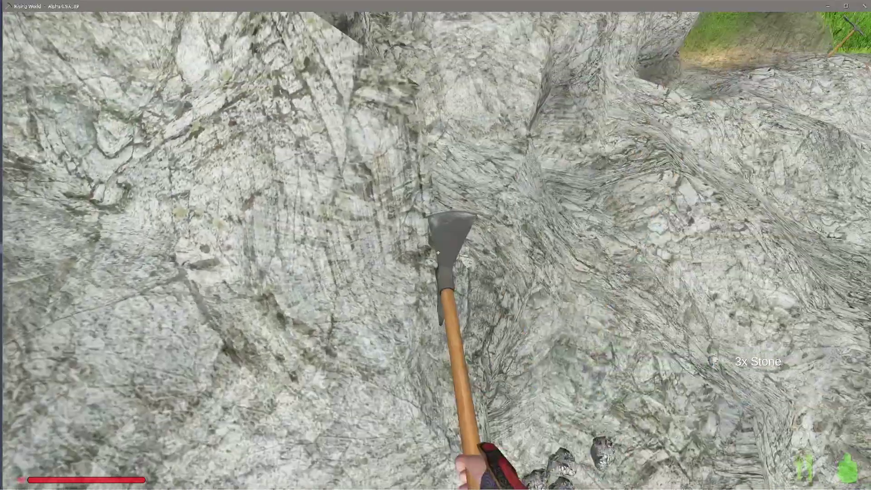
{"action": "key", "text": "f"}
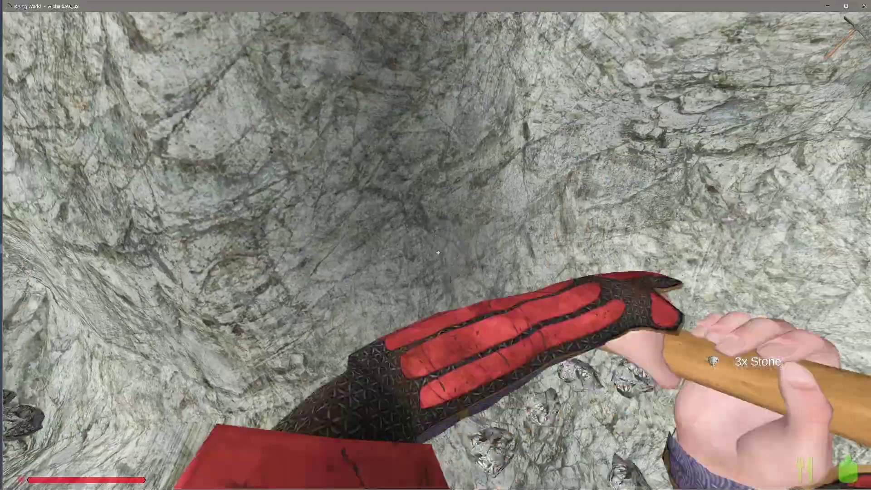
{"action": "key", "text": "f"}
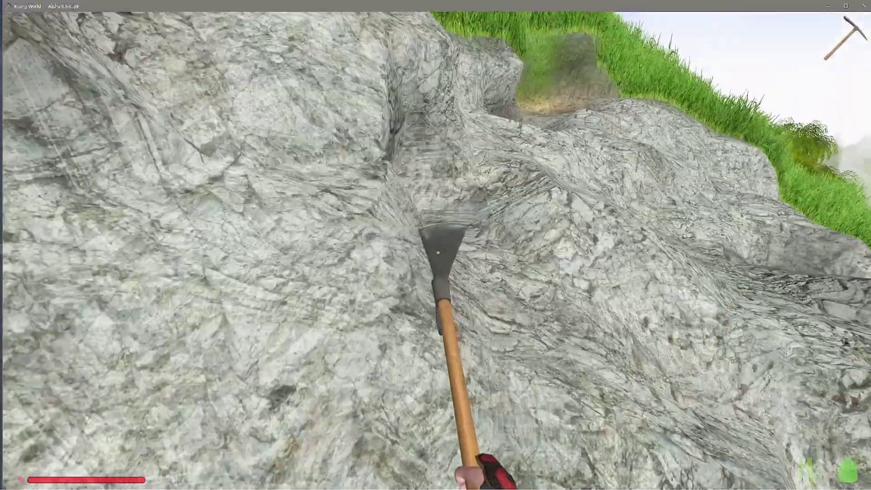
Collect the remaining stones from the rock slope and the pit
{"action": "key", "text": "f"}
{"action": "key", "text": "f"}
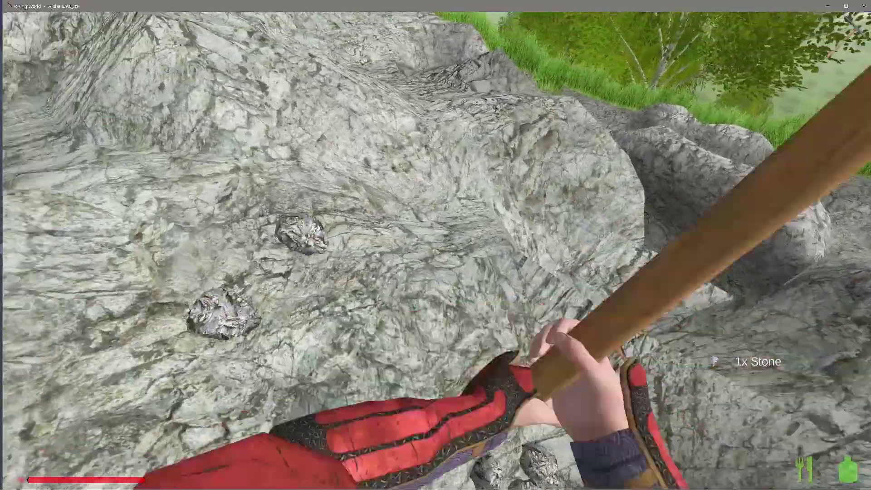
{"action": "key", "text": "f"}
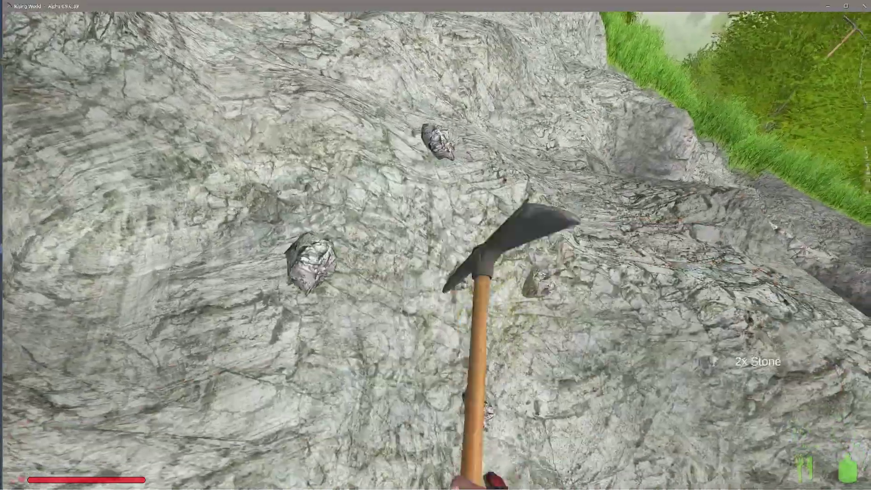
{"action": "key", "text": "f"}
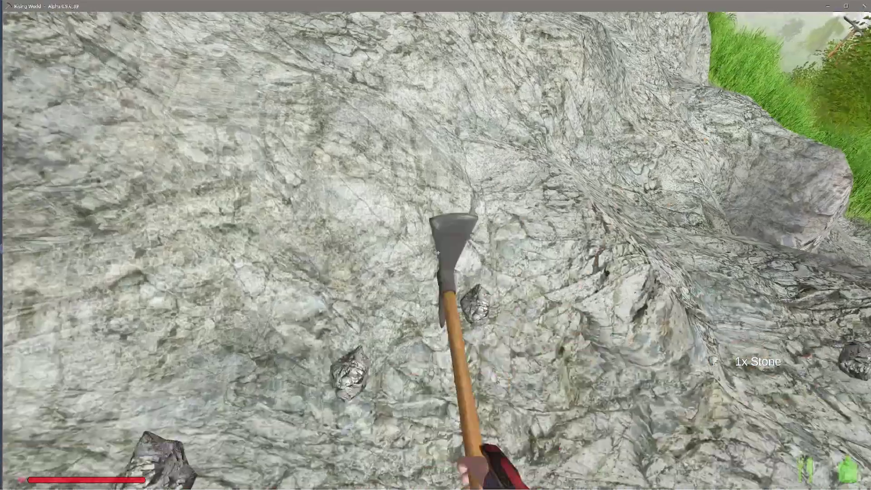
{"action": "key", "text": "f"}
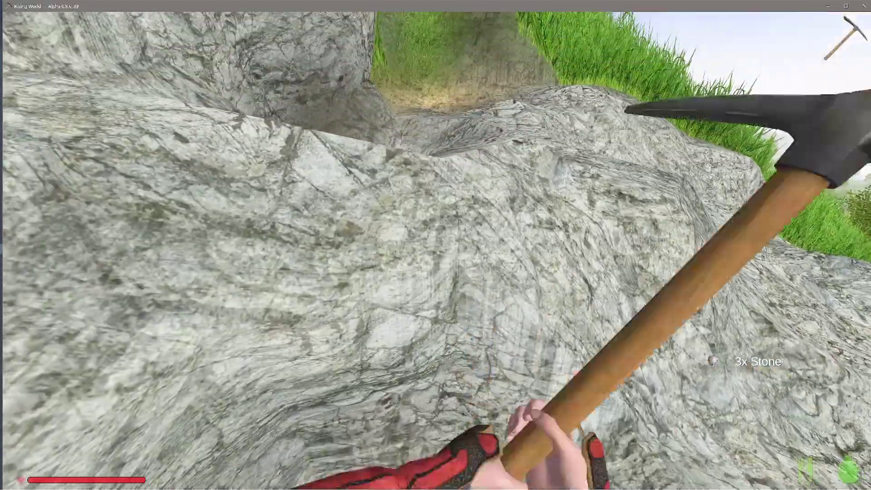
{"action": "key", "text": "f"}
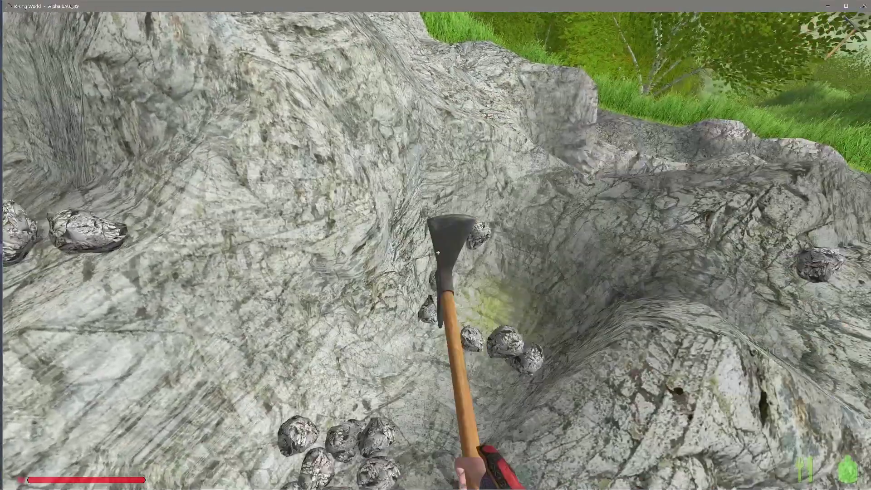
{"action": "key", "text": "f"}
{"action": "key", "text": "f"}
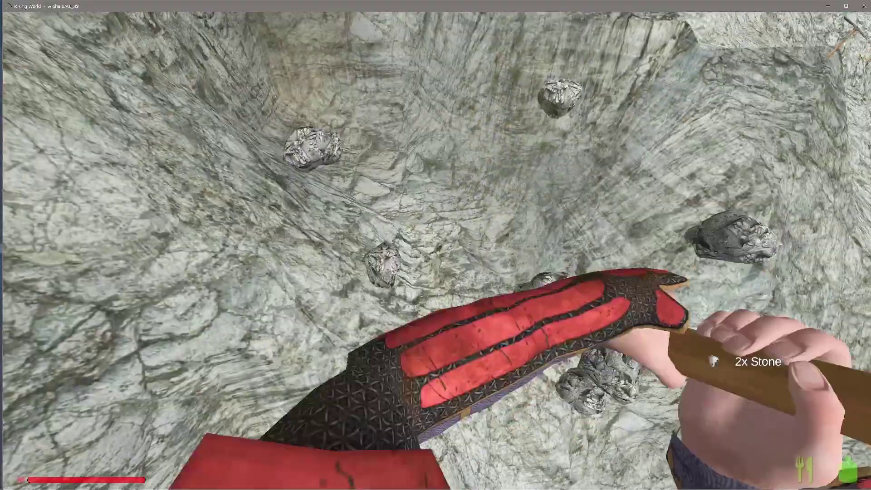
{"action": "key", "text": "f"}
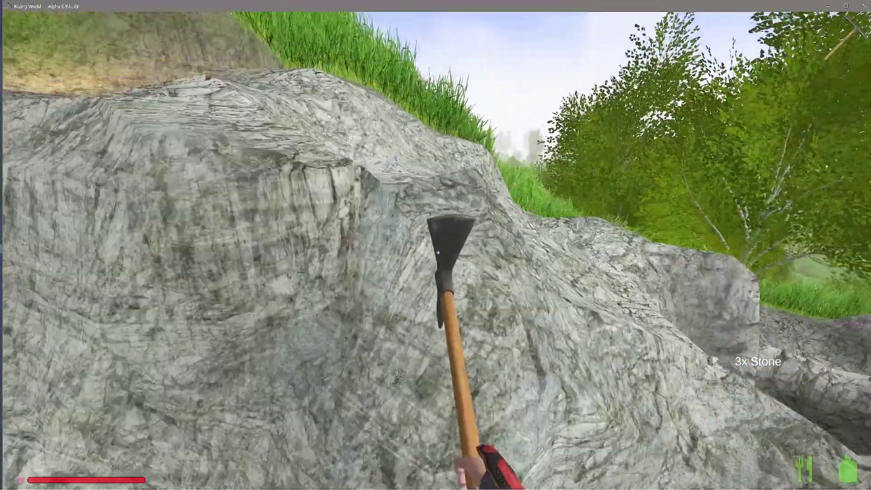
{"action": "key", "text": "f"}
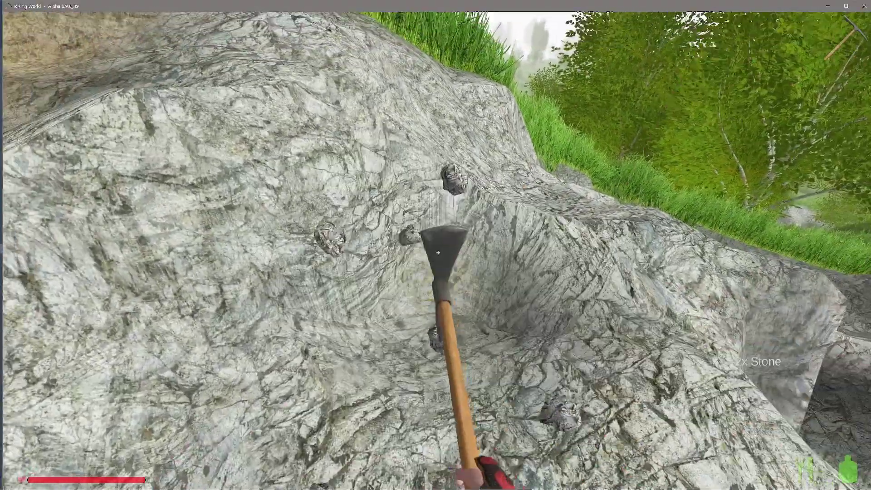
Mine stone chunks from the main rock face and the stony slope
{"action": "left_click", "coordinate": [438, 252]}
{"action": "left_click", "coordinate": [437, 253]}
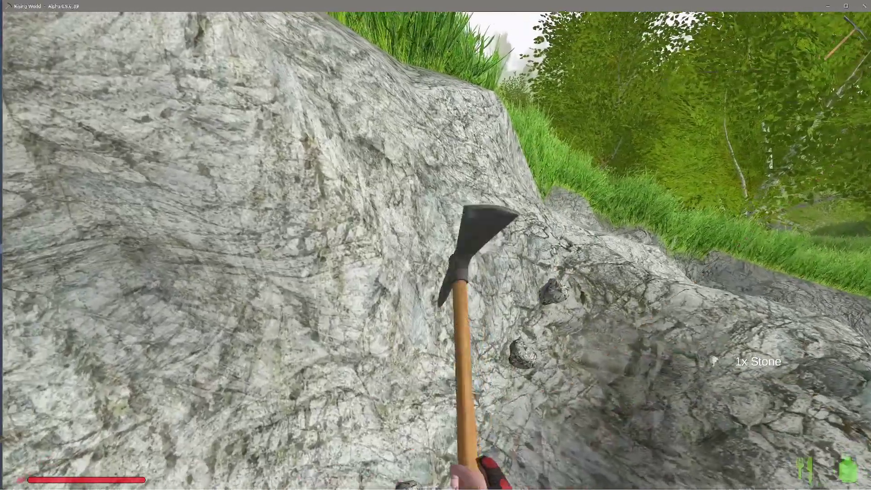
{"action": "left_click", "coordinate": [438, 253]}
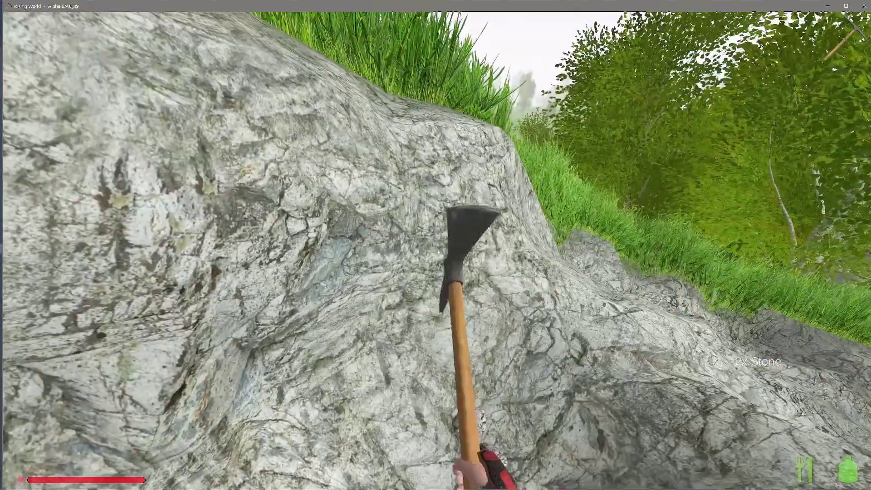
{"action": "left_click", "coordinate": [437, 252]}
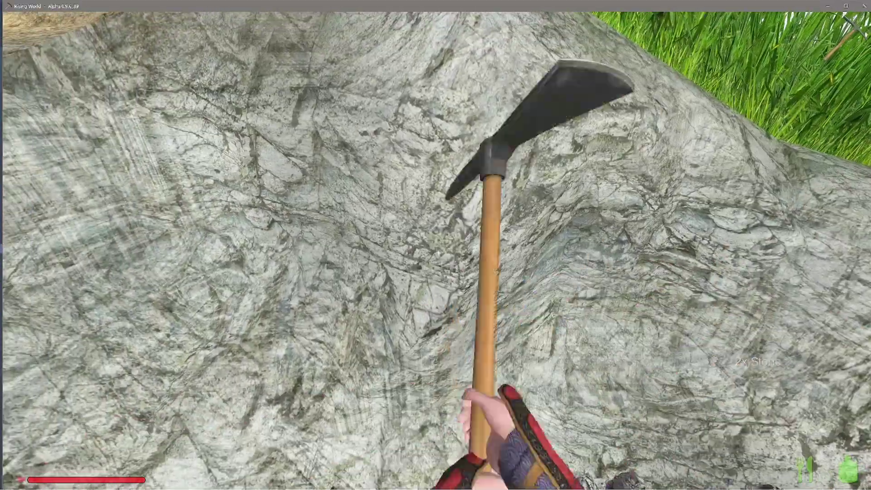
{"action": "left_click", "coordinate": [438, 252]}
{"action": "left_click", "coordinate": [438, 253]}
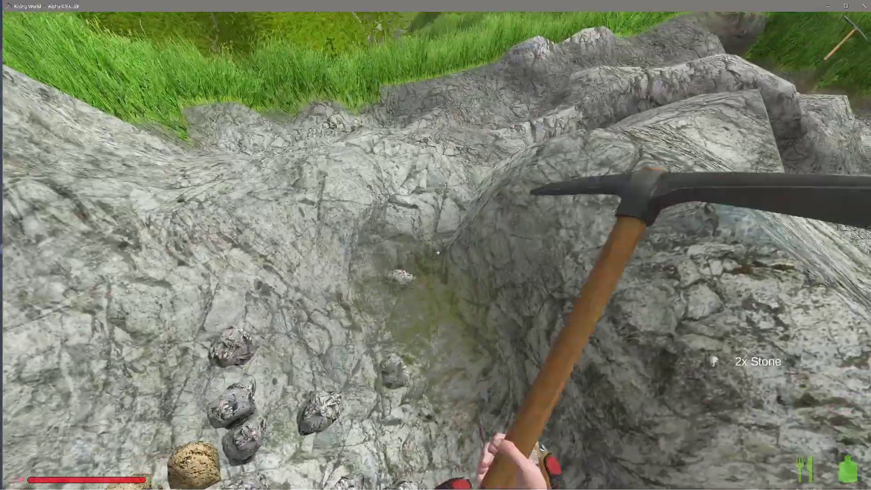
{"action": "left_click", "coordinate": [438, 253]}
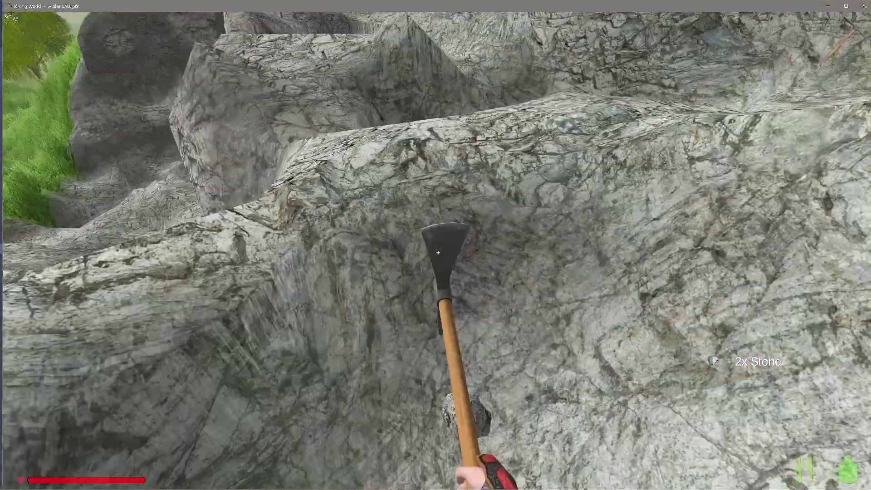
{"action": "left_click", "coordinate": [437, 253]}
{"action": "left_click", "coordinate": [437, 252]}
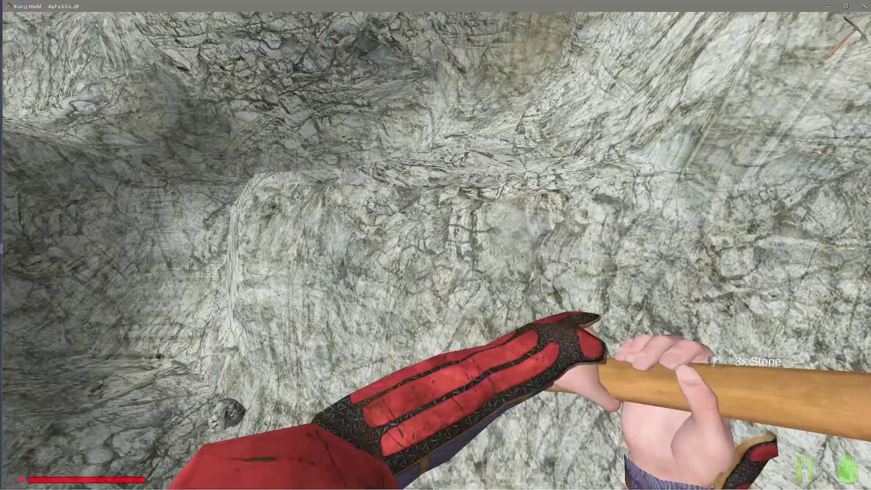
{"action": "left_click", "coordinate": [437, 252]}
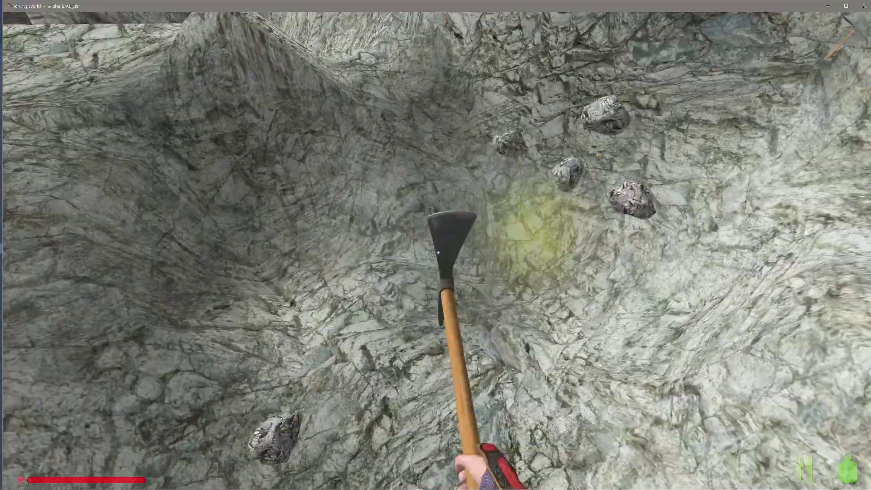
{"action": "left_click", "coordinate": [438, 253]}
{"action": "left_click", "coordinate": [438, 252]}
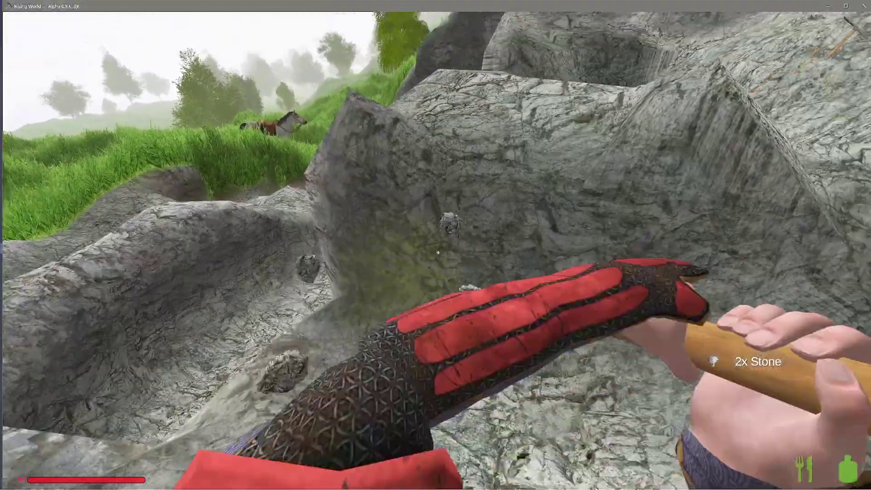
Quarry the rock wall to the left and break apart the overhanging stone block
{"action": "left_click", "coordinate": [712, 359]}
{"action": "left_click", "coordinate": [438, 252]}
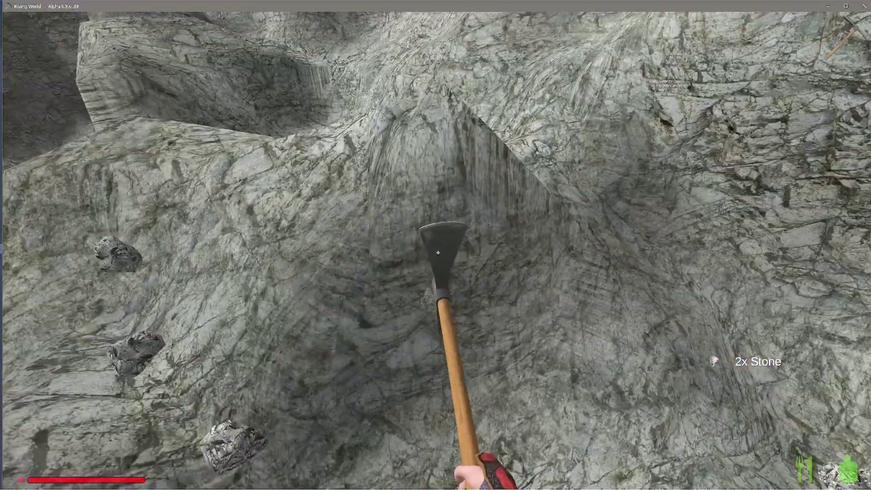
{"action": "left_click", "coordinate": [437, 252]}
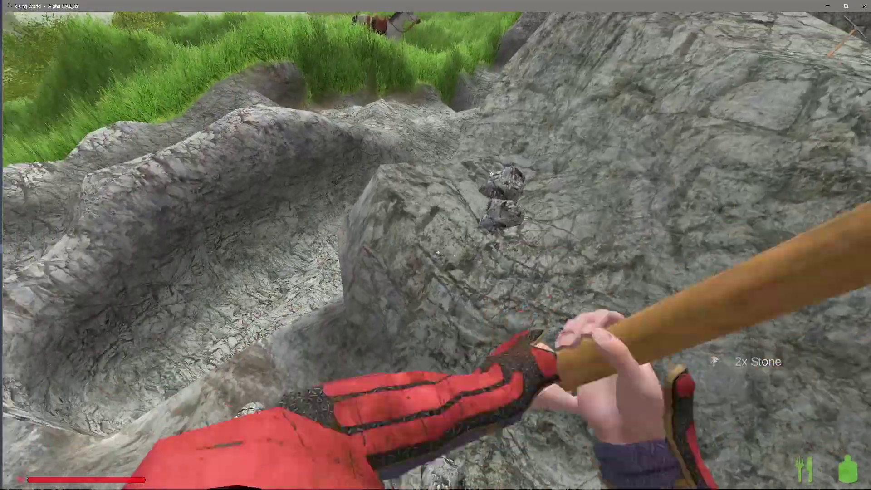
{"action": "left_click", "coordinate": [712, 361]}
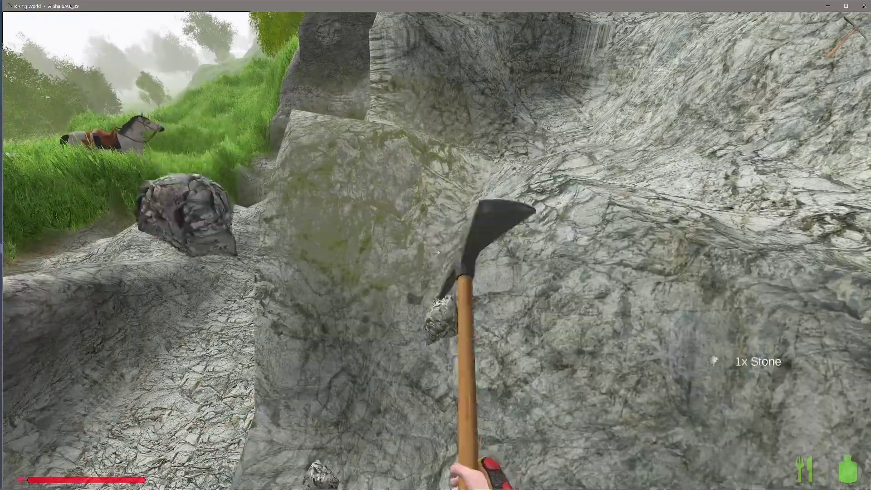
{"action": "left_click", "coordinate": [712, 361]}
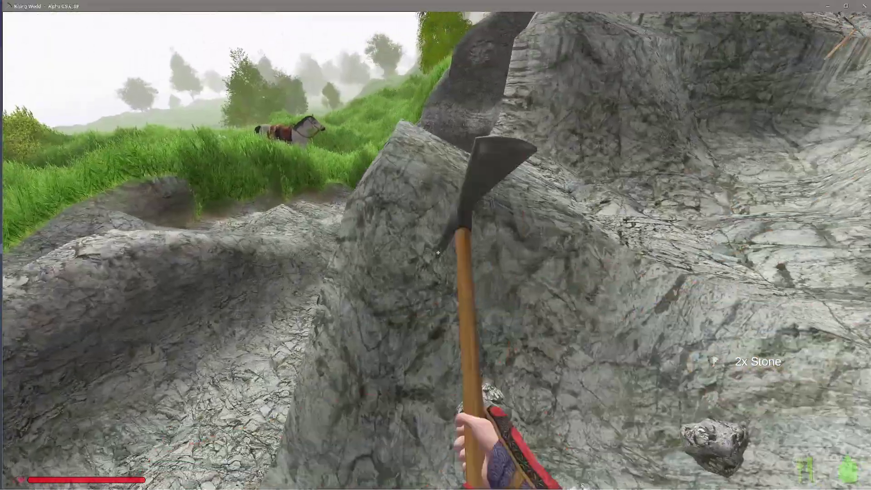
{"action": "left_click", "coordinate": [437, 253]}
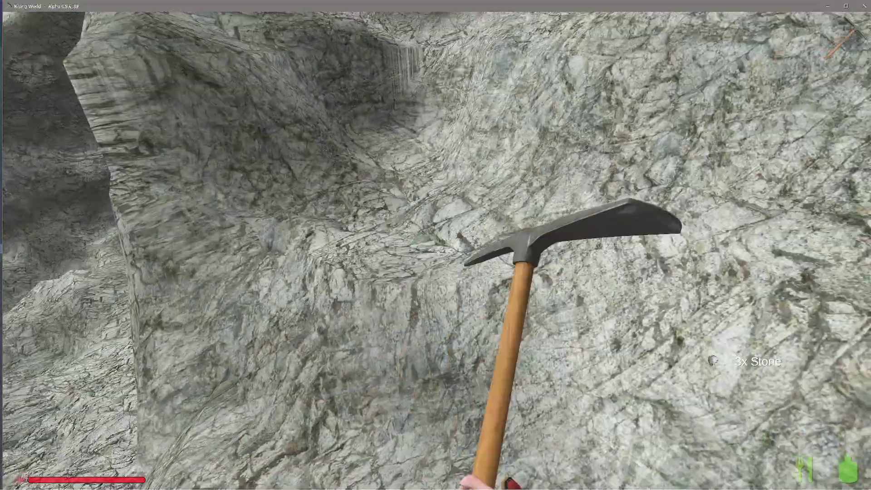
{"action": "left_click", "coordinate": [437, 253]}
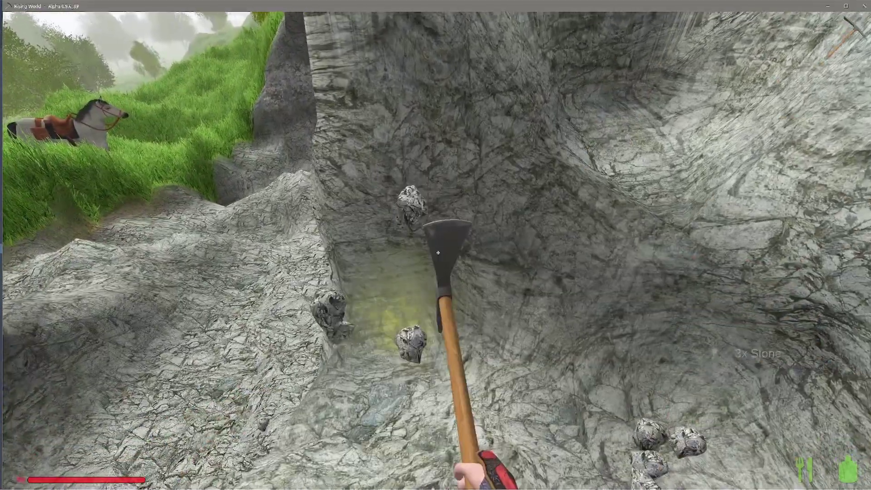
{"action": "left_click", "coordinate": [438, 252]}
{"action": "left_click", "coordinate": [437, 252]}
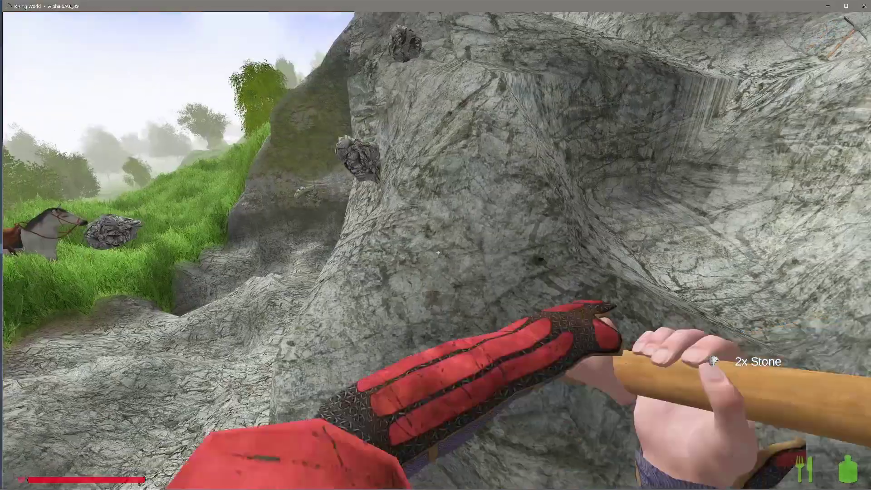
{"action": "left_click", "coordinate": [437, 253]}
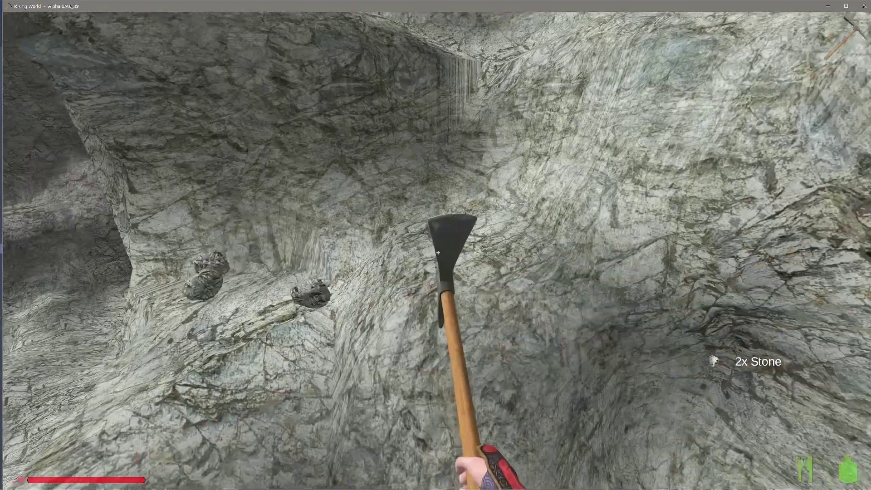
{"action": "left_click", "coordinate": [437, 253]}
{"action": "left_click", "coordinate": [438, 253]}
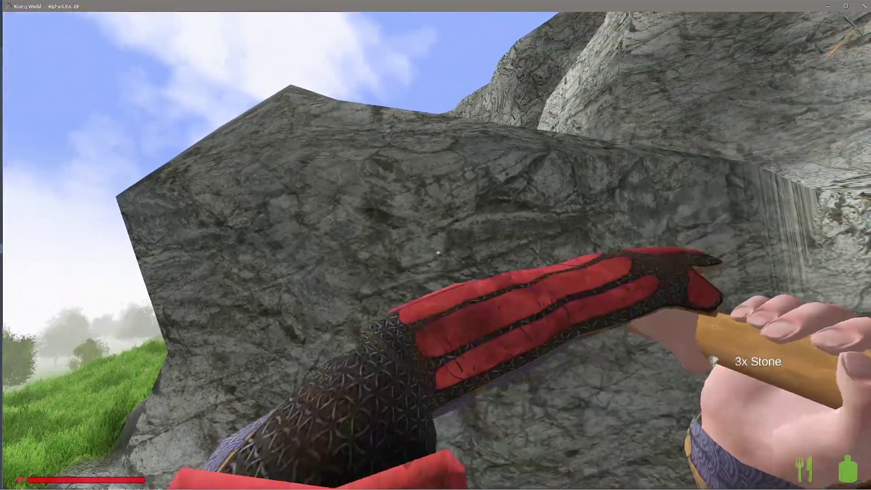
{"action": "left_click", "coordinate": [437, 252]}
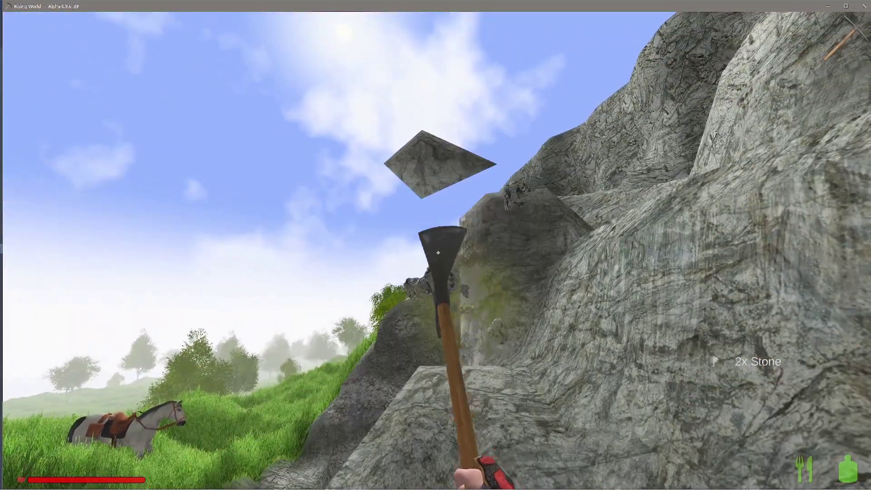
{"action": "left_click", "coordinate": [438, 253]}
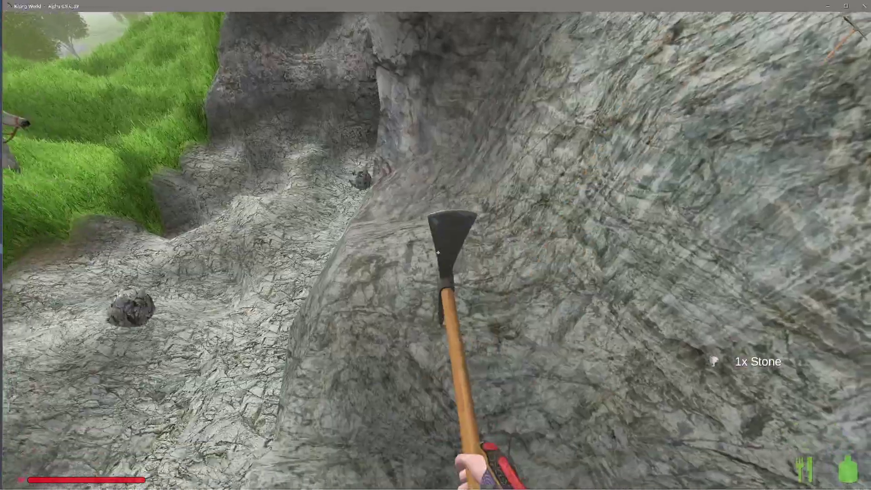
Hack stone from the centre of the rock wall, digging down into the basin
{"action": "left_click", "coordinate": [438, 252]}
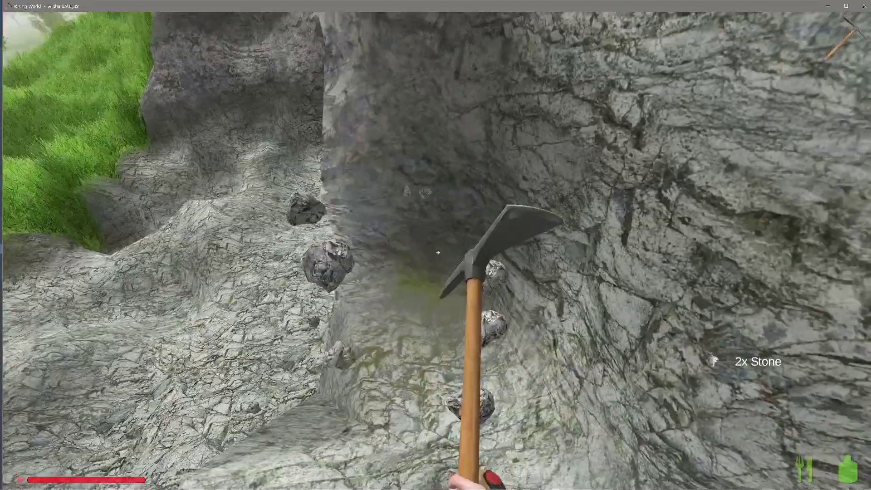
{"action": "left_click", "coordinate": [437, 253]}
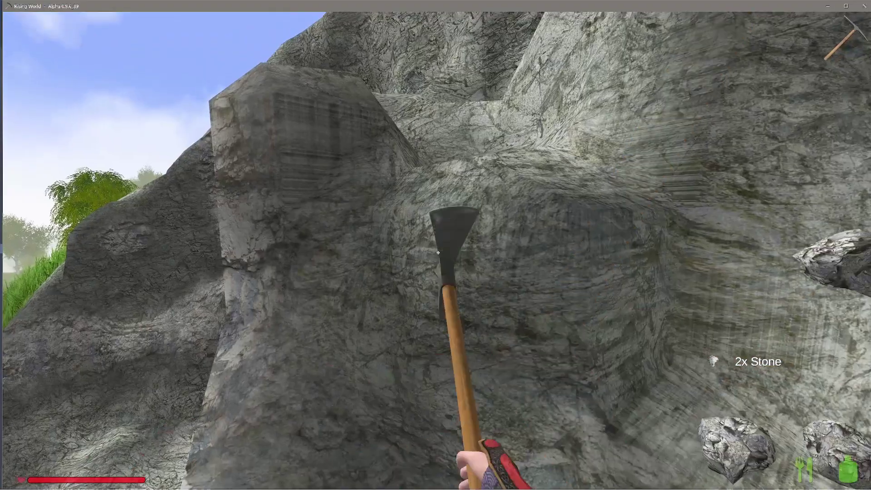
{"action": "left_click", "coordinate": [437, 253]}
{"action": "left_click", "coordinate": [437, 253]}
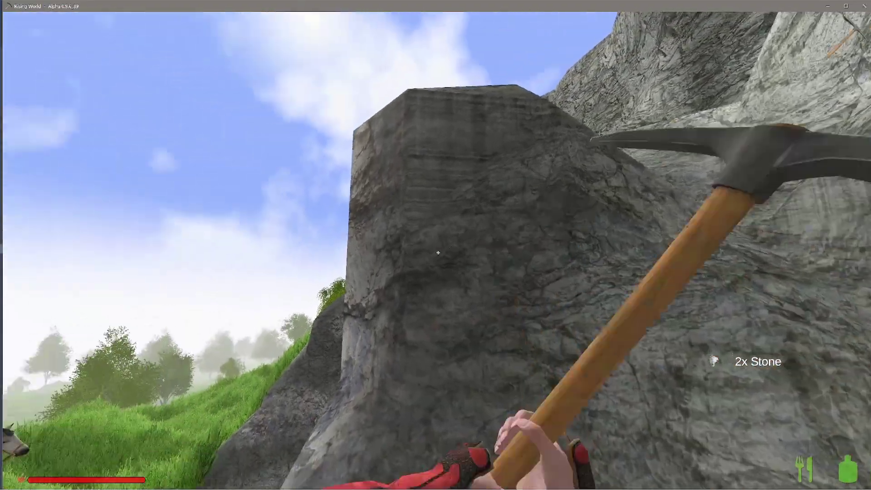
{"action": "left_click", "coordinate": [438, 253]}
{"action": "left_click", "coordinate": [438, 252]}
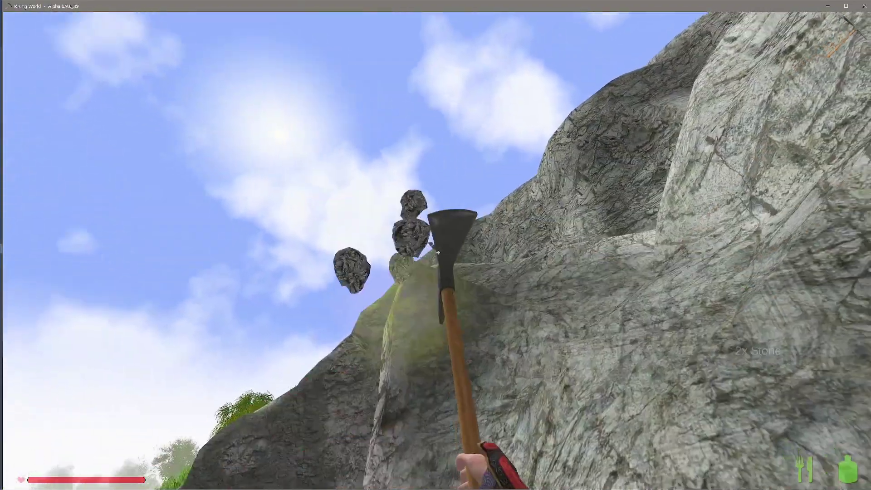
{"action": "left_click", "coordinate": [438, 253]}
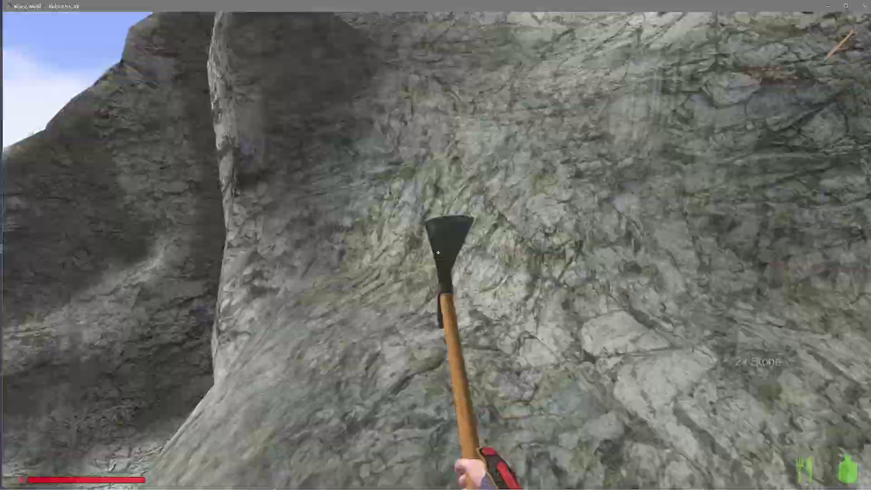
{"action": "left_click", "coordinate": [437, 252]}
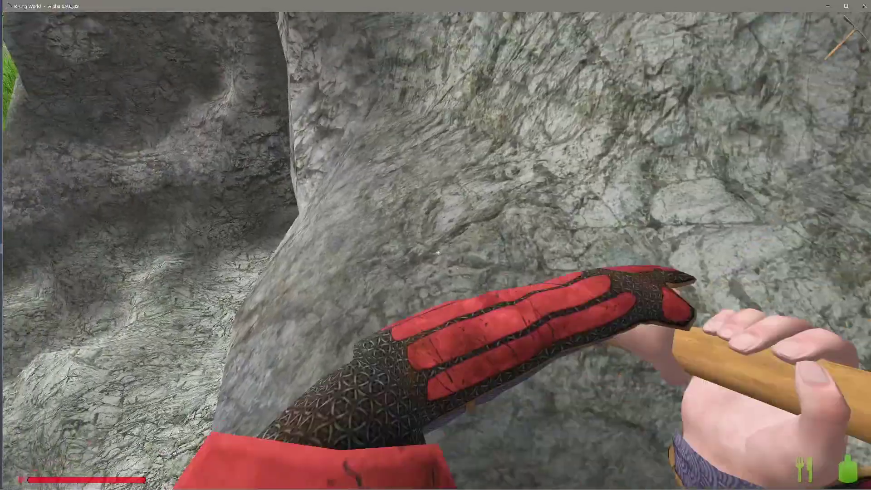
{"action": "left_click", "coordinate": [437, 252]}
{"action": "left_click", "coordinate": [437, 252]}
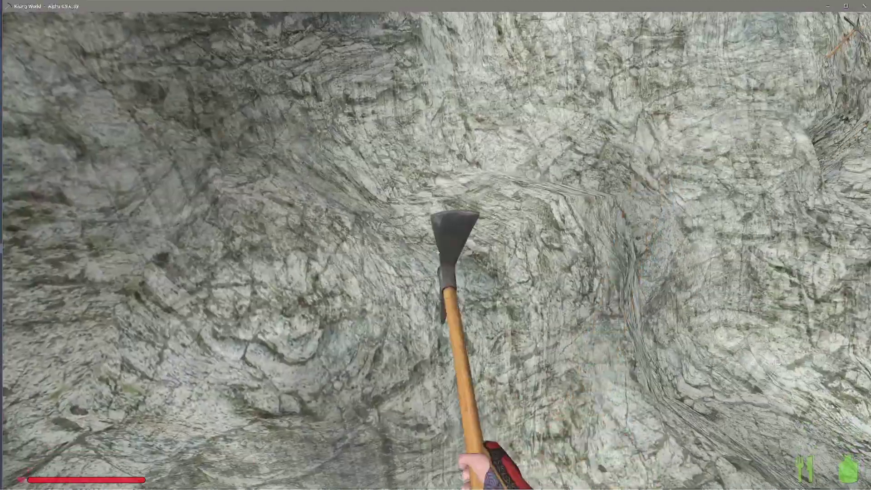
{"action": "left_click", "coordinate": [437, 252]}
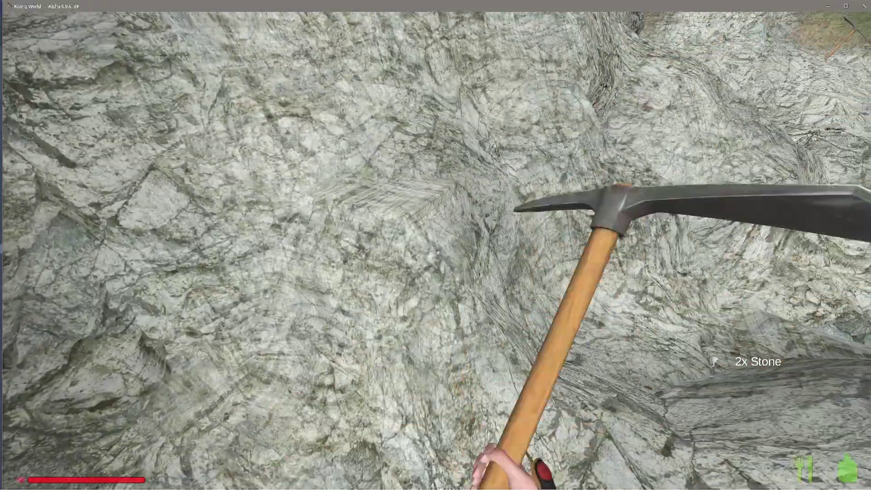
{"action": "left_click", "coordinate": [437, 253]}
{"action": "left_click", "coordinate": [437, 252]}
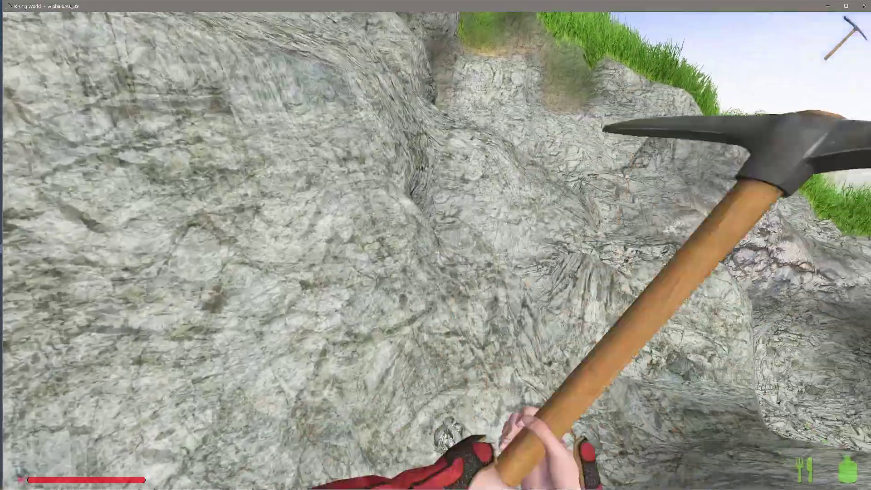
{"action": "left_click", "coordinate": [437, 253]}
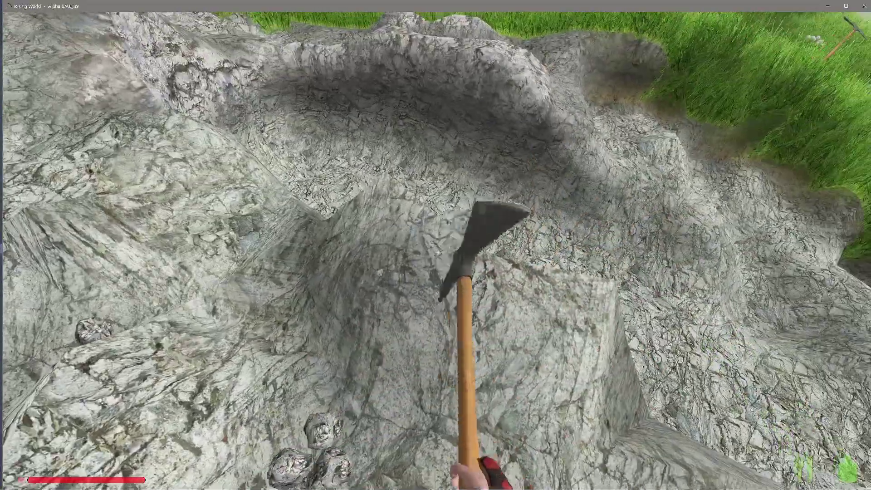
Mine another cliff face and the rock floor, gathering the stone chunks
{"action": "left_click", "coordinate": [438, 252]}
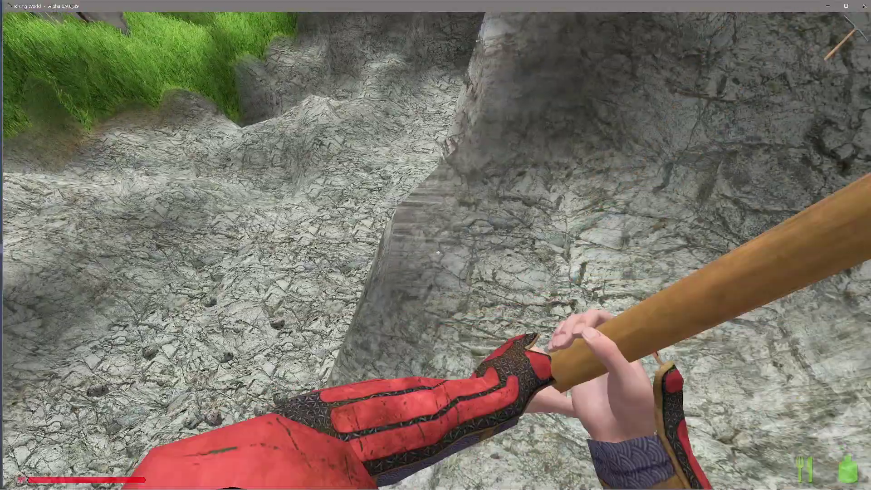
{"action": "left_click", "coordinate": [438, 252]}
{"action": "left_click", "coordinate": [437, 253]}
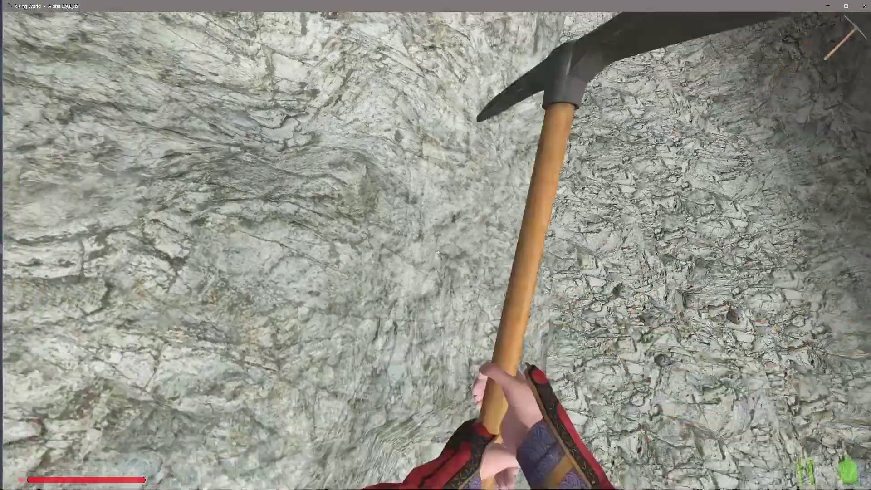
{"action": "left_click", "coordinate": [437, 252]}
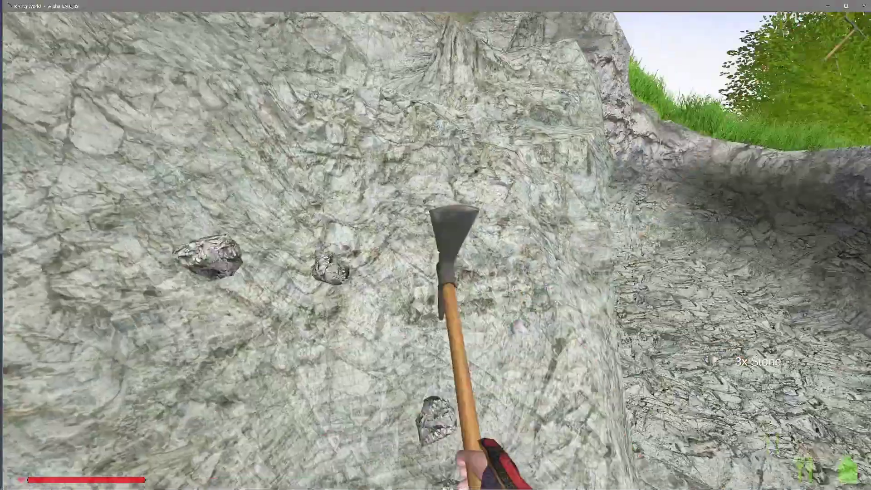
{"action": "left_click", "coordinate": [438, 252]}
{"action": "left_click", "coordinate": [438, 253]}
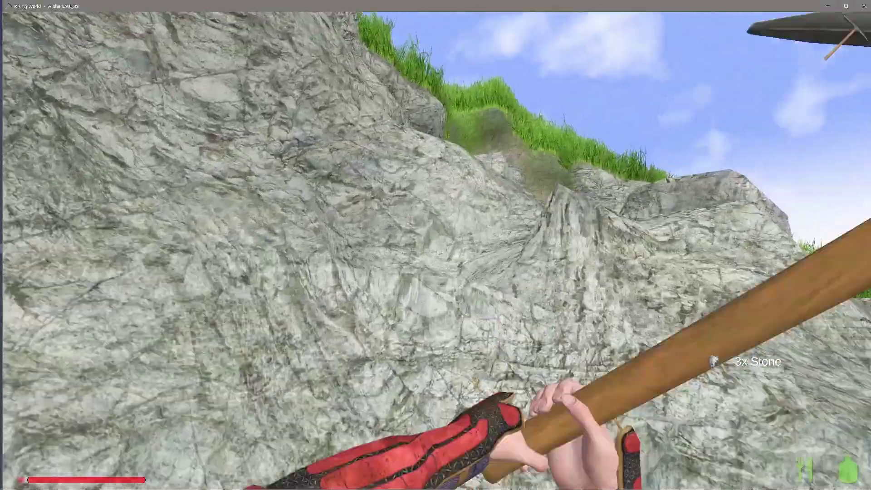
{"action": "left_click", "coordinate": [437, 252]}
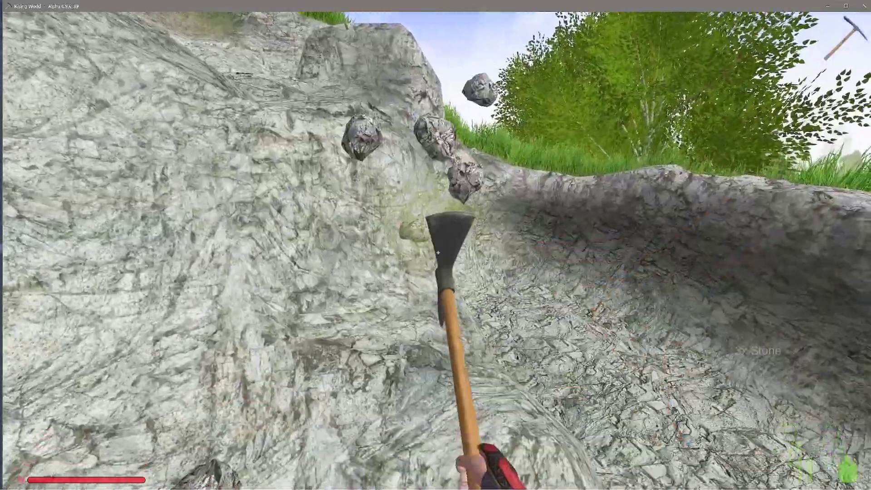
{"action": "left_click", "coordinate": [438, 253]}
{"action": "left_click", "coordinate": [437, 252]}
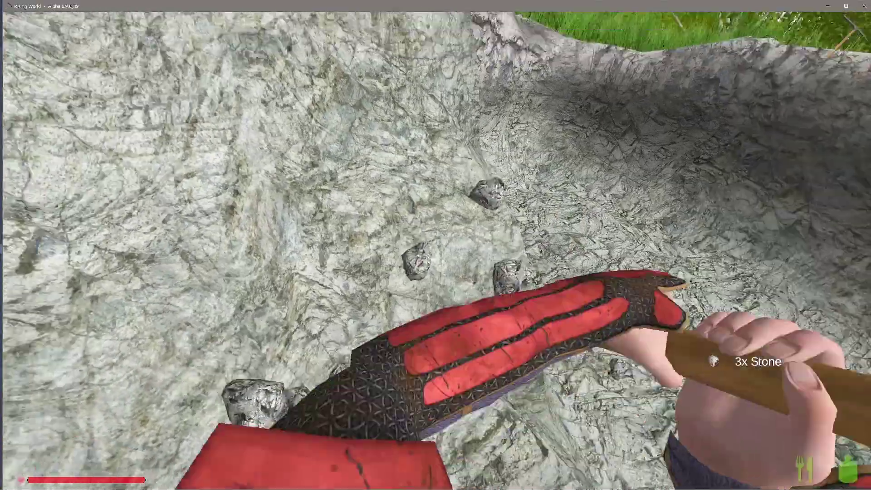
{"action": "left_click", "coordinate": [437, 253]}
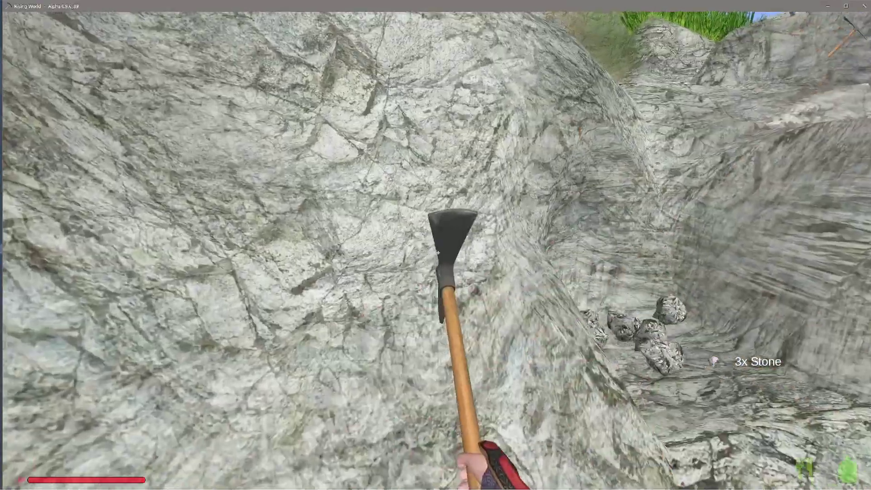
{"action": "left_click", "coordinate": [437, 252]}
{"action": "left_click", "coordinate": [438, 253]}
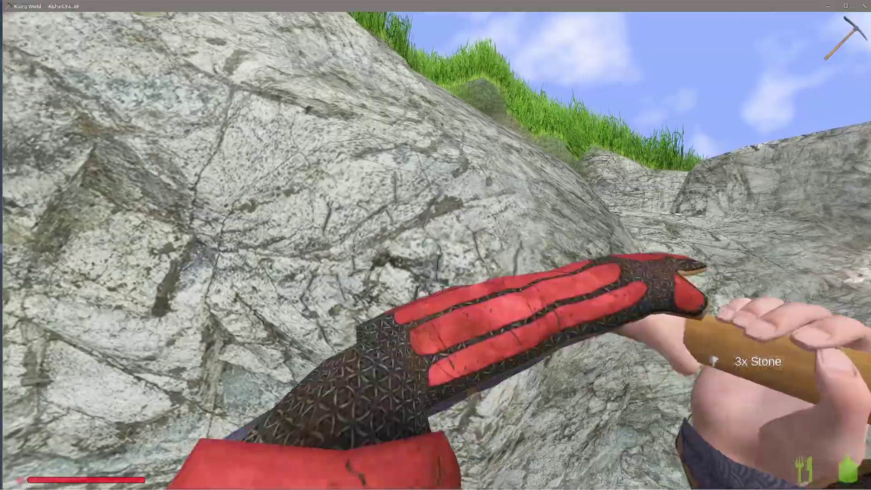
{"action": "left_click", "coordinate": [438, 253]}
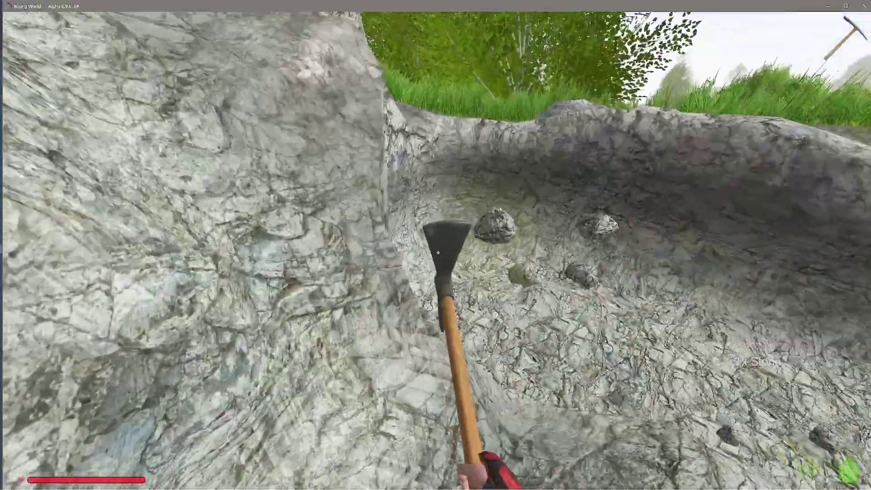
{"action": "left_click", "coordinate": [438, 252]}
{"action": "left_click", "coordinate": [437, 253]}
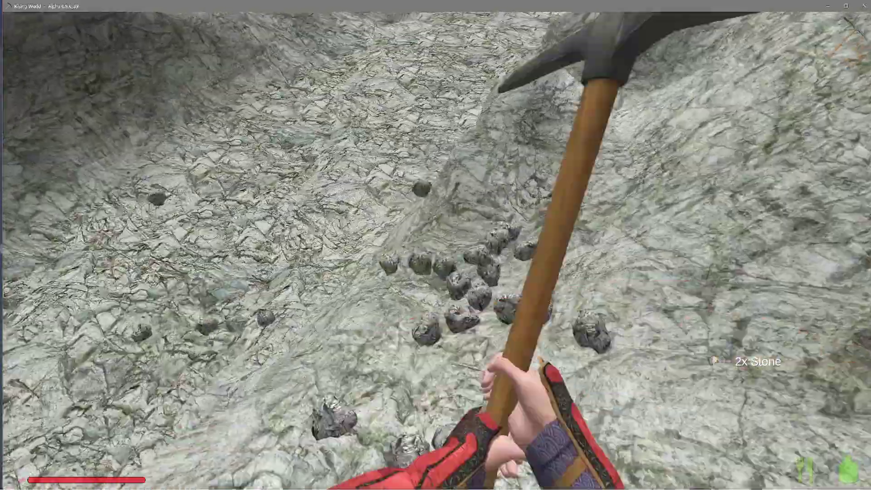
{"action": "left_click", "coordinate": [437, 252]}
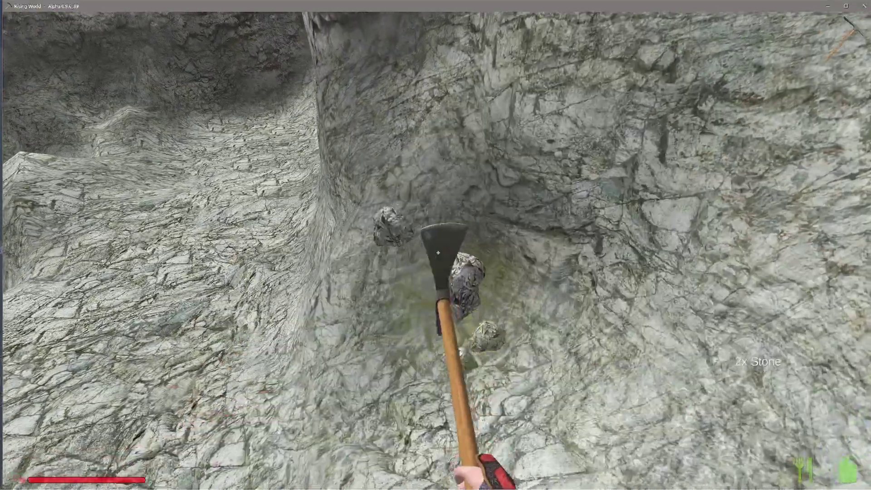
{"action": "left_click", "coordinate": [438, 252]}
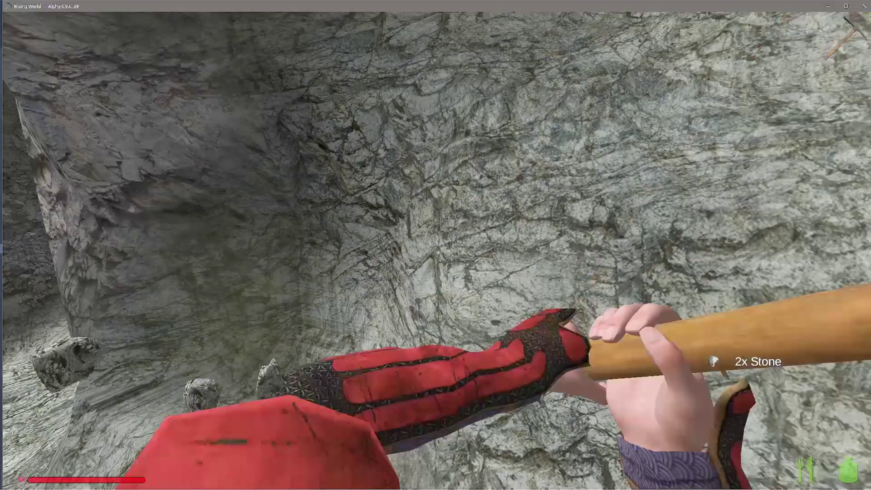
Knock stone chunks off the pit's cliff wall and collect them
{"action": "left_click", "coordinate": [438, 252]}
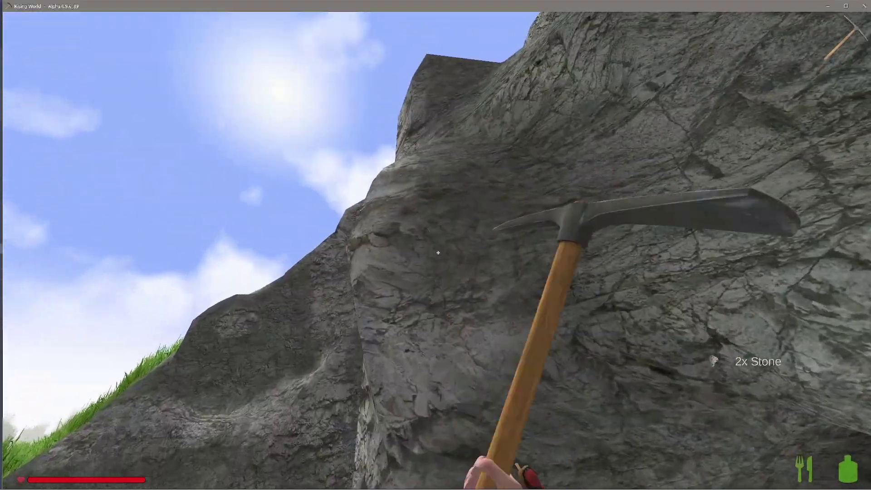
{"action": "left_click", "coordinate": [437, 252]}
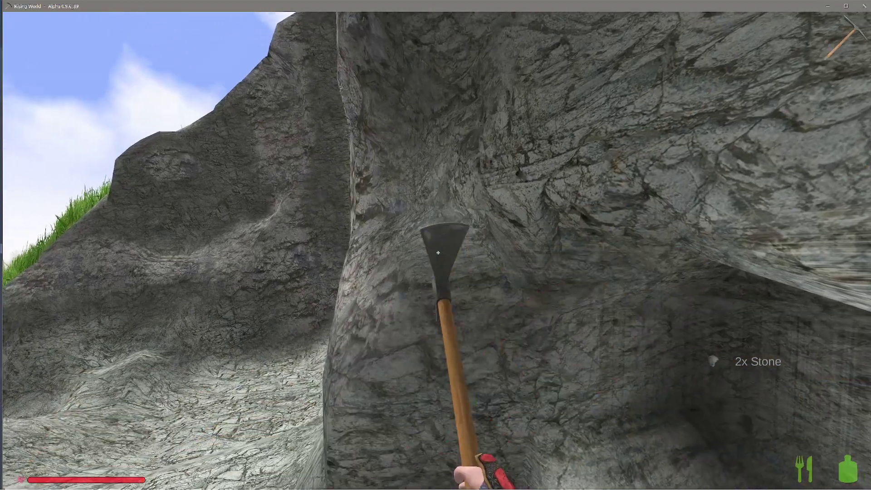
{"action": "left_click", "coordinate": [437, 252]}
{"action": "left_click", "coordinate": [437, 252]}
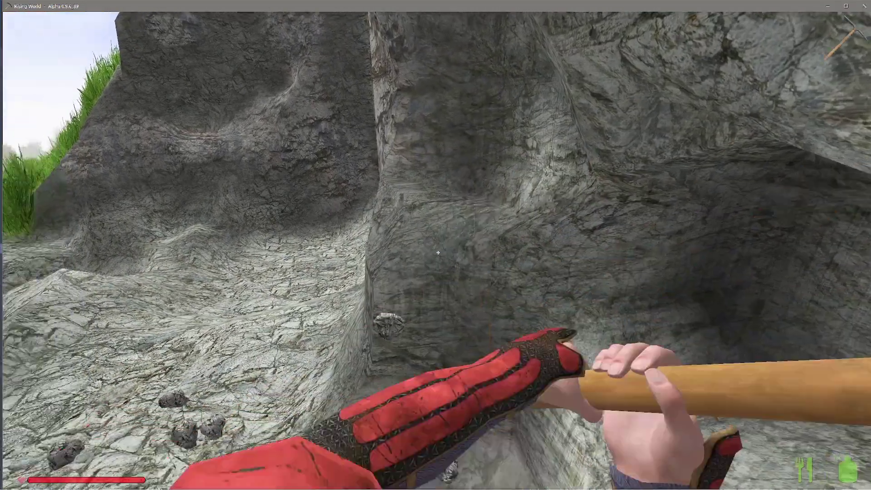
{"action": "left_click", "coordinate": [437, 253]}
{"action": "left_click", "coordinate": [437, 252]}
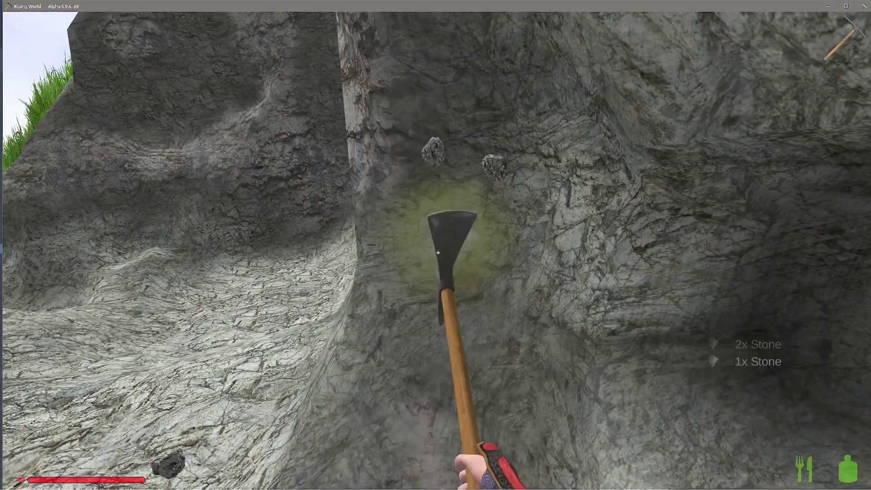
{"action": "left_click", "coordinate": [437, 252]}
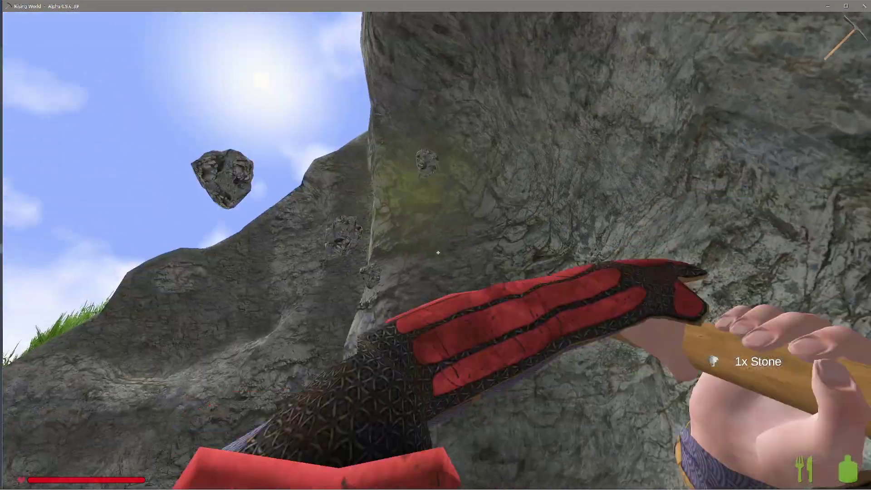
{"action": "left_click", "coordinate": [437, 253]}
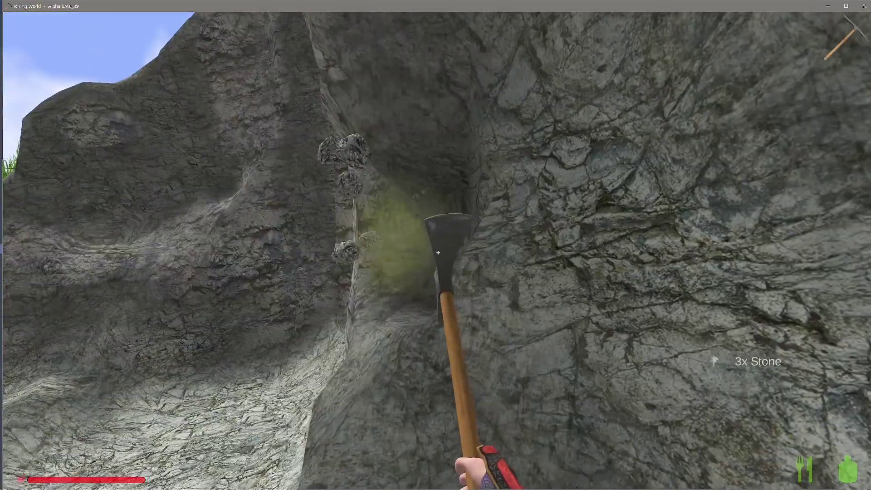
{"action": "left_click", "coordinate": [437, 252]}
Mine the cave-like wall further, breaking loose more rock chunks
{"action": "left_click", "coordinate": [438, 252]}
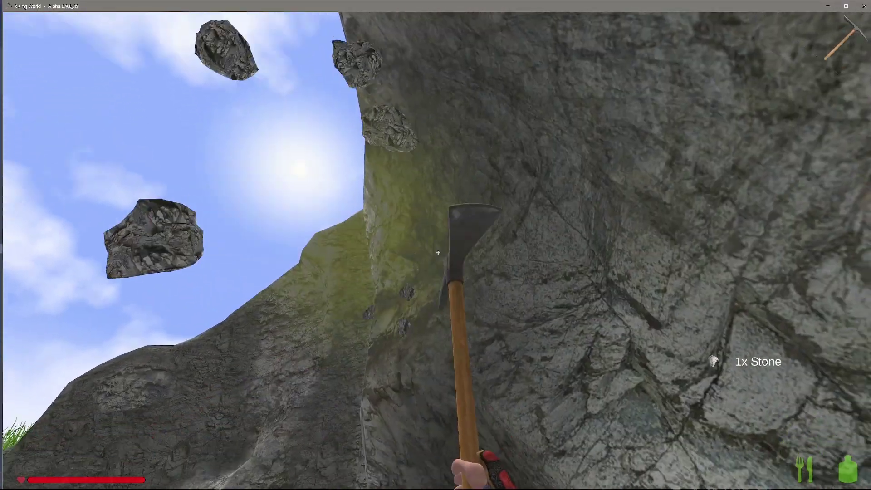
{"action": "left_click", "coordinate": [437, 252]}
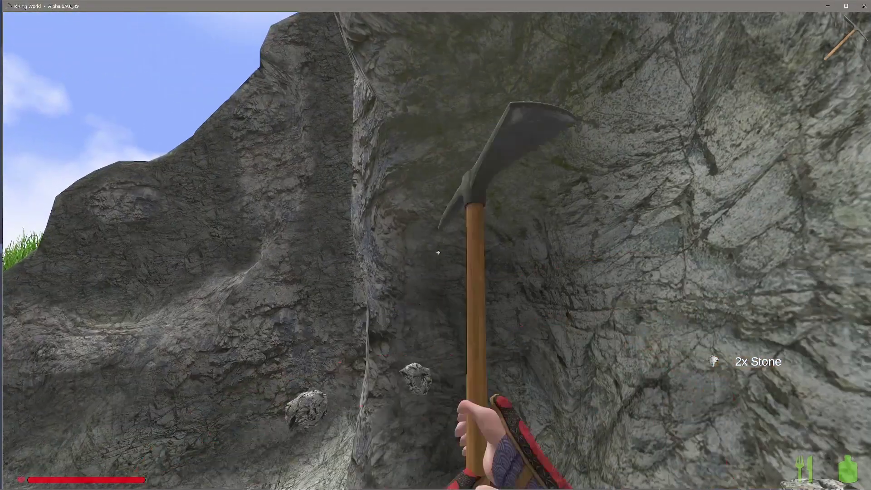
{"action": "left_click", "coordinate": [438, 252]}
{"action": "left_click", "coordinate": [438, 253]}
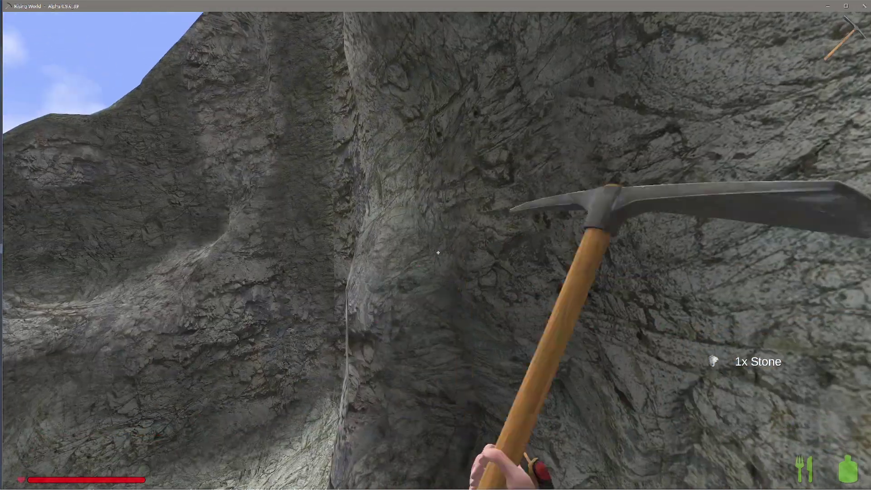
{"action": "left_click", "coordinate": [438, 252]}
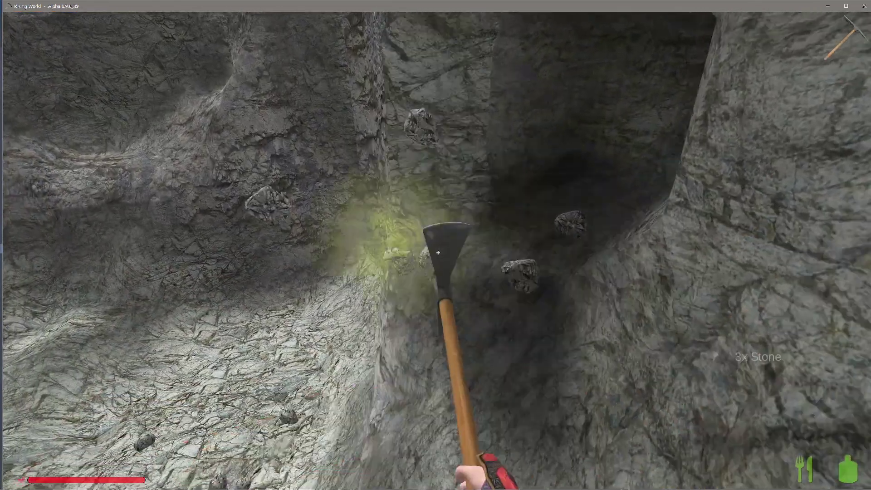
{"action": "left_click", "coordinate": [437, 252]}
{"action": "left_click", "coordinate": [438, 252]}
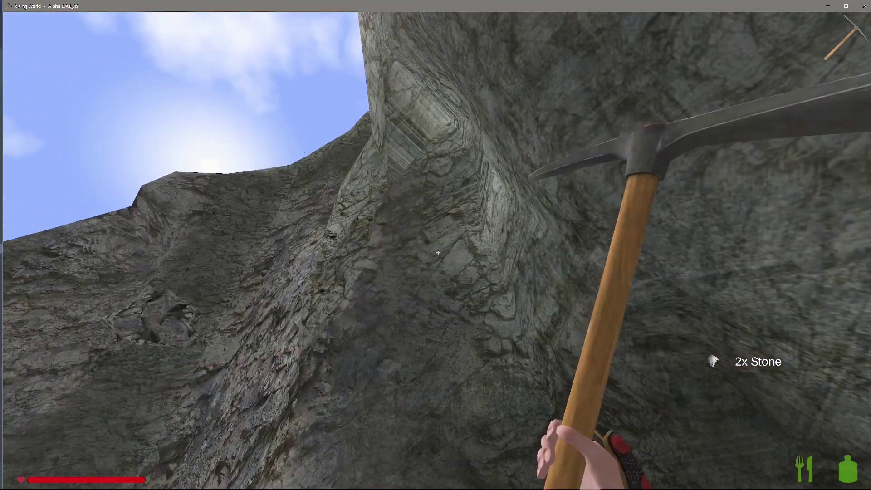
{"action": "left_click", "coordinate": [438, 252]}
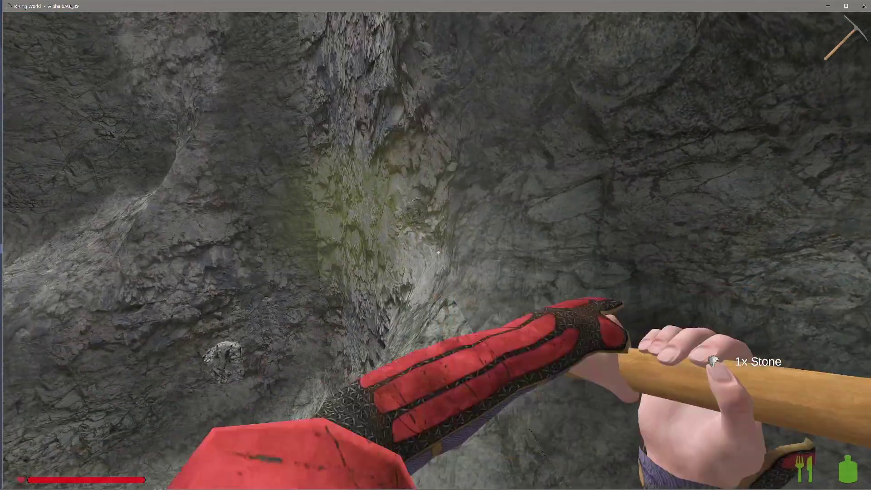
{"action": "left_click", "coordinate": [438, 252]}
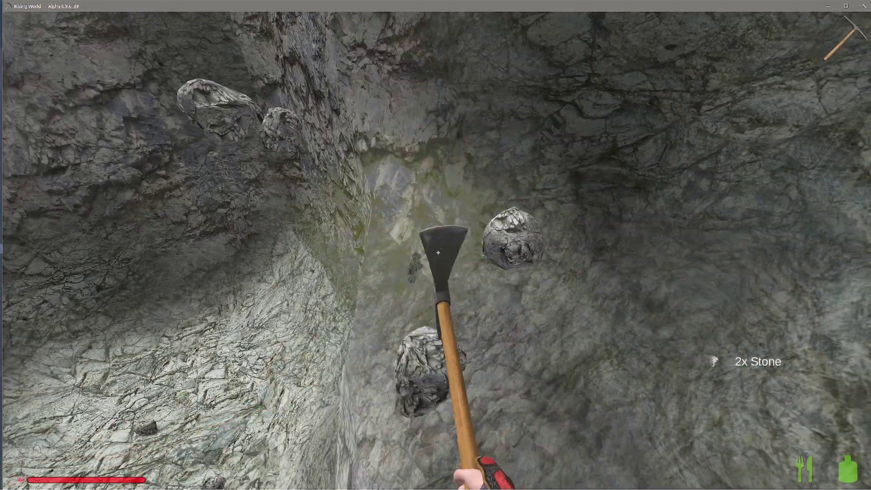
{"action": "left_click", "coordinate": [437, 252]}
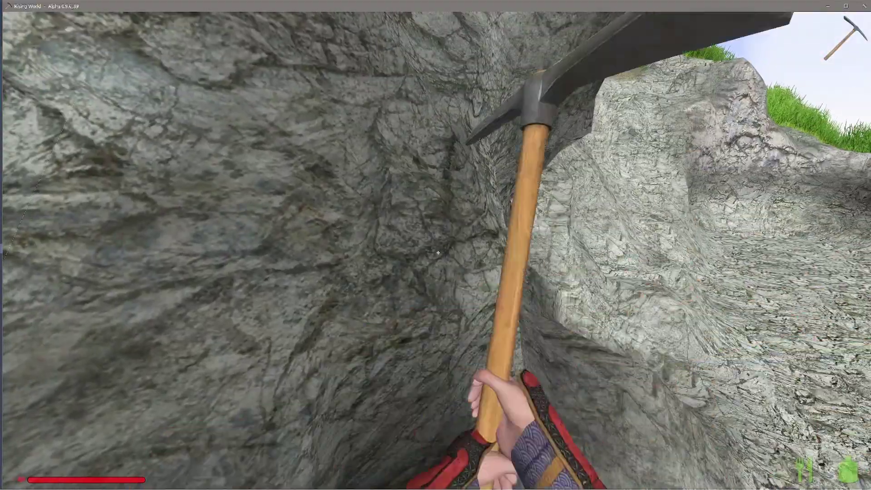
{"action": "left_click", "coordinate": [438, 252]}
{"action": "left_click", "coordinate": [437, 253]}
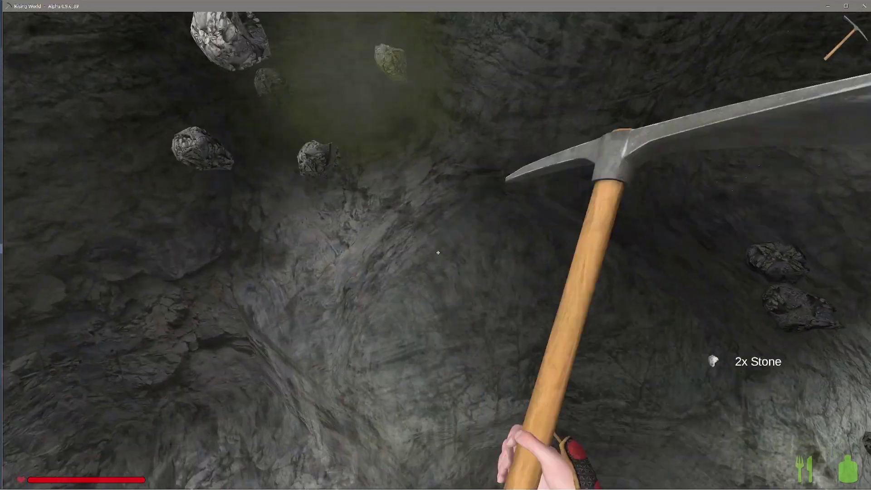
{"action": "left_click", "coordinate": [438, 252]}
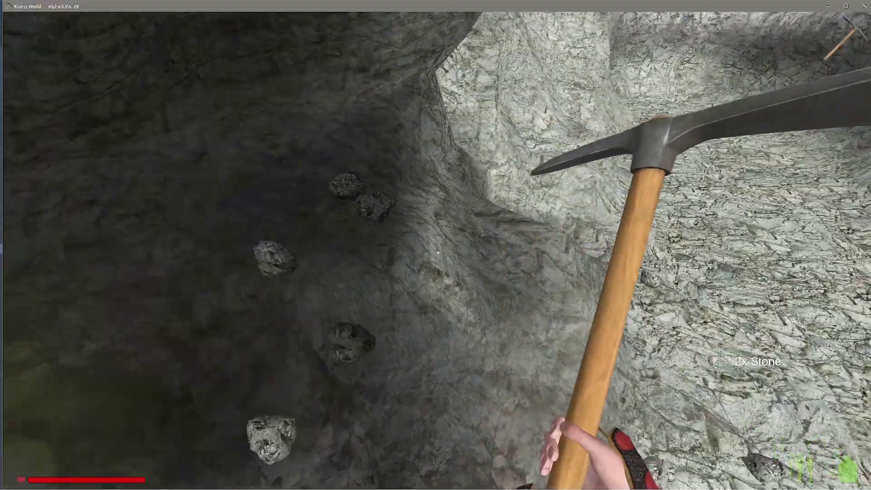
Break stone off the overhang, the rock ridge and the broad slope
{"action": "left_click", "coordinate": [438, 253]}
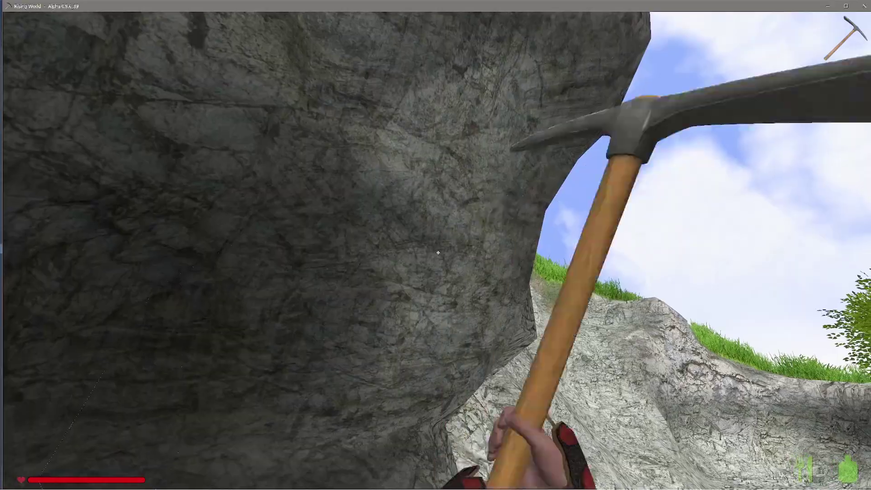
{"action": "left_click", "coordinate": [437, 253]}
{"action": "left_click", "coordinate": [437, 252]}
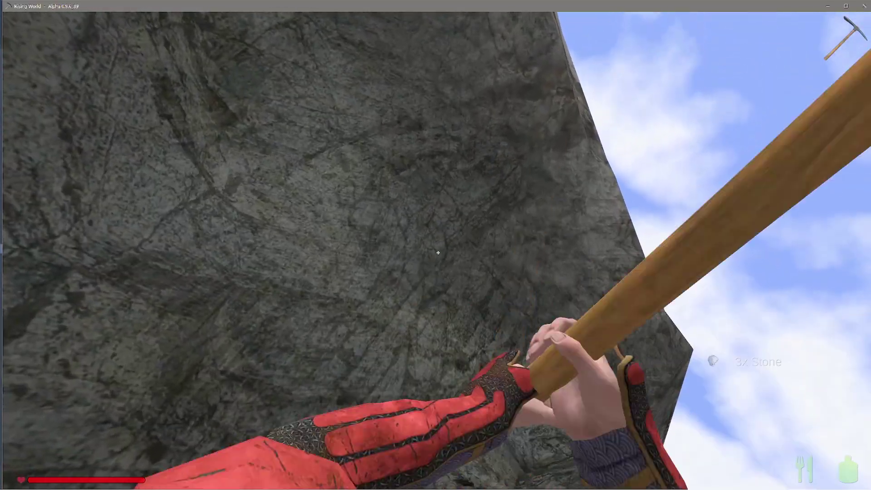
{"action": "left_click", "coordinate": [438, 252]}
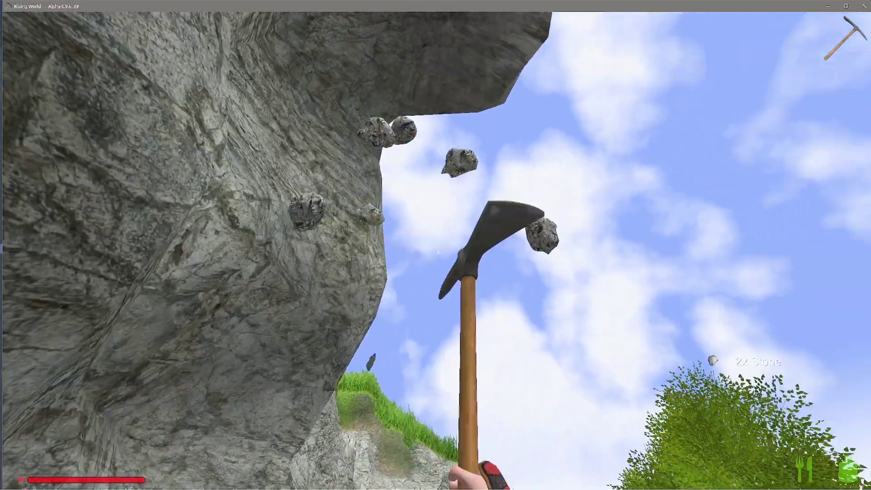
{"action": "left_click", "coordinate": [437, 252]}
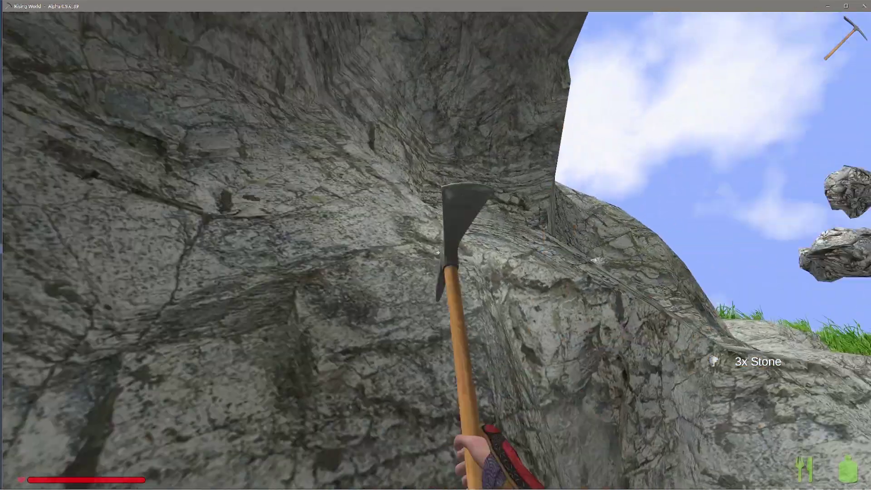
{"action": "left_click", "coordinate": [438, 253]}
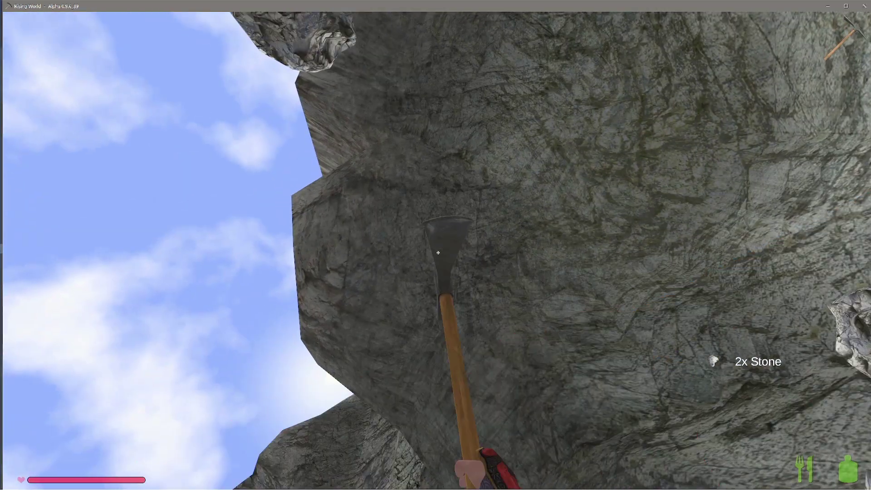
{"action": "left_click", "coordinate": [437, 253]}
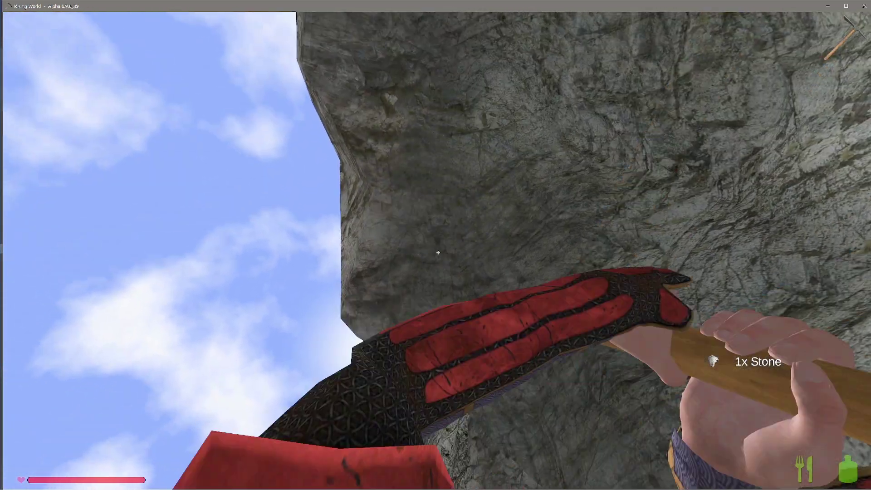
{"action": "left_click", "coordinate": [438, 252]}
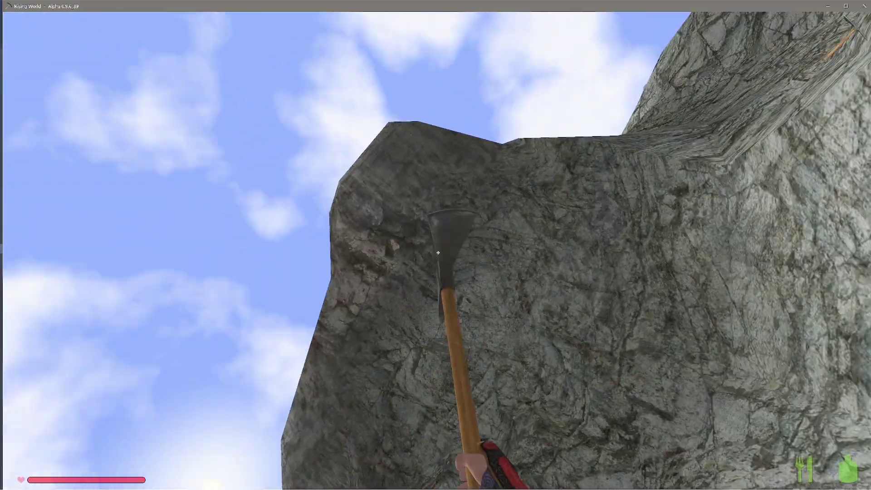
{"action": "left_click", "coordinate": [437, 253]}
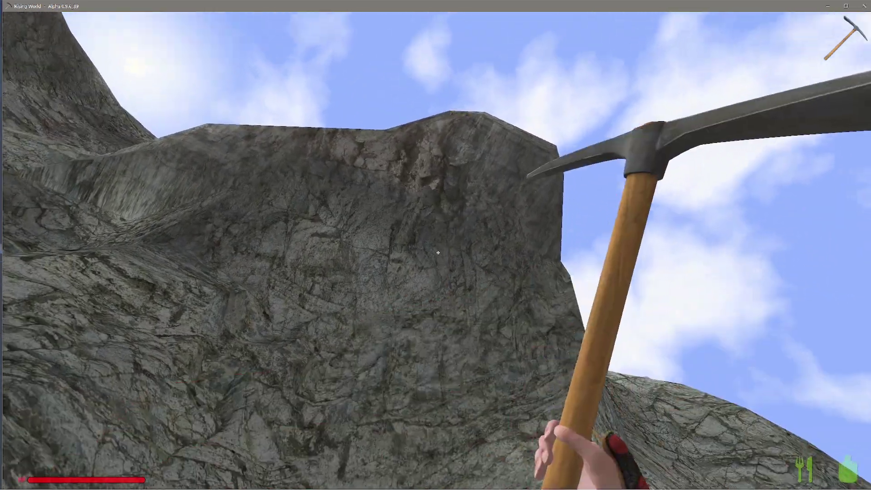
{"action": "left_click", "coordinate": [438, 253]}
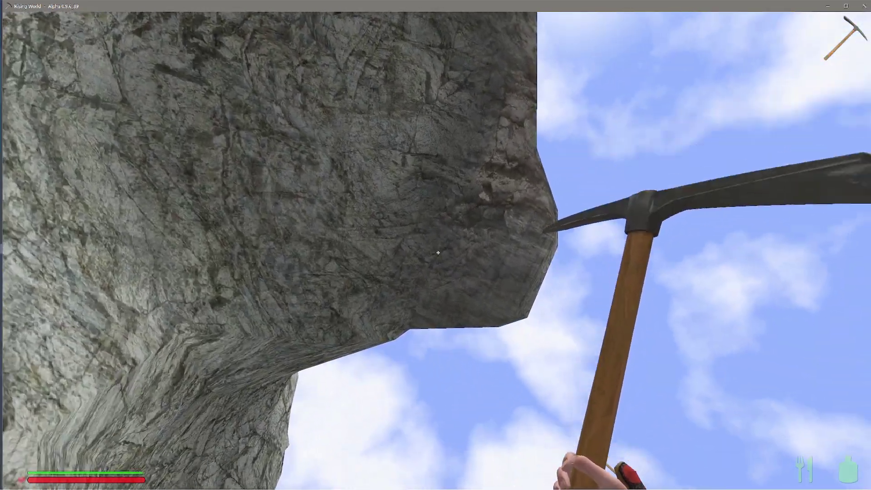
{"action": "left_click", "coordinate": [437, 253]}
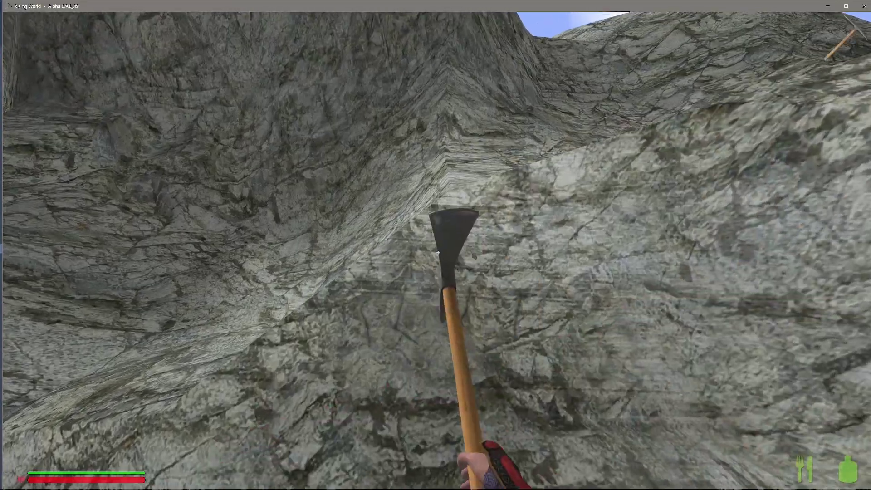
{"action": "left_click", "coordinate": [437, 253]}
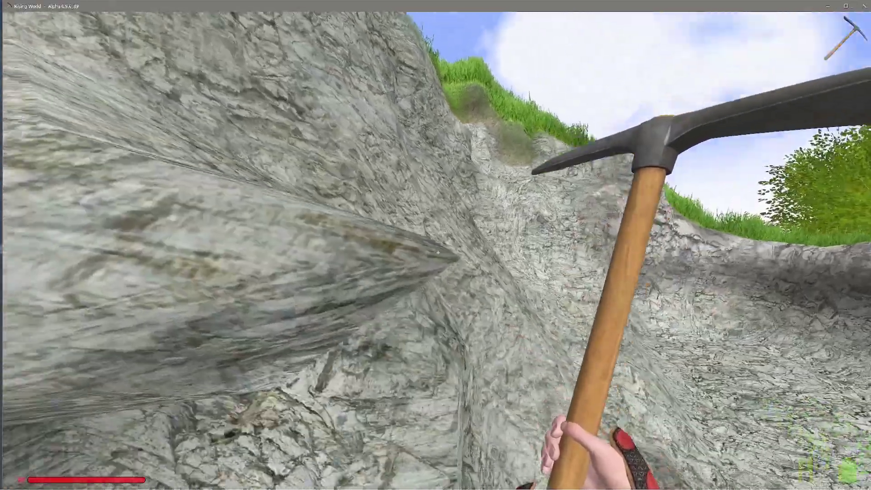
Dig a deepening hollow into the rock wall, knocking chunks loose
{"action": "left_click", "coordinate": [436, 245]}
{"action": "left_click", "coordinate": [436, 245]}
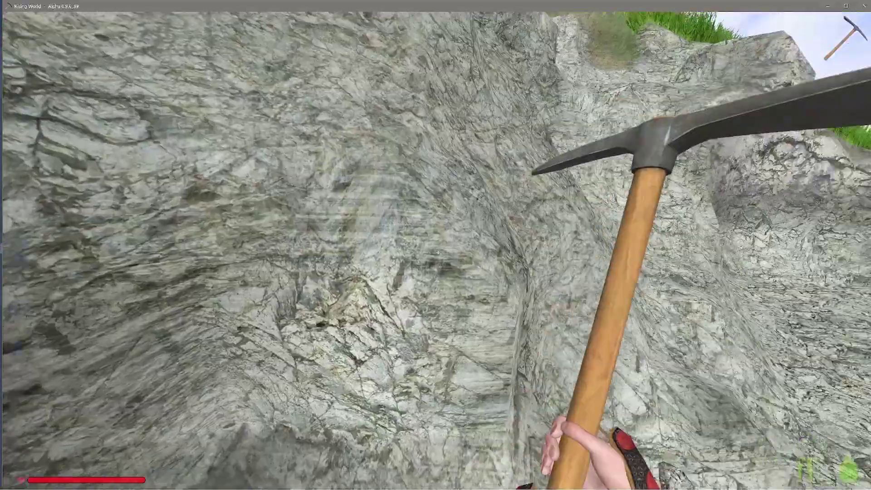
{"action": "left_click", "coordinate": [436, 245]}
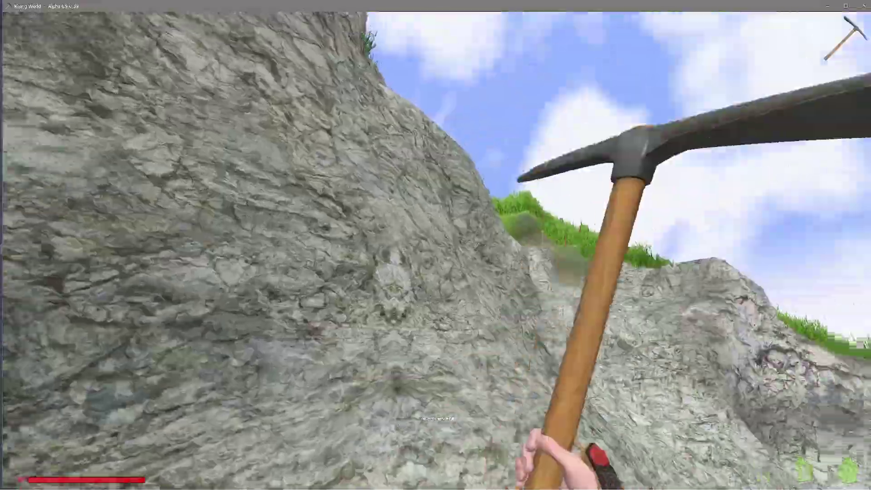
{"action": "left_click", "coordinate": [435, 245]}
{"action": "left_click", "coordinate": [436, 245]}
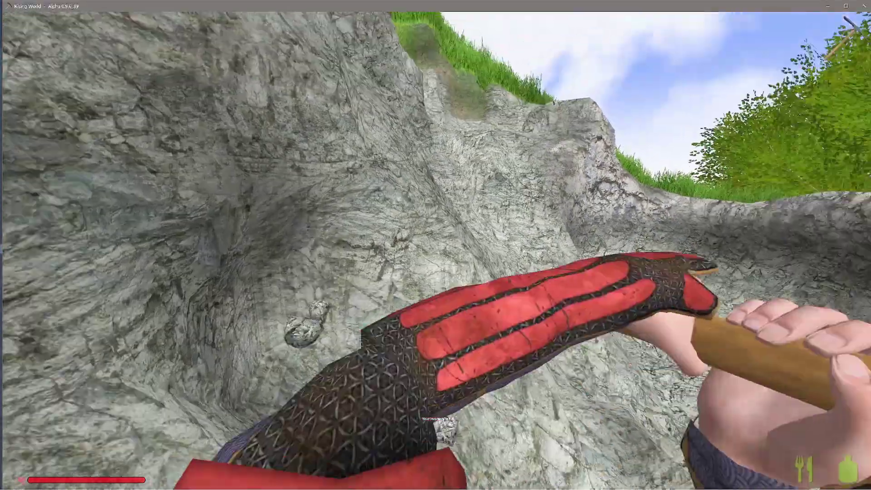
{"action": "left_click", "coordinate": [435, 245]}
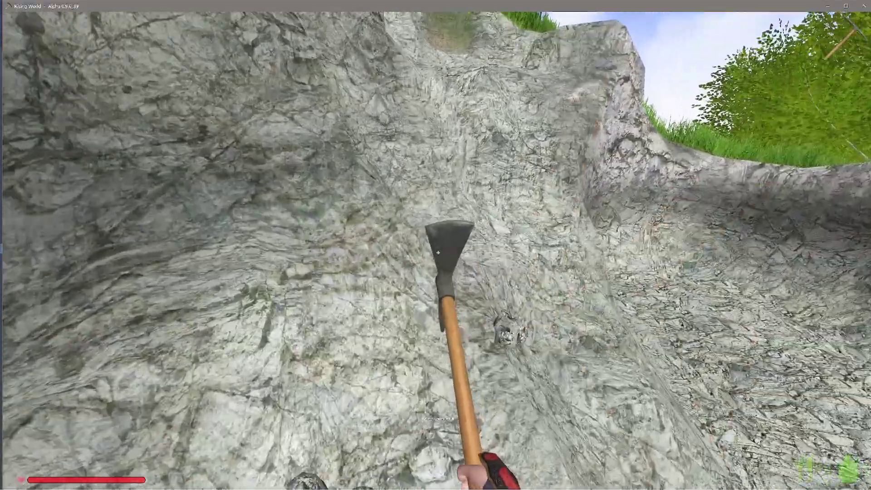
{"action": "left_click", "coordinate": [436, 245]}
{"action": "left_click", "coordinate": [435, 245]}
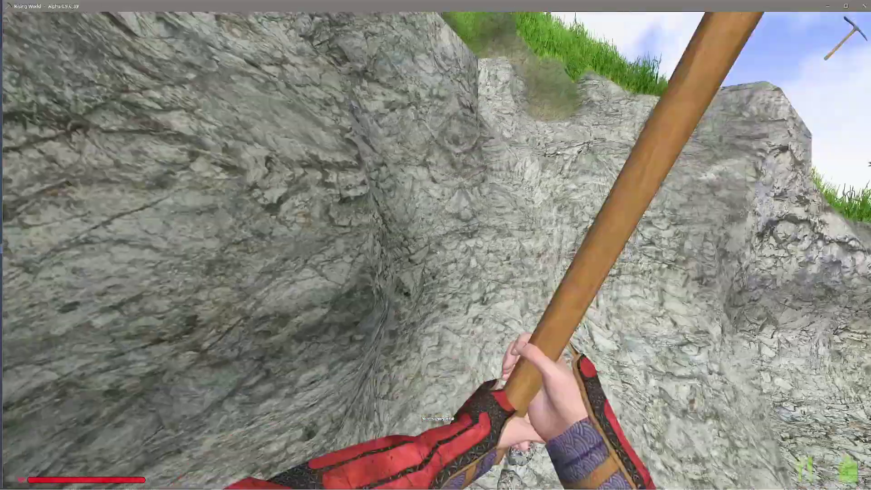
Mine the rock below the grass, the pit wall and a boulder for stone
{"action": "left_click", "coordinate": [438, 253]}
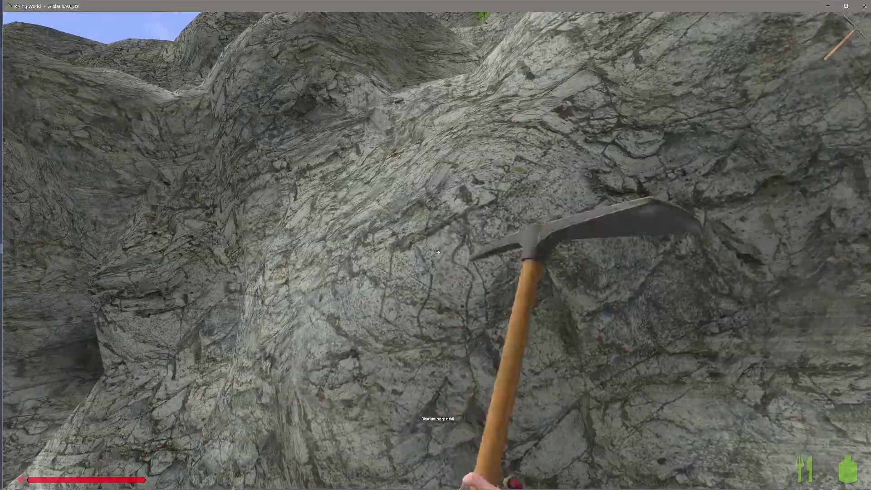
{"action": "left_click", "coordinate": [437, 252]}
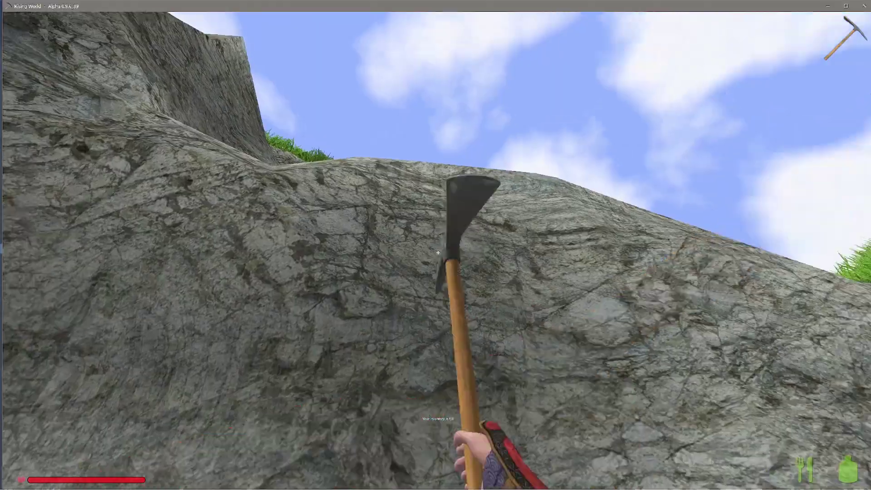
{"action": "left_click", "coordinate": [437, 253]}
{"action": "left_click", "coordinate": [437, 252]}
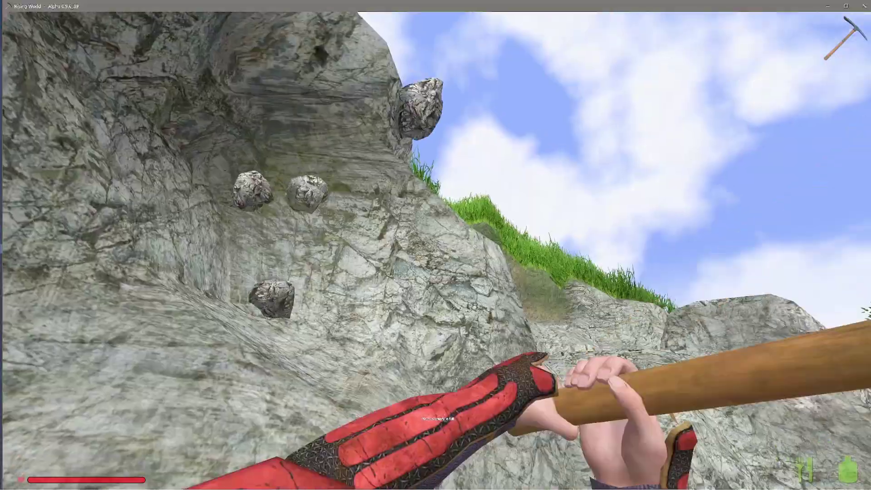
{"action": "left_click", "coordinate": [438, 253]}
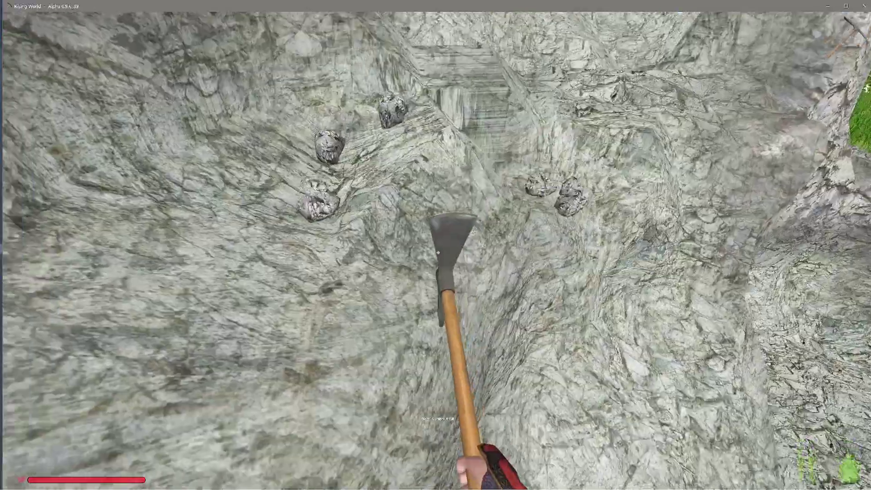
{"action": "left_click", "coordinate": [437, 253]}
{"action": "left_click", "coordinate": [437, 252]}
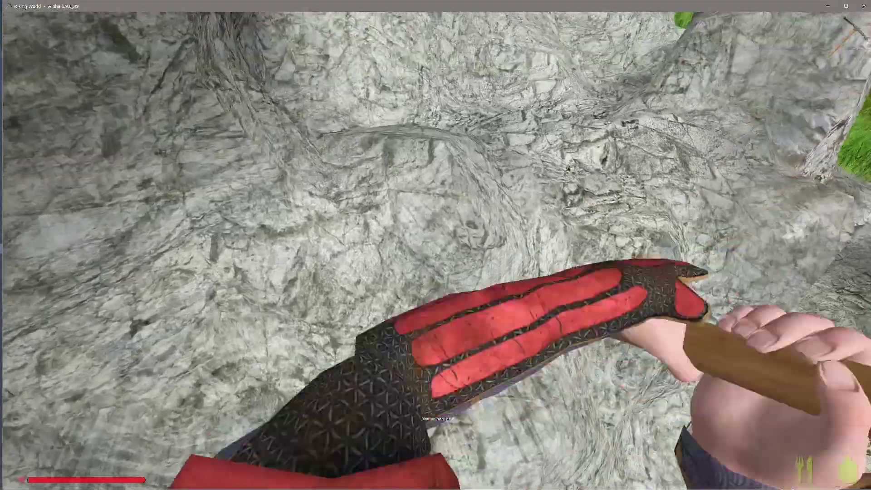
{"action": "left_click", "coordinate": [438, 252]}
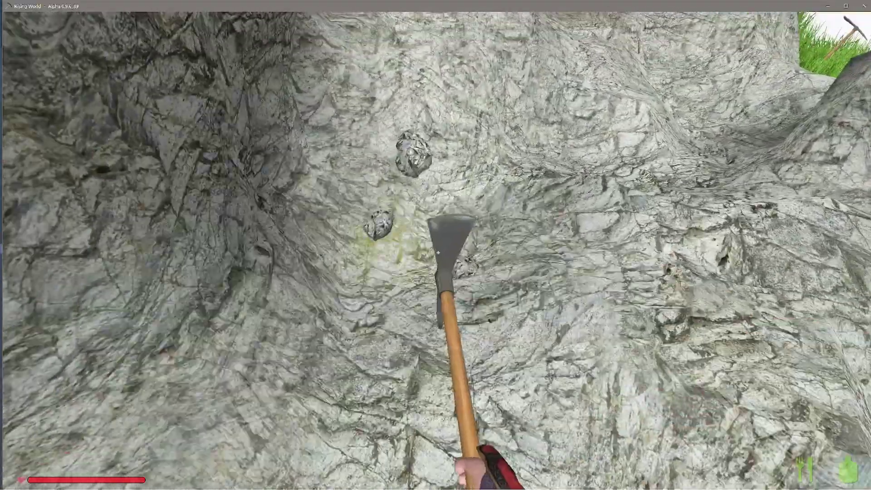
{"action": "left_click", "coordinate": [438, 252]}
{"action": "left_click", "coordinate": [437, 252]}
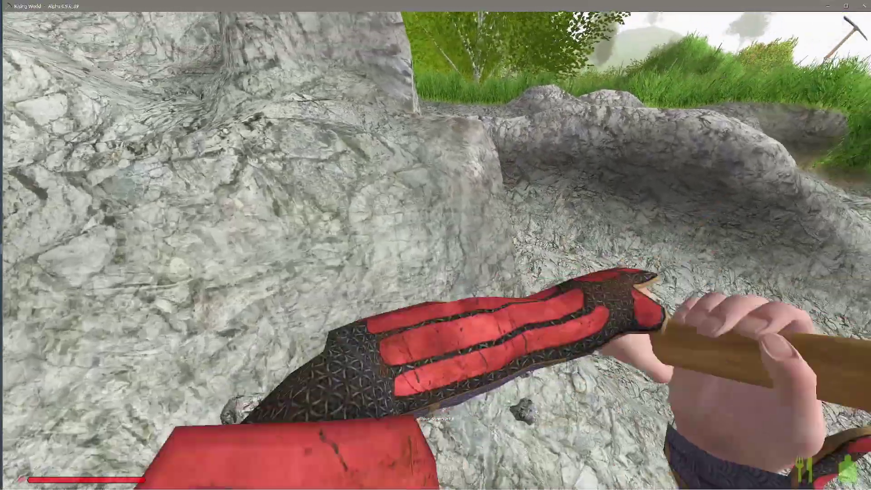
{"action": "left_click", "coordinate": [437, 252]}
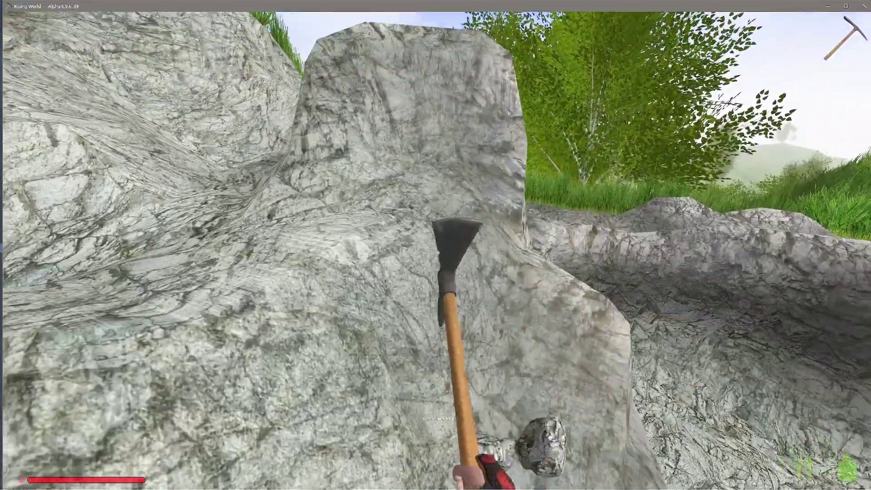
{"action": "left_click", "coordinate": [437, 252]}
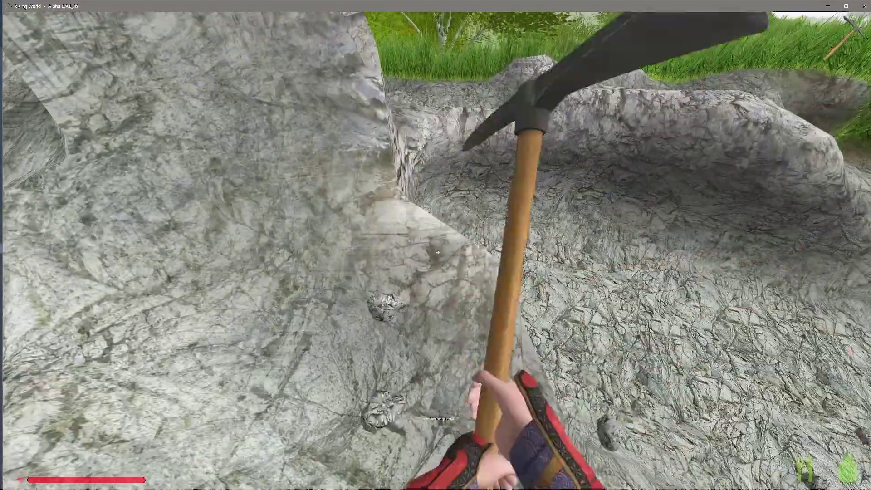
{"action": "left_click", "coordinate": [437, 252]}
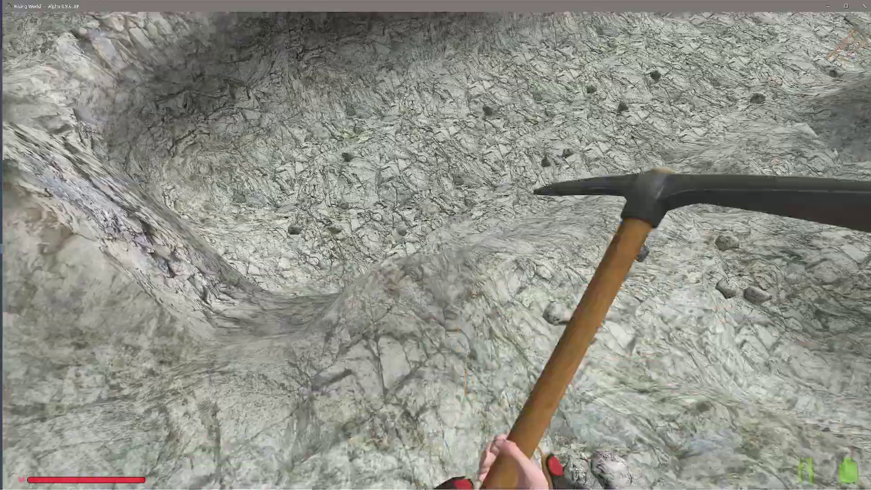
{"action": "left_click", "coordinate": [437, 252]}
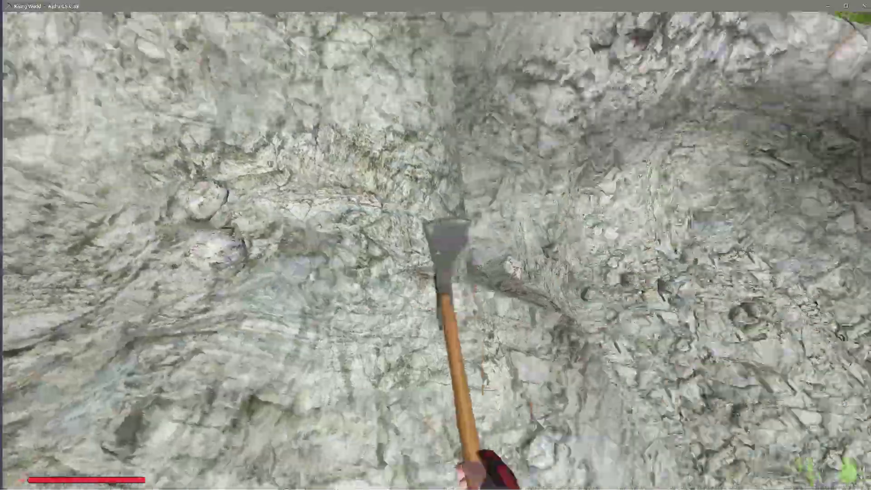
{"action": "left_click", "coordinate": [438, 252]}
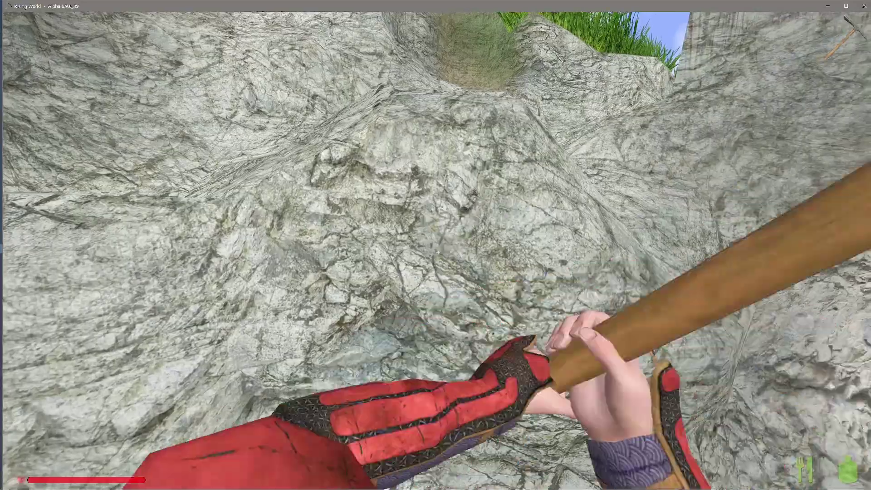
Chip stone chunks from the taller rock wall and another face in the pit
{"action": "left_click", "coordinate": [437, 252]}
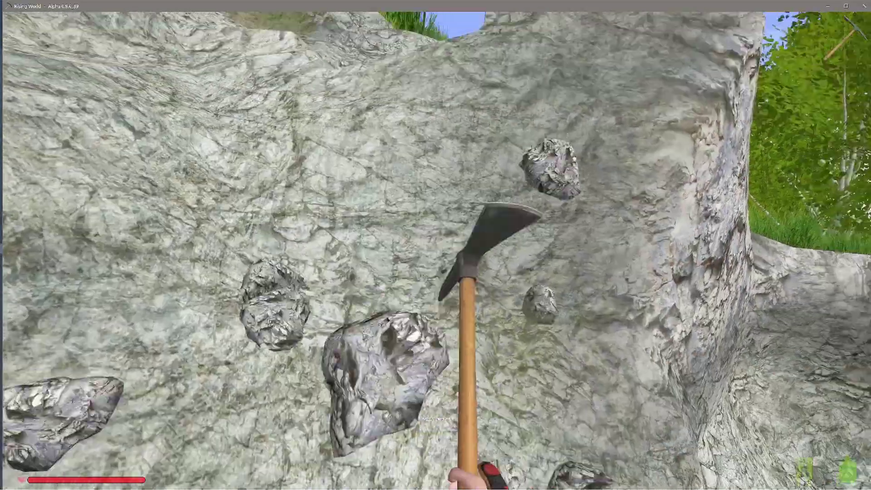
{"action": "left_click", "coordinate": [438, 252]}
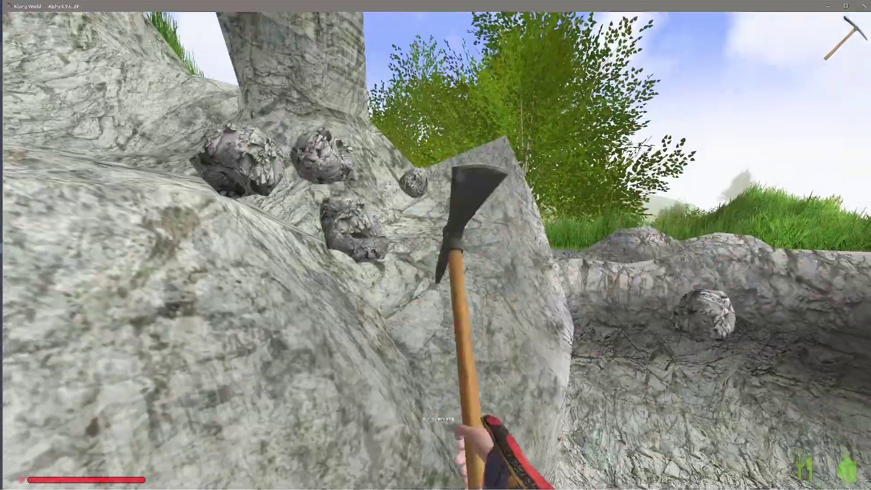
{"action": "left_click", "coordinate": [438, 252]}
{"action": "left_click", "coordinate": [437, 253]}
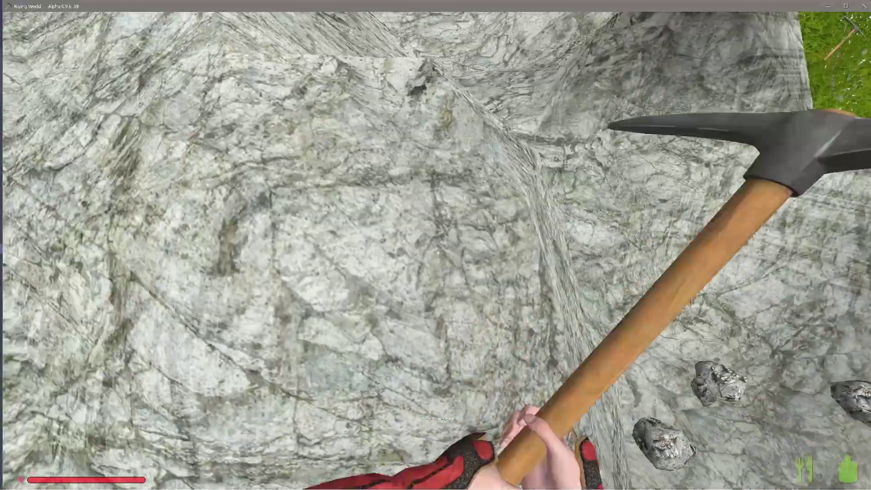
{"action": "left_click", "coordinate": [438, 252]}
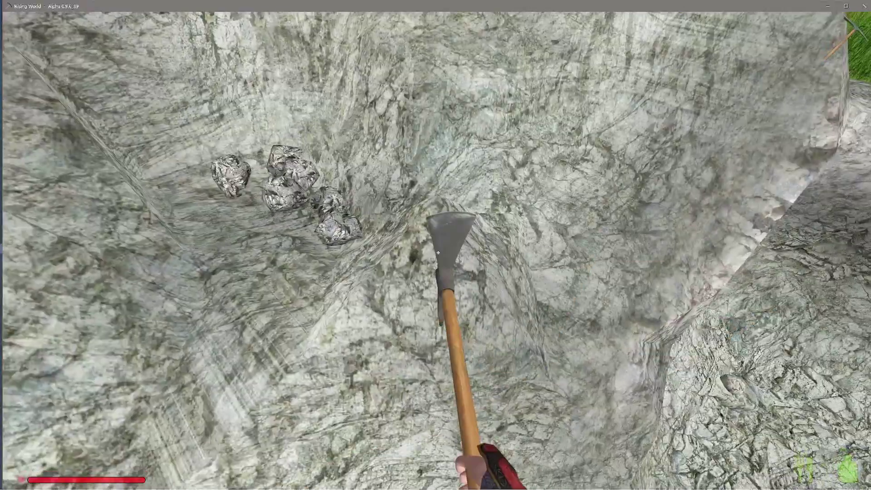
{"action": "left_click", "coordinate": [438, 253]}
{"action": "left_click", "coordinate": [437, 253]}
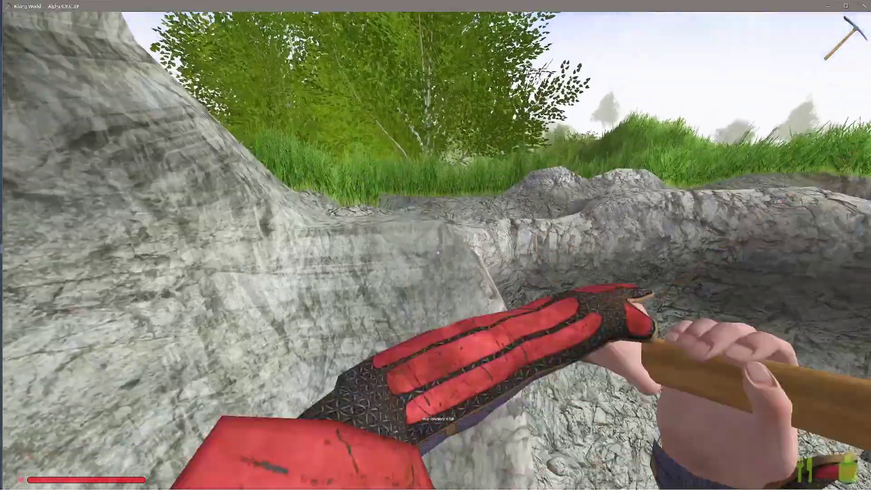
Cut back the rock beside the grassy slope, chipping off more stone
{"action": "left_click", "coordinate": [437, 252]}
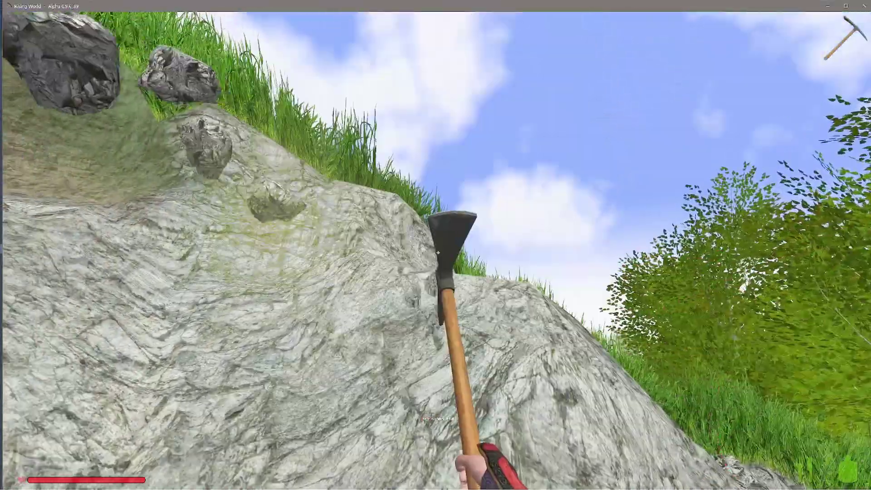
{"action": "left_click", "coordinate": [437, 253]}
{"action": "left_click", "coordinate": [437, 252]}
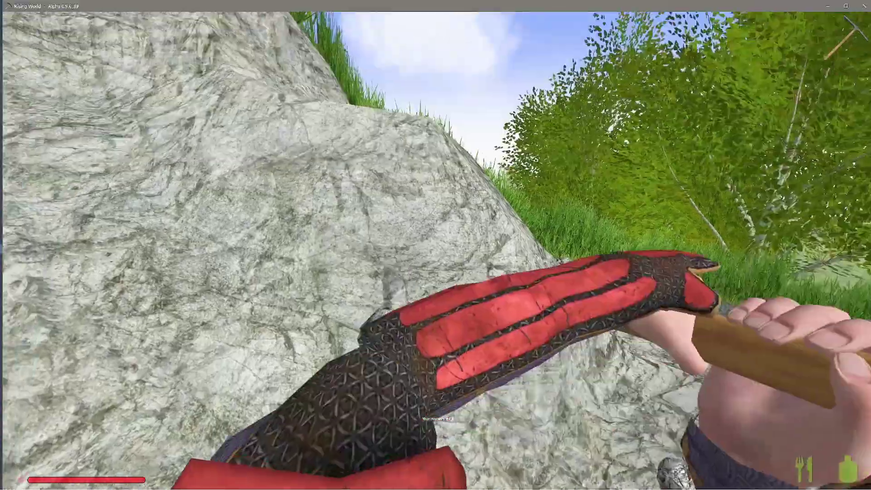
{"action": "left_click", "coordinate": [437, 253]}
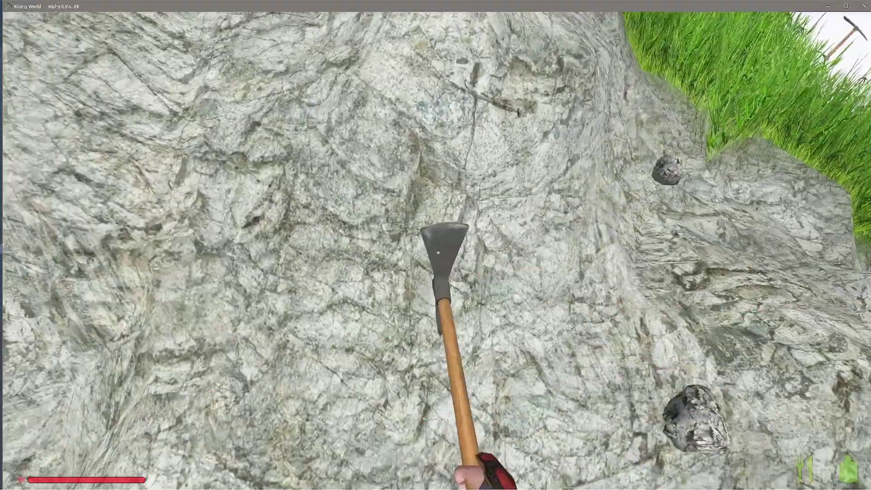
{"action": "left_click", "coordinate": [438, 252]}
{"action": "left_click", "coordinate": [437, 252]}
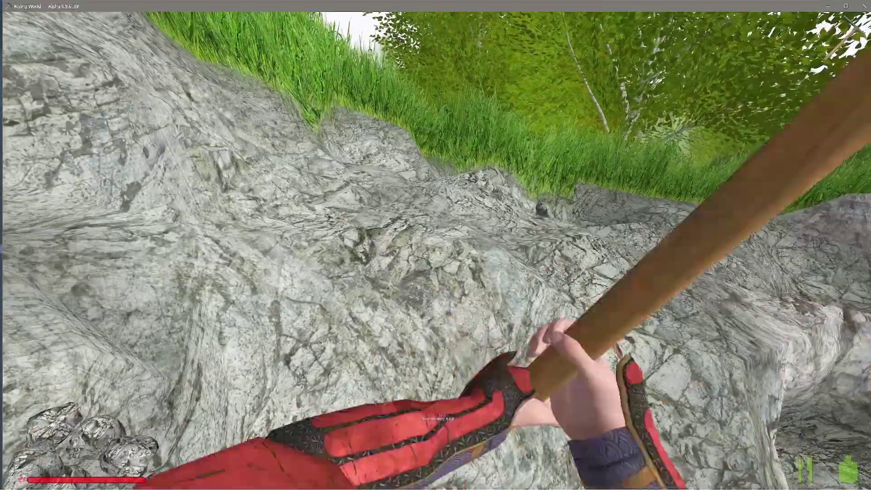
{"action": "left_click", "coordinate": [438, 252]}
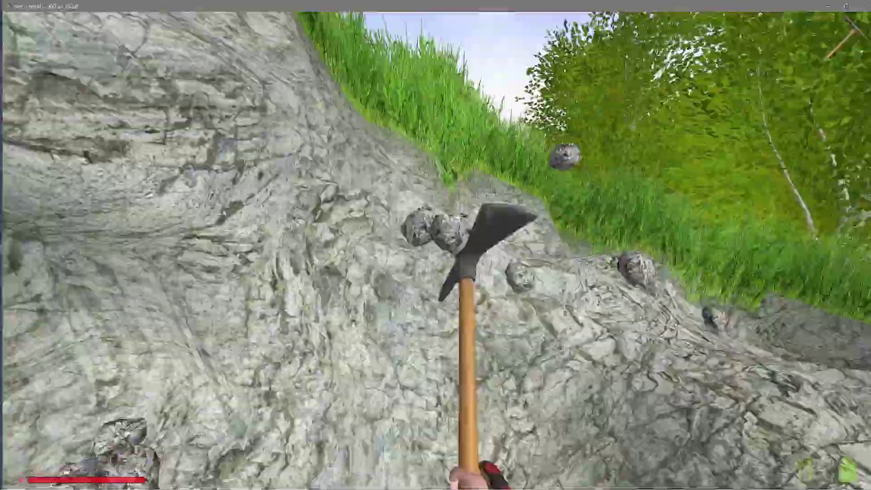
{"action": "left_click", "coordinate": [438, 253]}
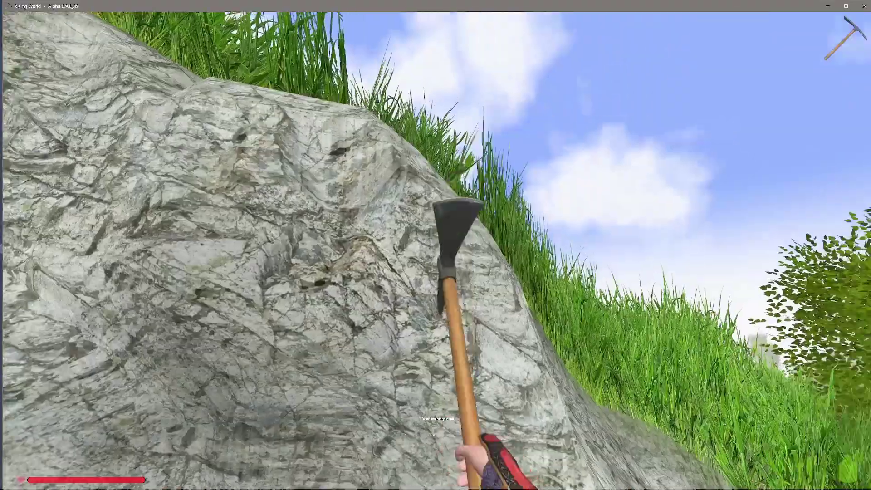
{"action": "left_click", "coordinate": [437, 252]}
{"action": "left_click", "coordinate": [438, 253]}
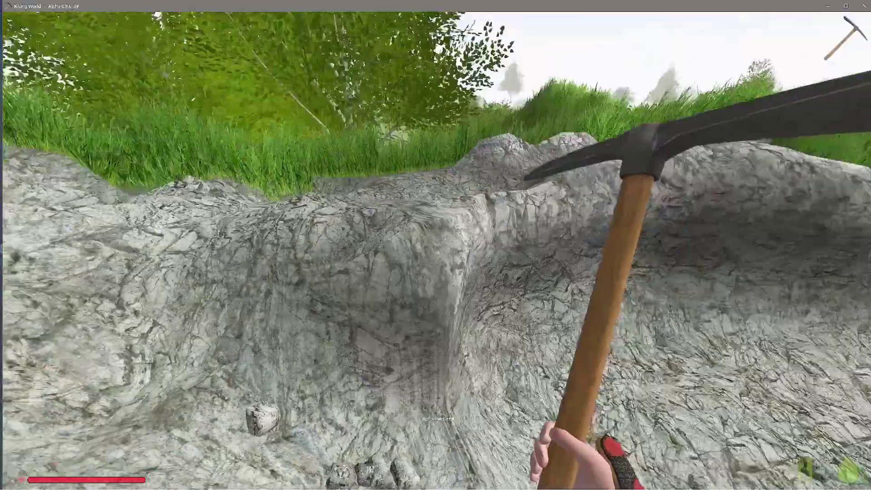
Chip the rock along the pit's grassy rim with the pickaxe, breaking stone chunks loose
{"action": "left_click", "coordinate": [437, 252]}
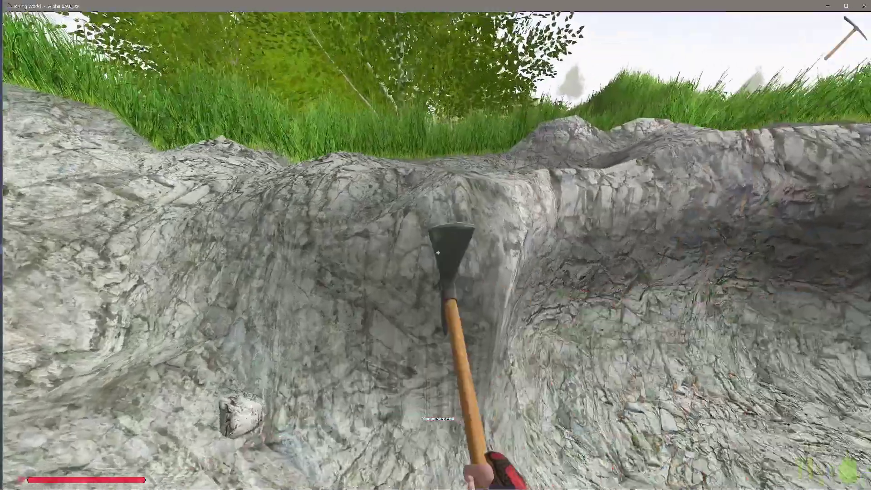
{"action": "left_click", "coordinate": [437, 253]}
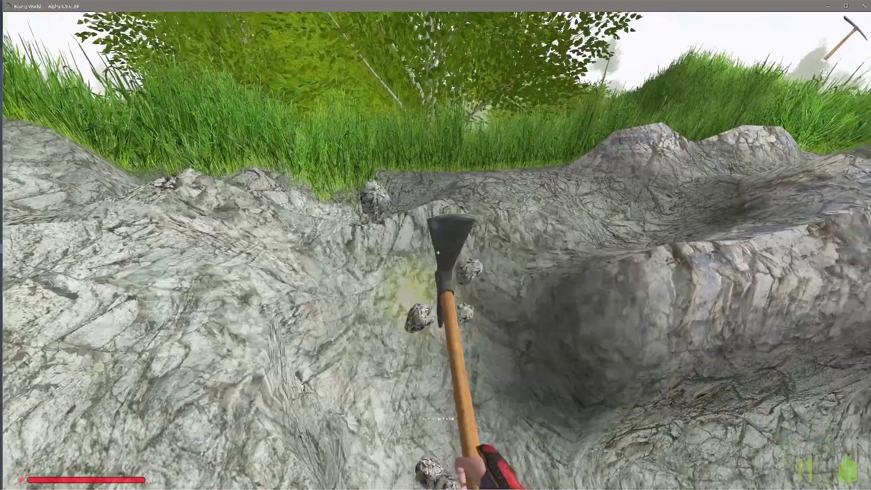
{"action": "left_click", "coordinate": [438, 253]}
{"action": "left_click", "coordinate": [438, 252]}
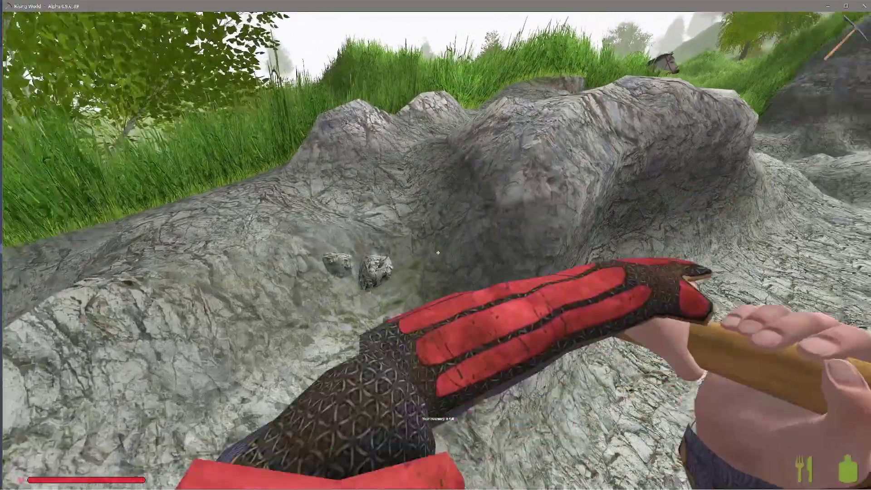
{"action": "left_click", "coordinate": [438, 252]}
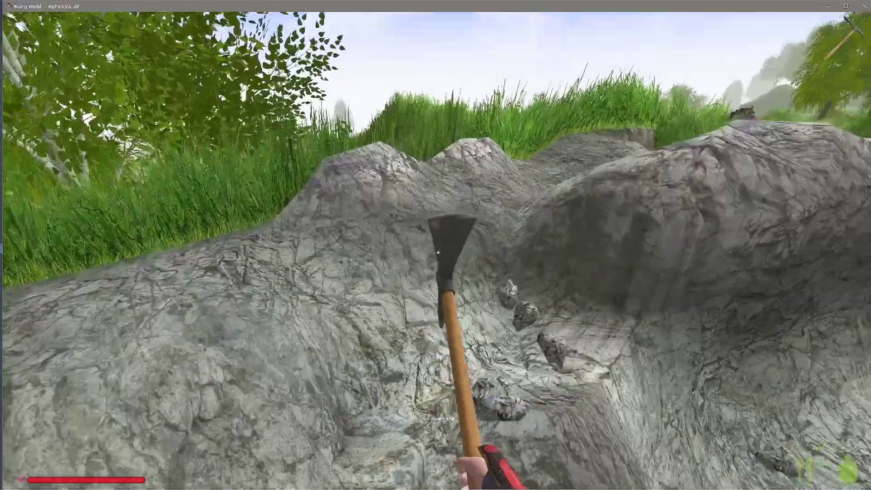
{"action": "left_click", "coordinate": [438, 252]}
{"action": "left_click", "coordinate": [437, 253]}
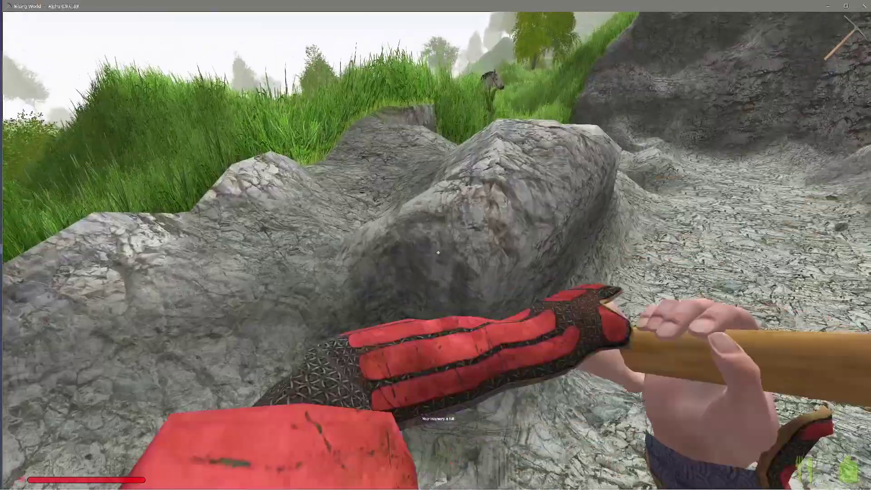
{"action": "left_click", "coordinate": [437, 252]}
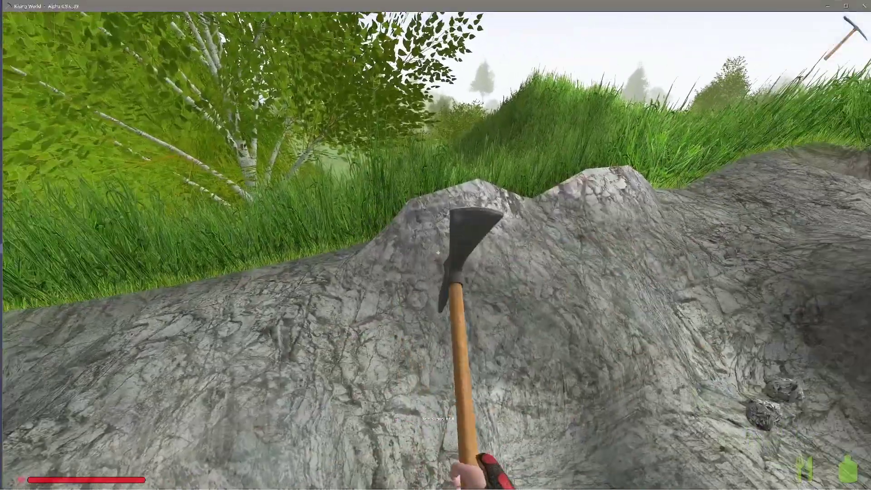
{"action": "left_click", "coordinate": [437, 253]}
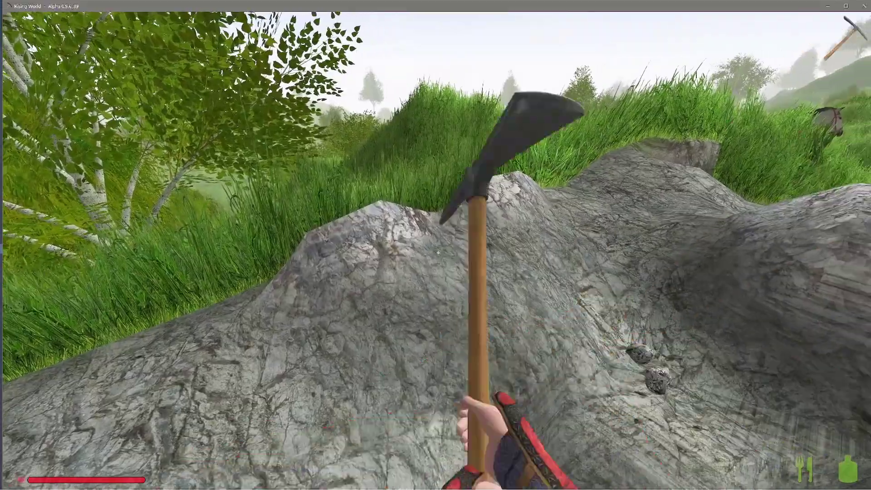
{"action": "left_click", "coordinate": [438, 252]}
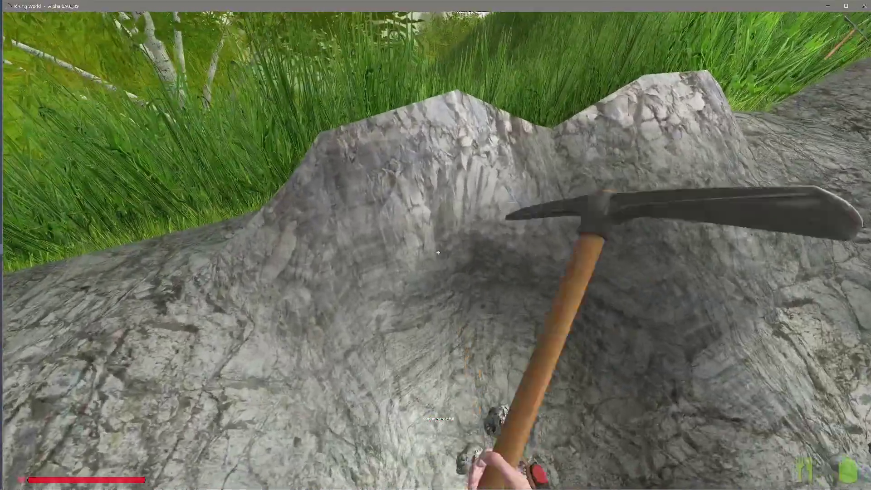
{"action": "left_click", "coordinate": [438, 253]}
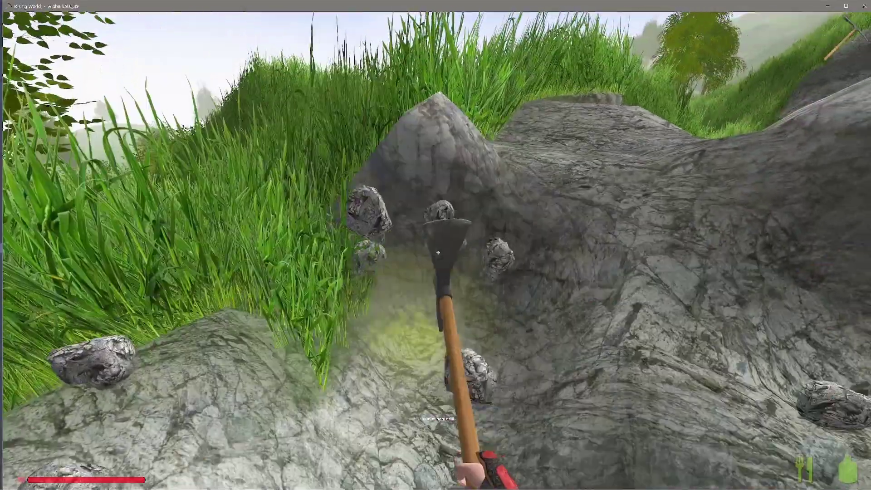
{"action": "left_click", "coordinate": [438, 253]}
{"action": "left_click", "coordinate": [437, 252]}
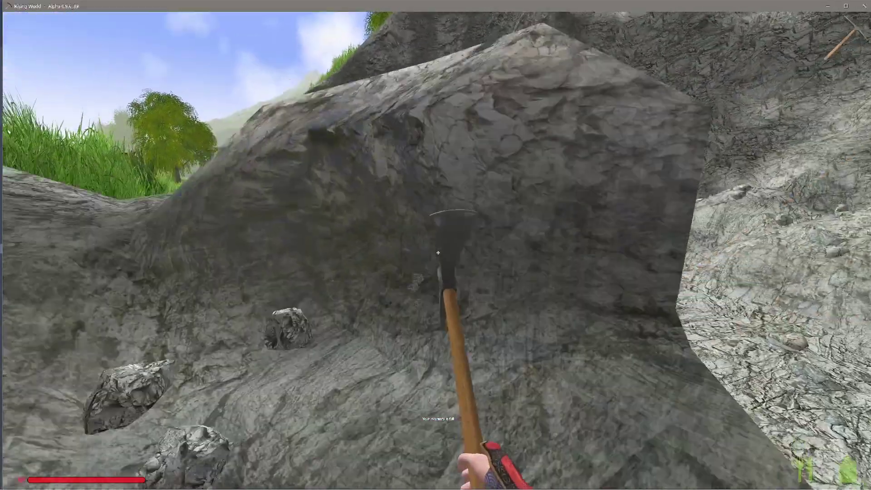
{"action": "left_click", "coordinate": [437, 252]}
{"action": "left_click", "coordinate": [438, 252]}
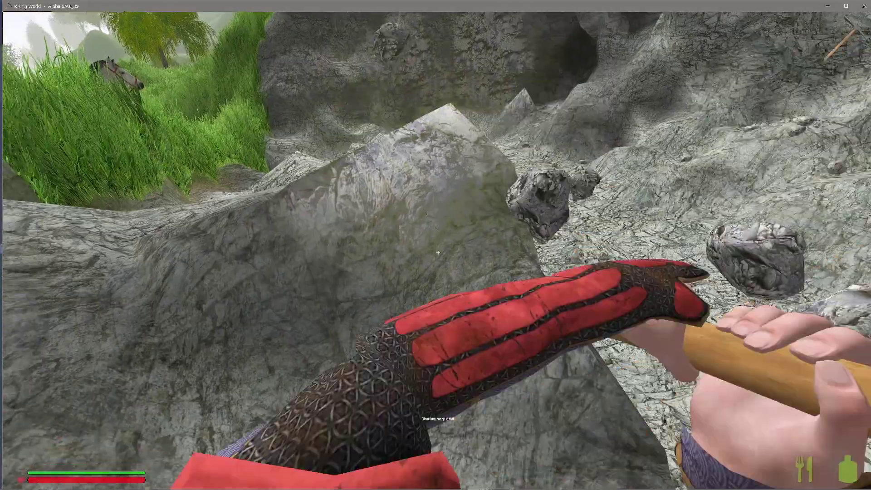
{"action": "left_click", "coordinate": [437, 252]}
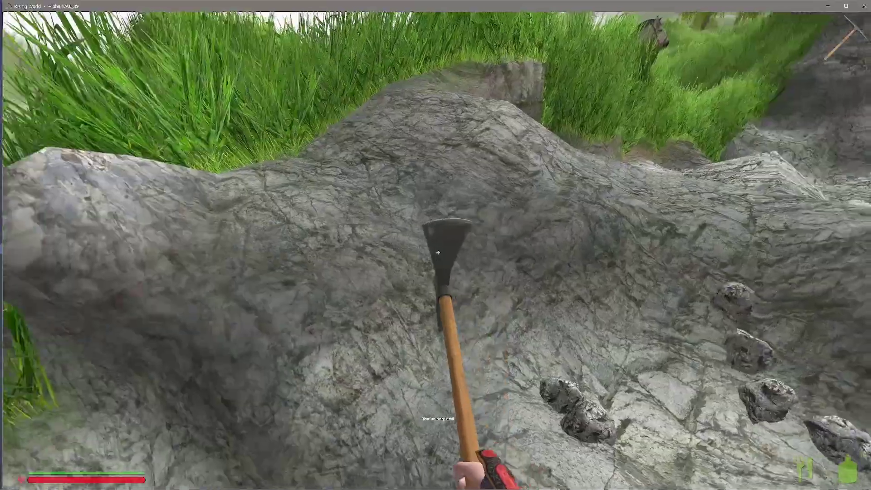
{"action": "left_click", "coordinate": [437, 252]}
{"action": "left_click", "coordinate": [437, 252]}
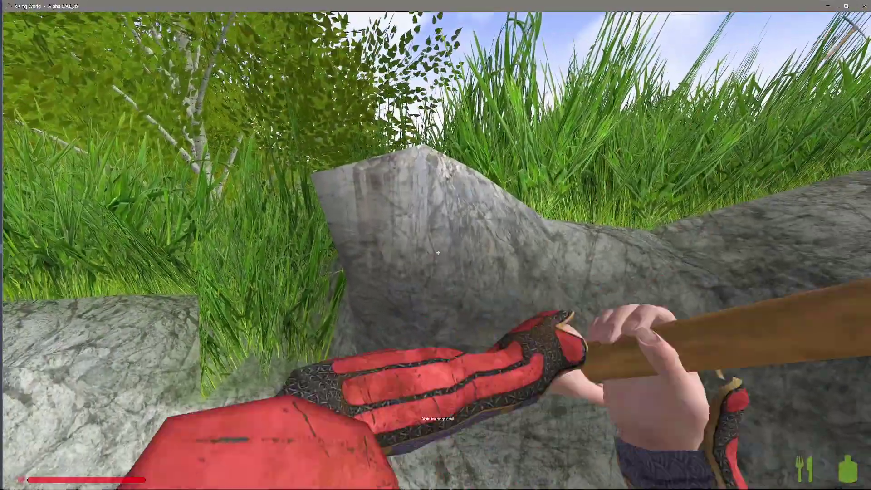
{"action": "left_click", "coordinate": [437, 253]}
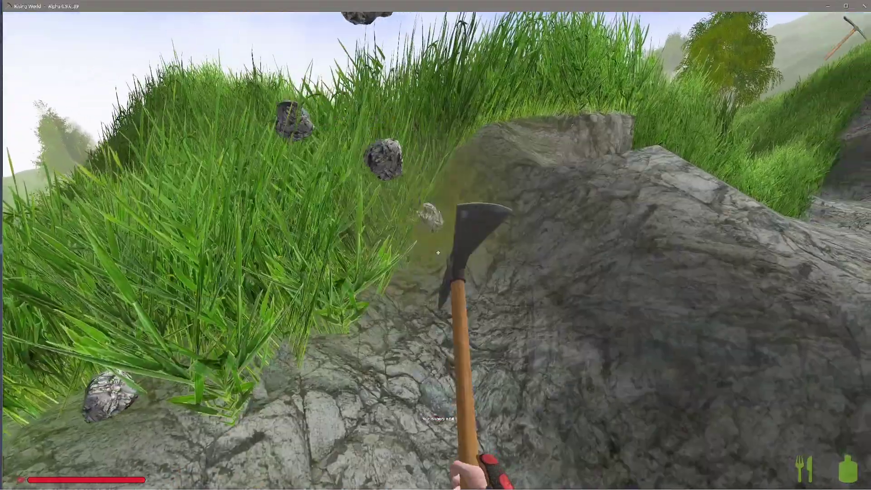
{"action": "left_click", "coordinate": [438, 252]}
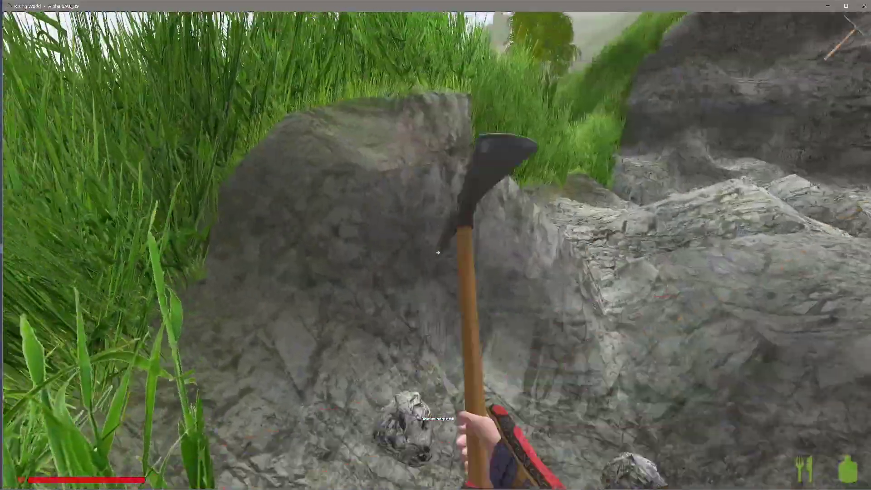
Dig deeper rounded hollows into the quarry walls, scattering stone chunks across the pit floor
{"action": "left_click", "coordinate": [437, 252]}
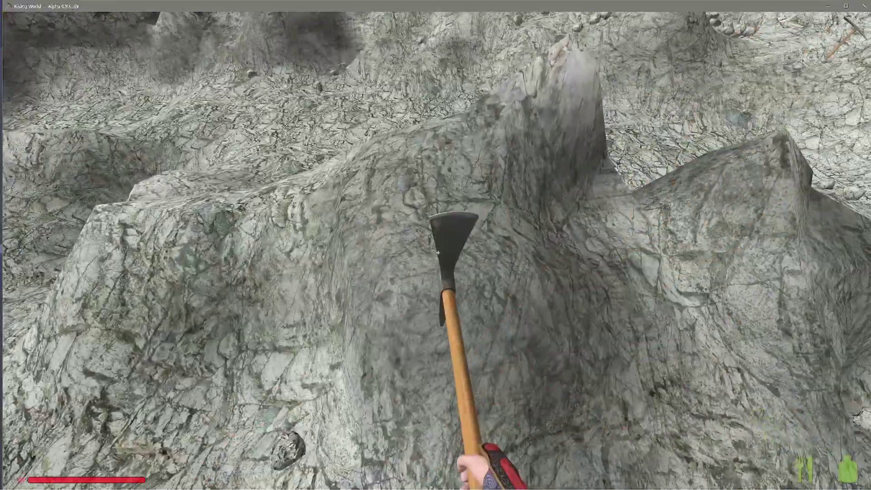
{"action": "left_click", "coordinate": [437, 252]}
{"action": "left_click", "coordinate": [437, 252]}
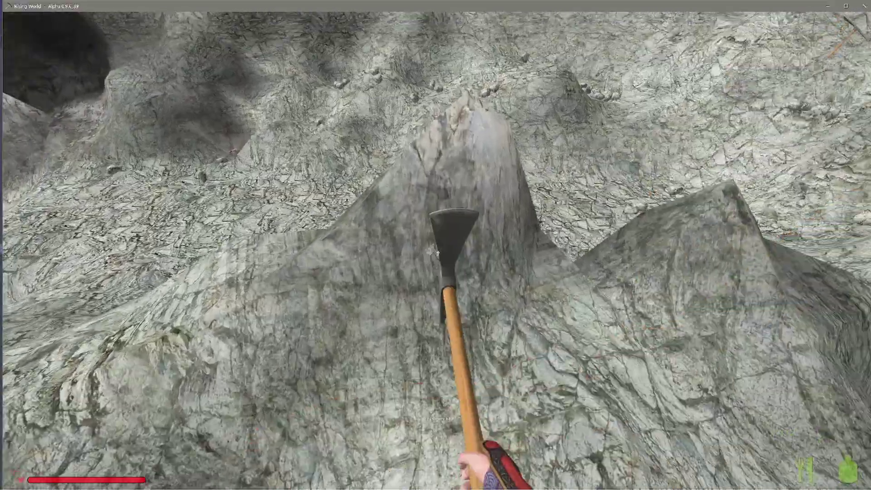
{"action": "left_click", "coordinate": [438, 252]}
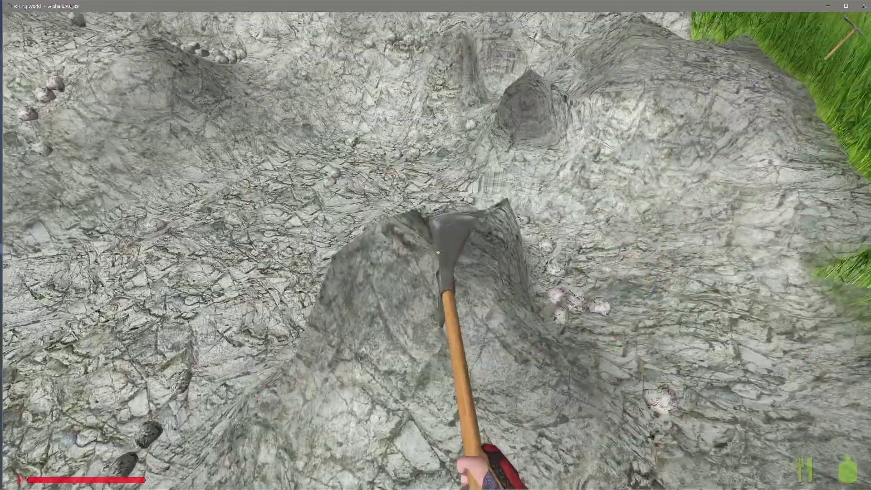
{"action": "left_click", "coordinate": [437, 252]}
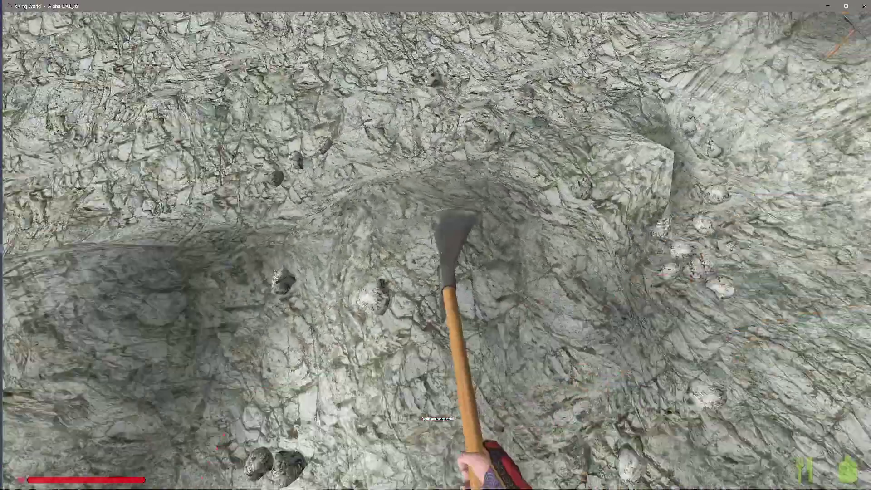
{"action": "left_click", "coordinate": [437, 253]}
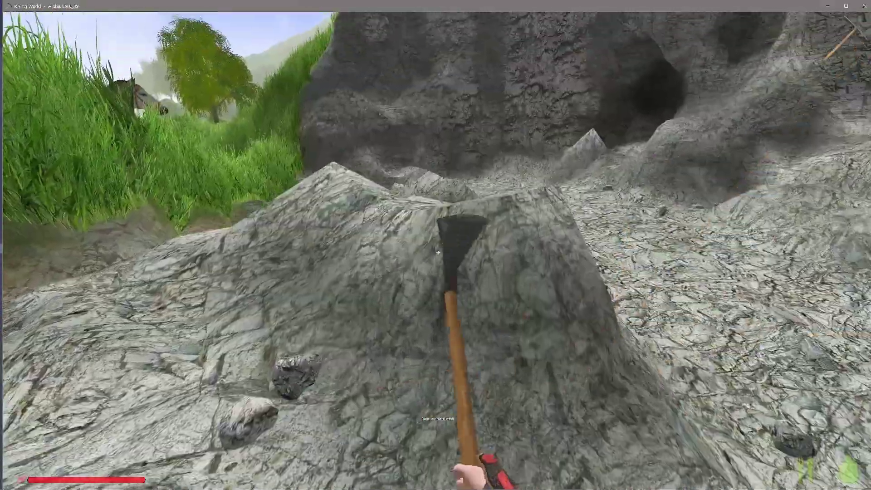
{"action": "left_click", "coordinate": [438, 252]}
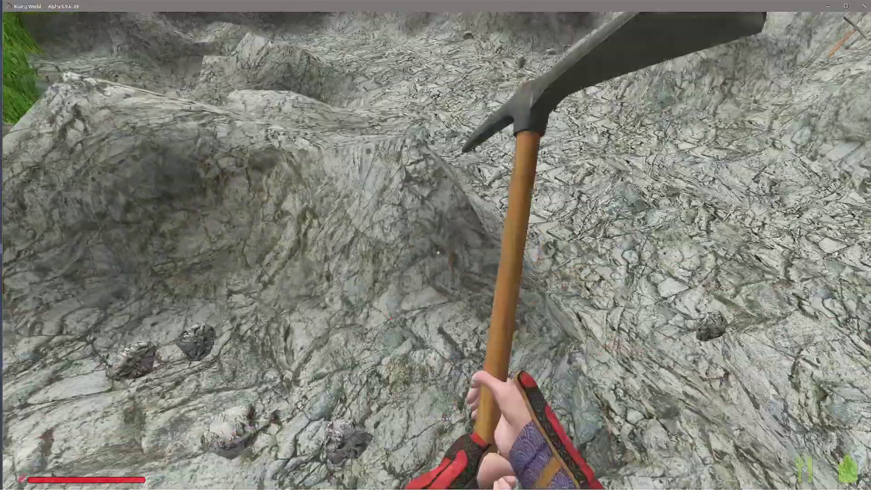
{"action": "left_click", "coordinate": [437, 253]}
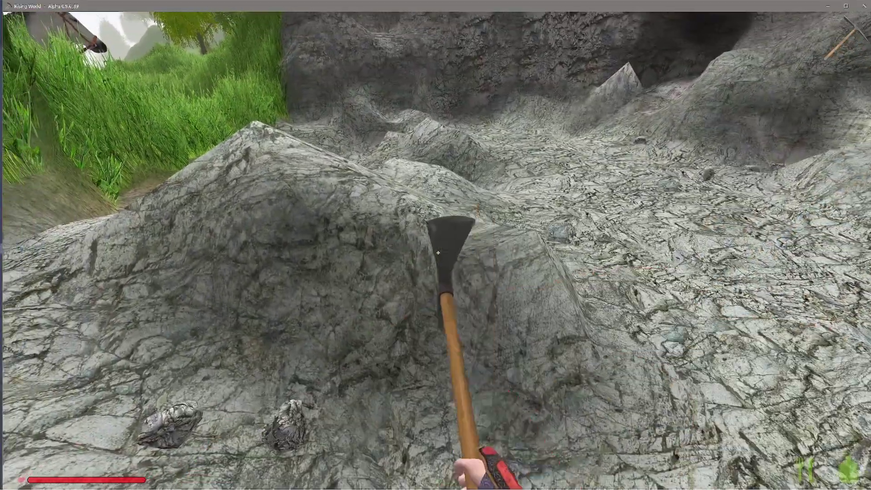
{"action": "left_click", "coordinate": [438, 253]}
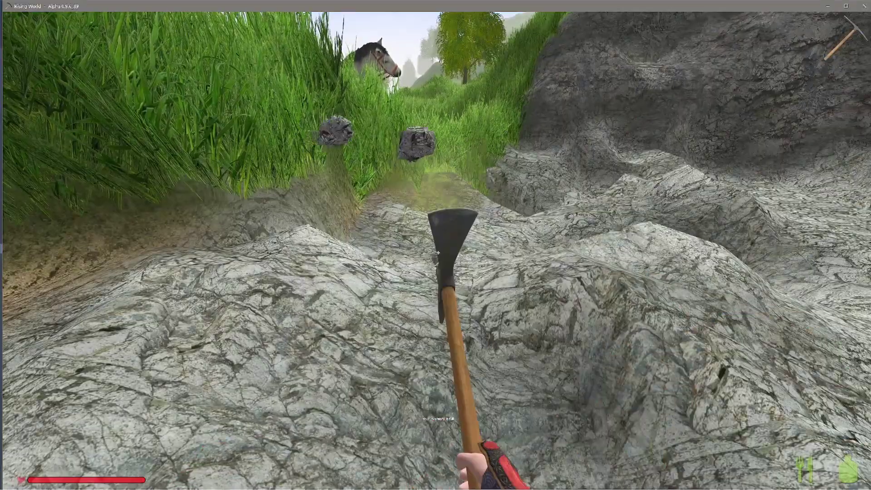
{"action": "left_click", "coordinate": [437, 252]}
{"action": "left_click", "coordinate": [437, 253]}
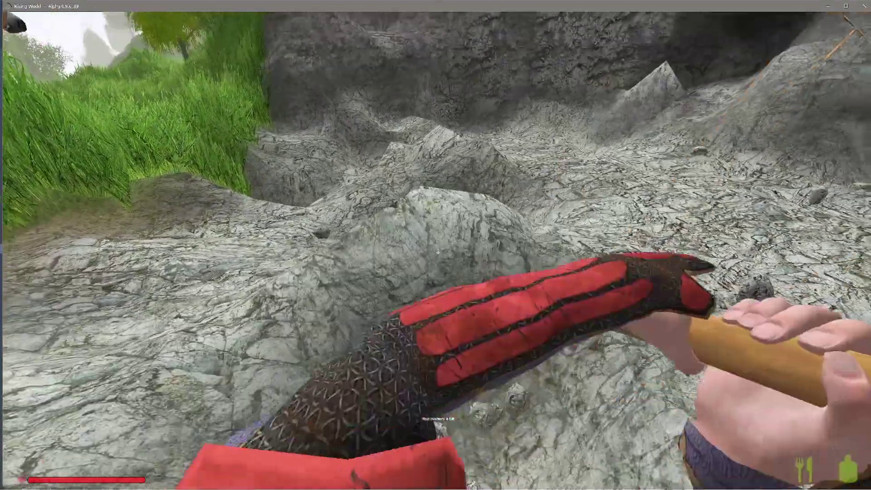
{"action": "left_click", "coordinate": [438, 253]}
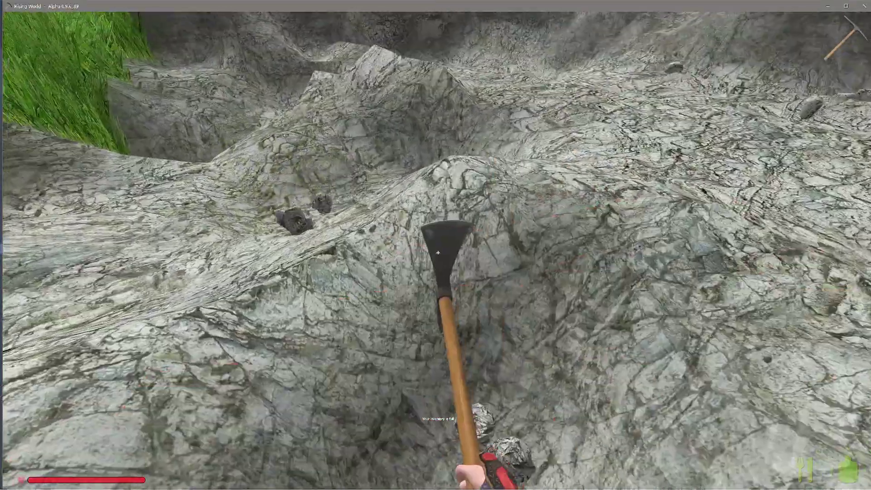
{"action": "left_click", "coordinate": [437, 253]}
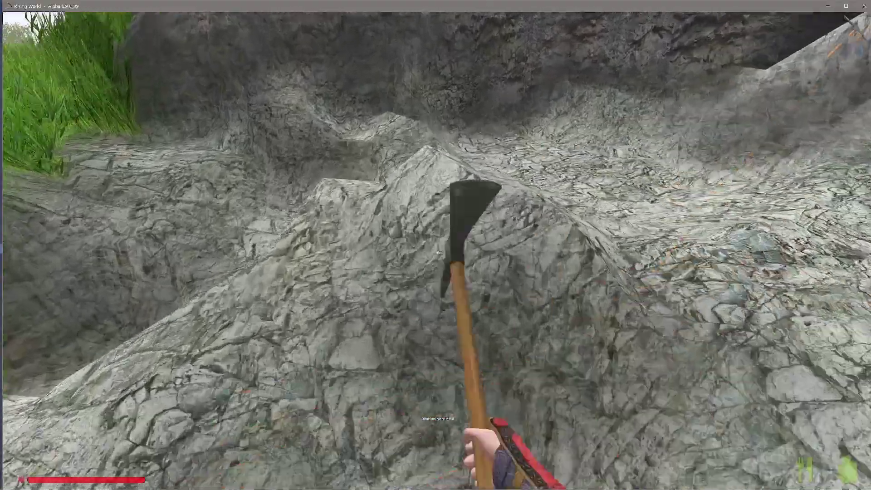
{"action": "left_click", "coordinate": [438, 253]}
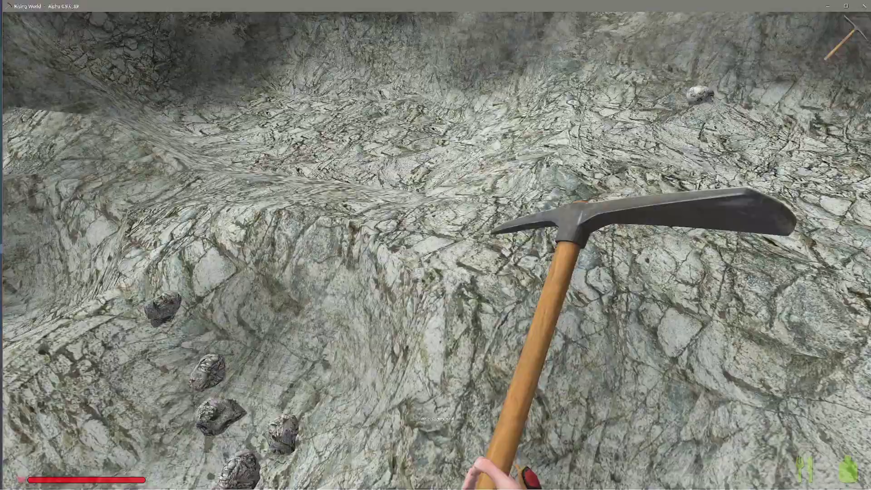
{"action": "left_click", "coordinate": [438, 252]}
{"action": "left_click", "coordinate": [437, 253]}
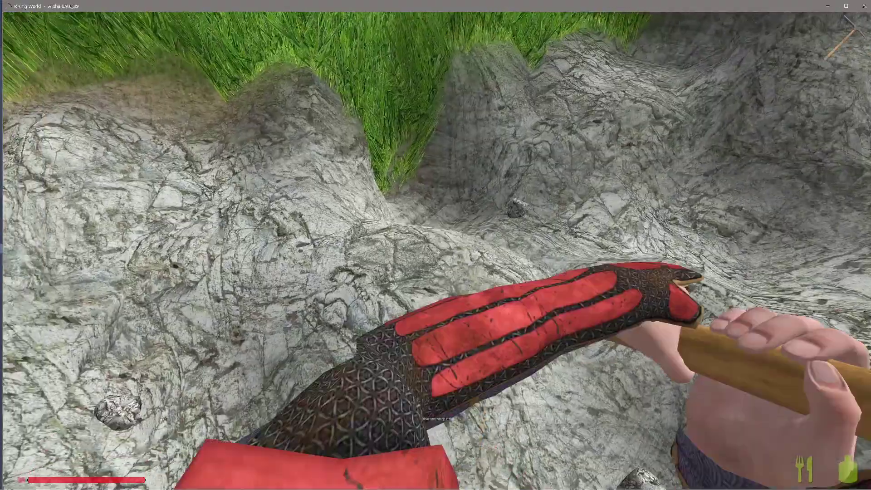
{"action": "left_click", "coordinate": [437, 253]}
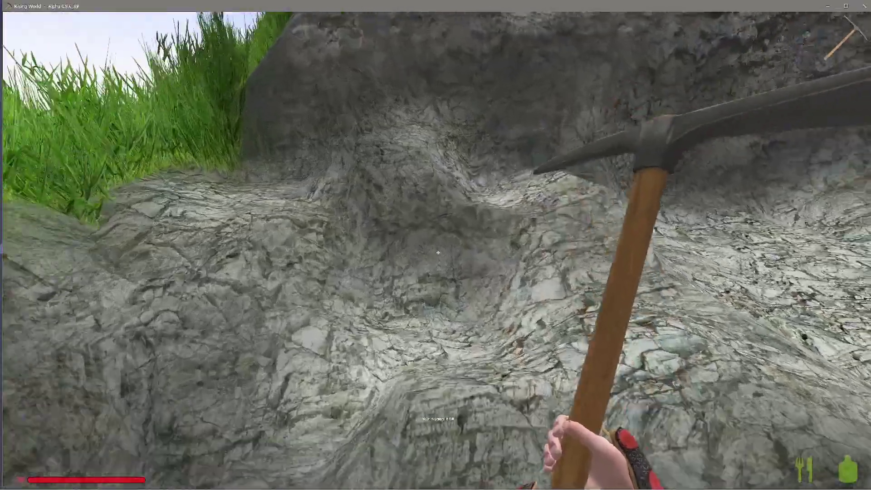
{"action": "left_click", "coordinate": [437, 253]}
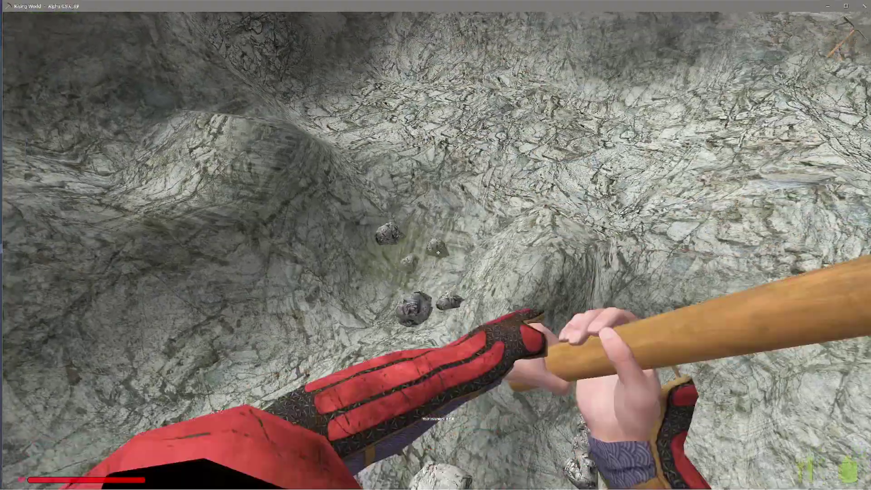
{"action": "left_click", "coordinate": [437, 252]}
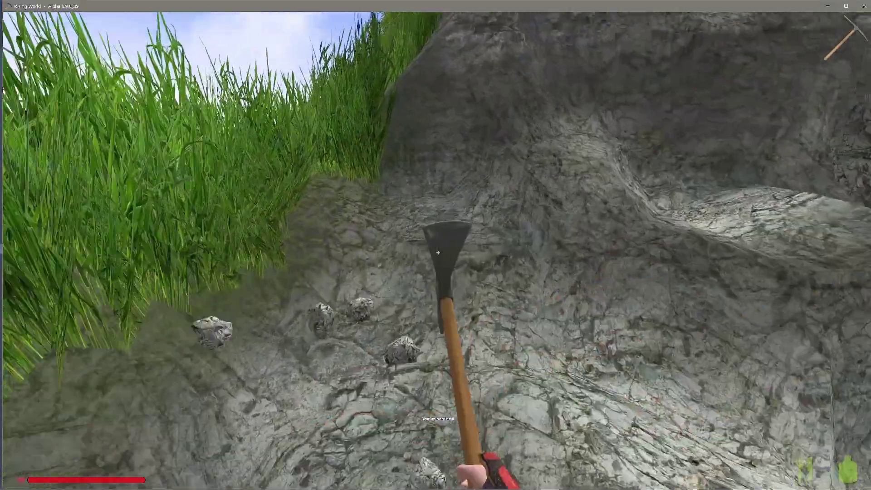
{"action": "left_click", "coordinate": [438, 253]}
{"action": "left_click", "coordinate": [438, 253]}
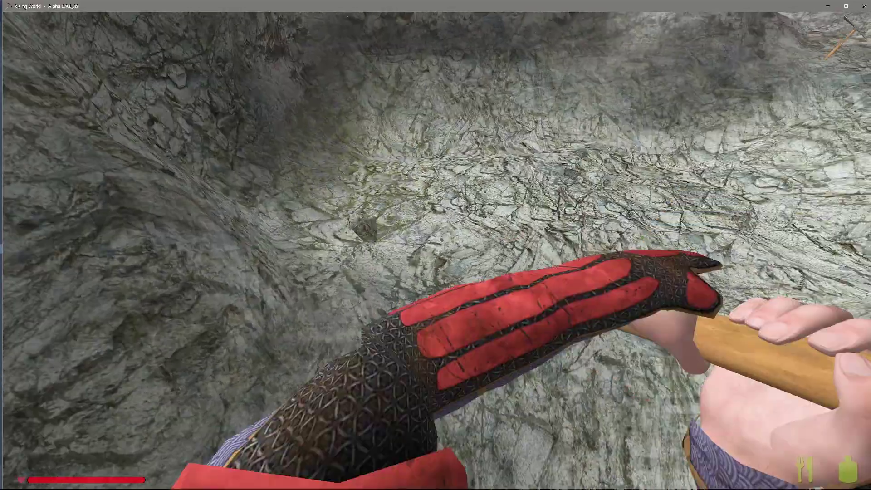
{"action": "left_click", "coordinate": [437, 253]}
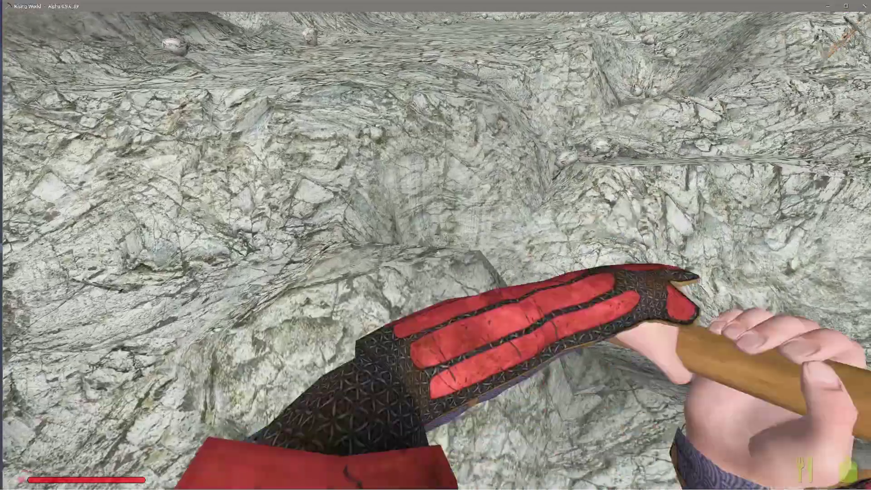
{"action": "left_click", "coordinate": [436, 245]}
{"action": "left_click", "coordinate": [435, 244]}
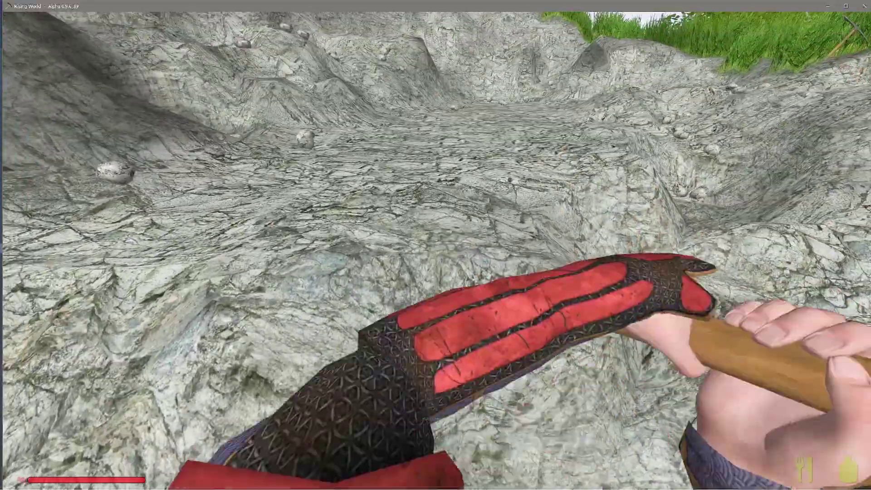
{"action": "left_click", "coordinate": [438, 252]}
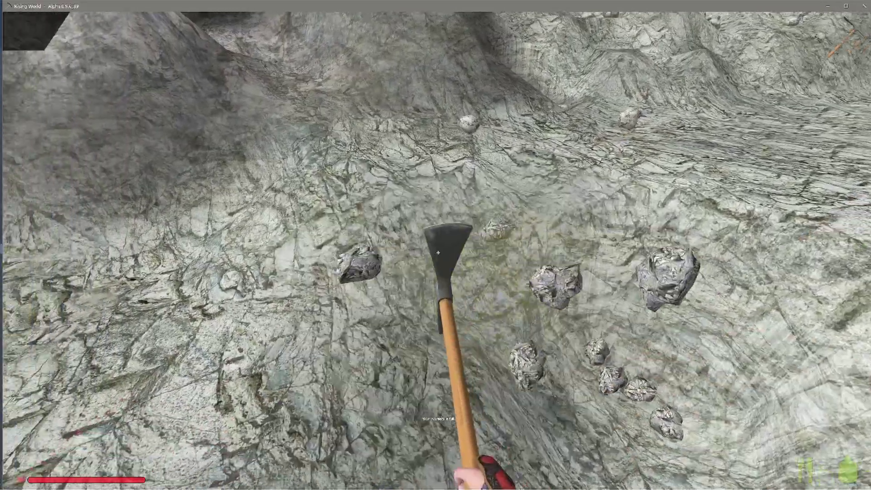
{"action": "left_click", "coordinate": [438, 252]}
{"action": "left_click", "coordinate": [437, 253]}
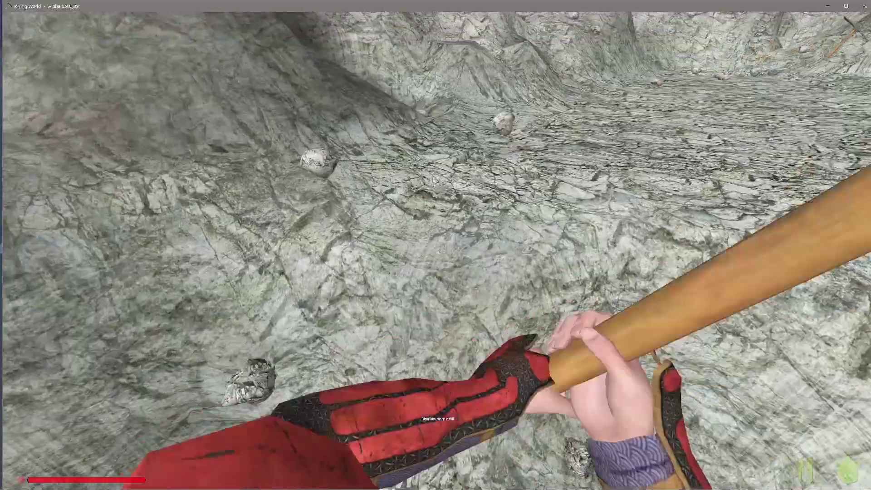
{"action": "left_click", "coordinate": [437, 252]}
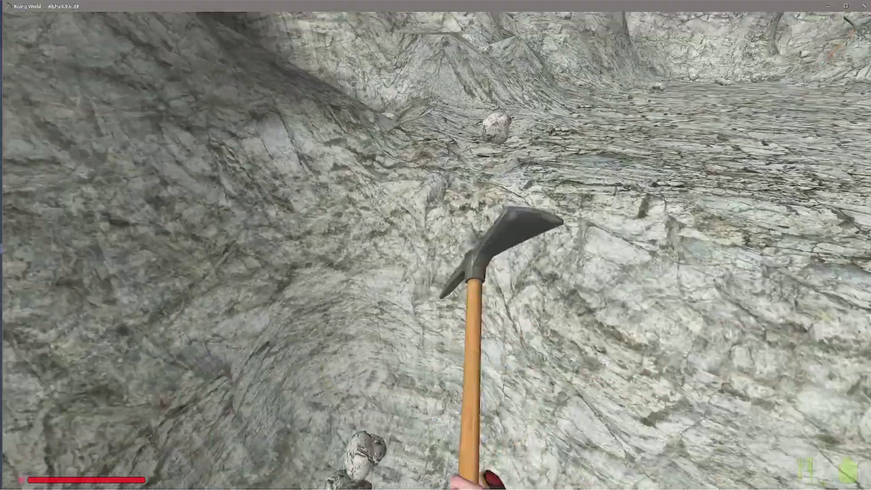
{"action": "left_click", "coordinate": [437, 253]}
{"action": "left_click", "coordinate": [438, 253]}
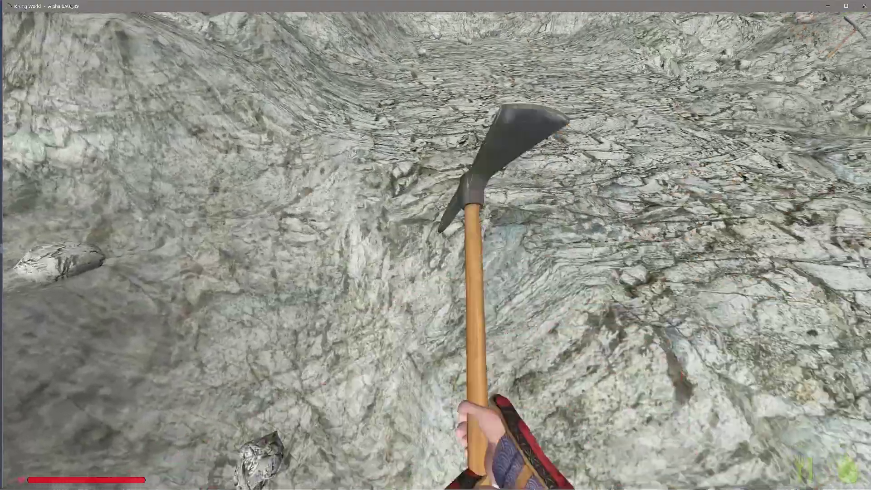
{"action": "left_click", "coordinate": [437, 252]}
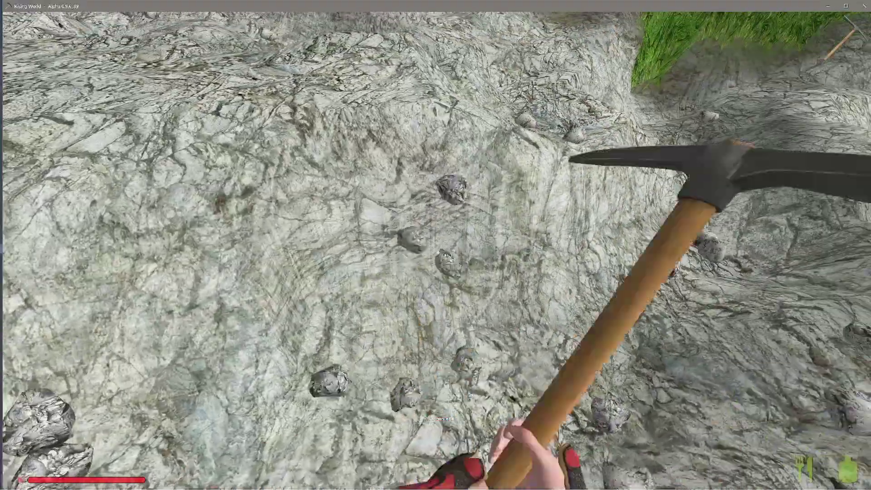
{"action": "left_click", "coordinate": [437, 252]}
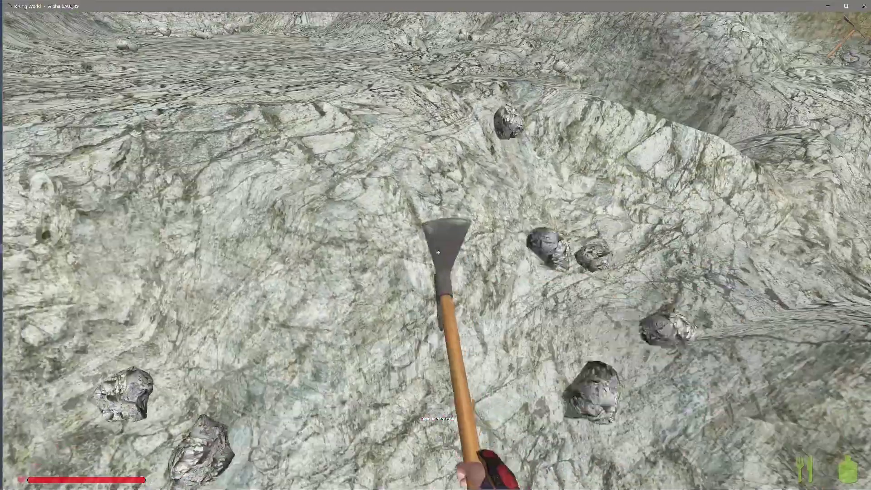
{"action": "left_click", "coordinate": [437, 252]}
{"action": "left_click", "coordinate": [435, 245]}
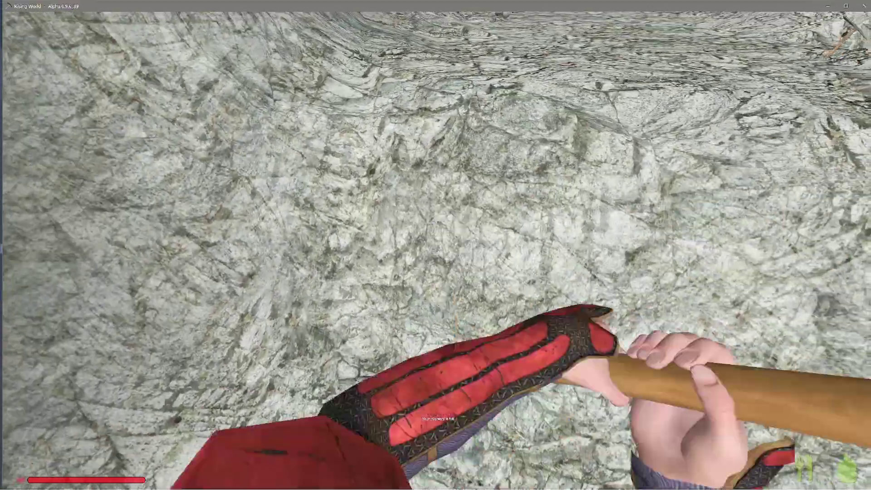
{"action": "left_click", "coordinate": [436, 245]}
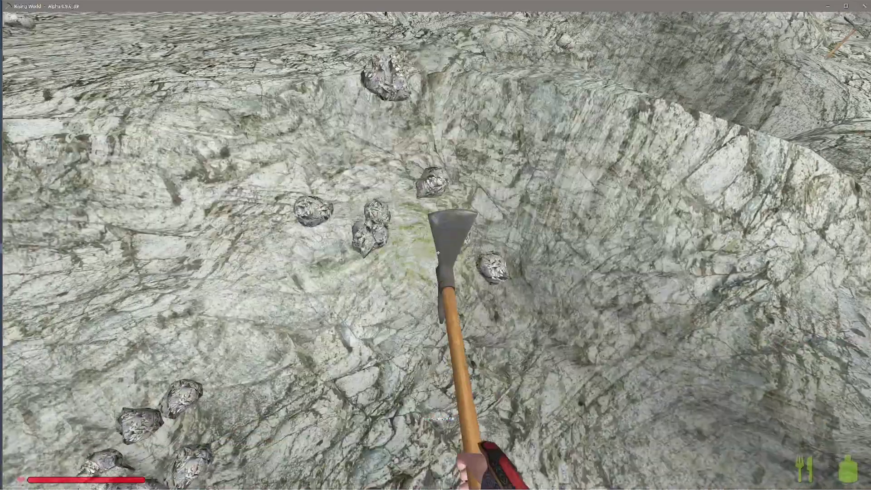
{"action": "left_click", "coordinate": [436, 245]}
{"action": "left_click", "coordinate": [438, 252]}
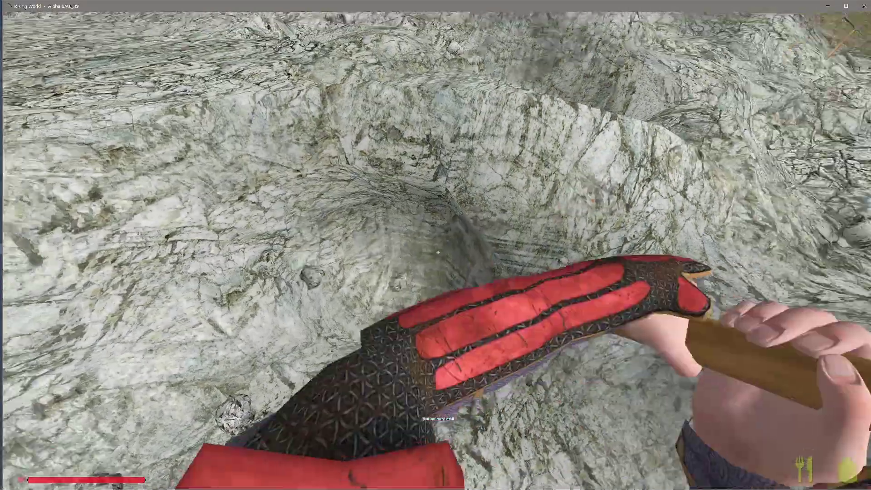
{"action": "left_click", "coordinate": [437, 252]}
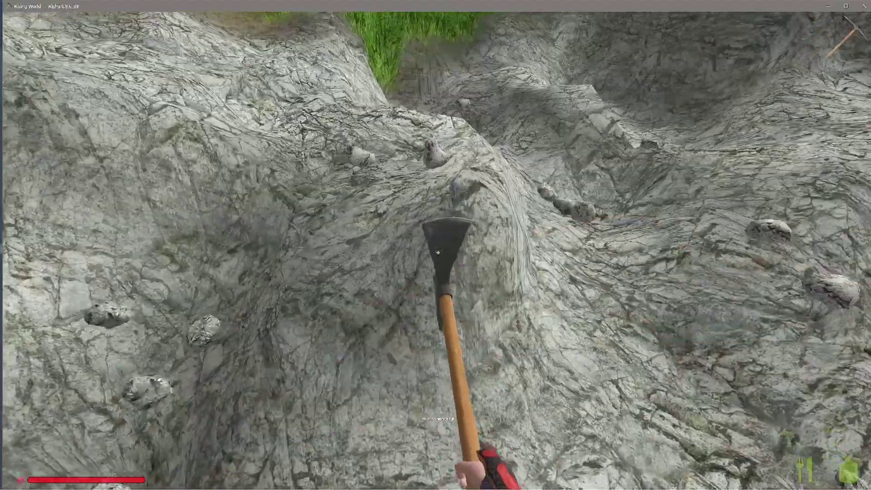
Mine several patches of the pit walls, leaving loose stone chunks clustered along the floor
{"action": "left_click", "coordinate": [437, 252]}
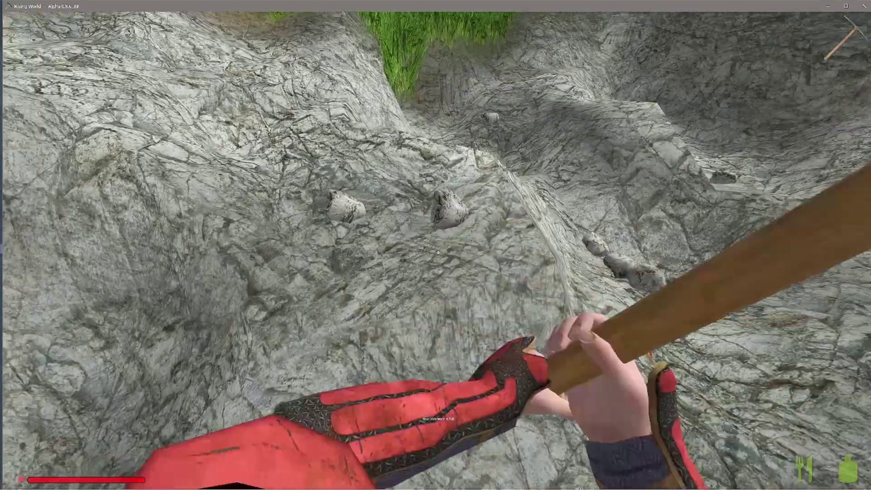
{"action": "left_click", "coordinate": [437, 253]}
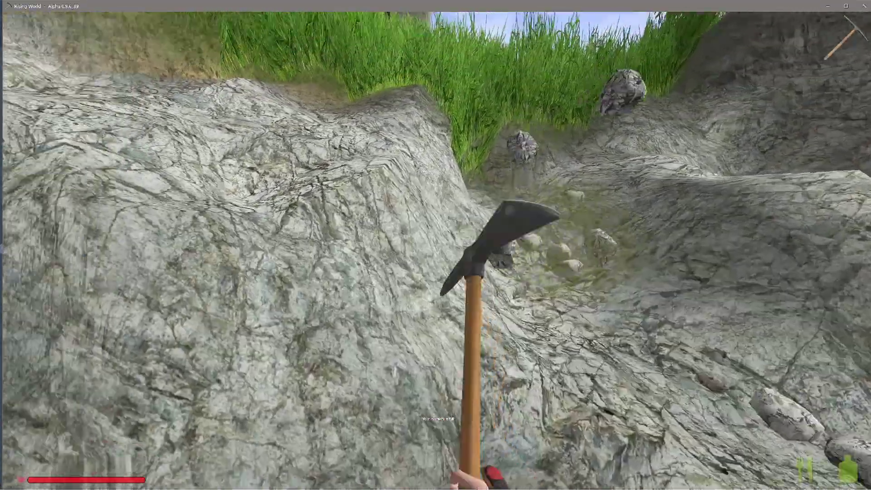
{"action": "left_click", "coordinate": [437, 253]}
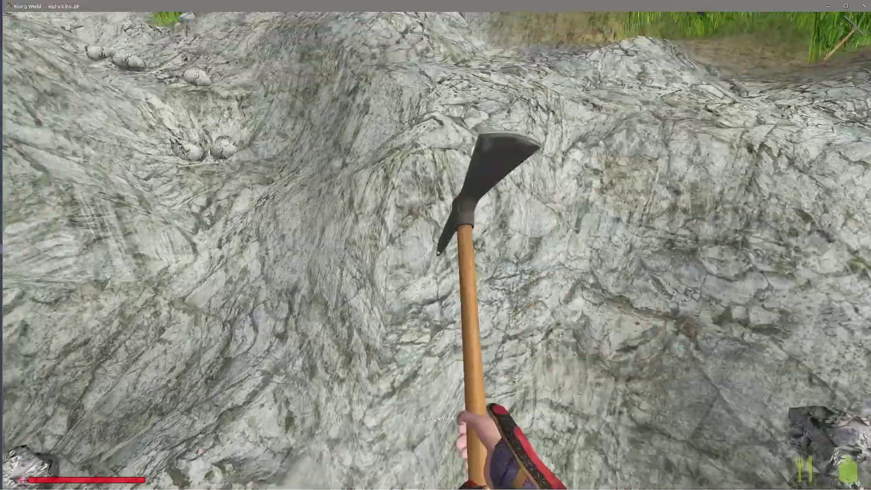
{"action": "left_click", "coordinate": [437, 253]}
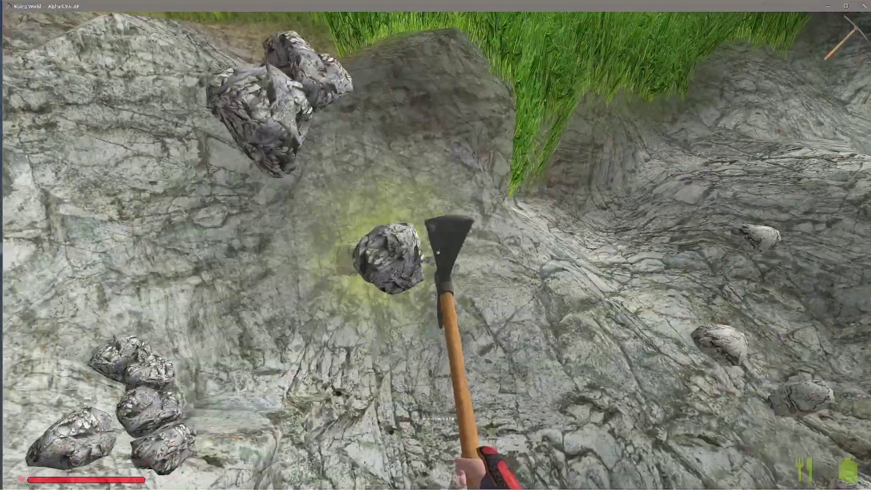
{"action": "left_click", "coordinate": [438, 253]}
{"action": "left_click", "coordinate": [437, 253]}
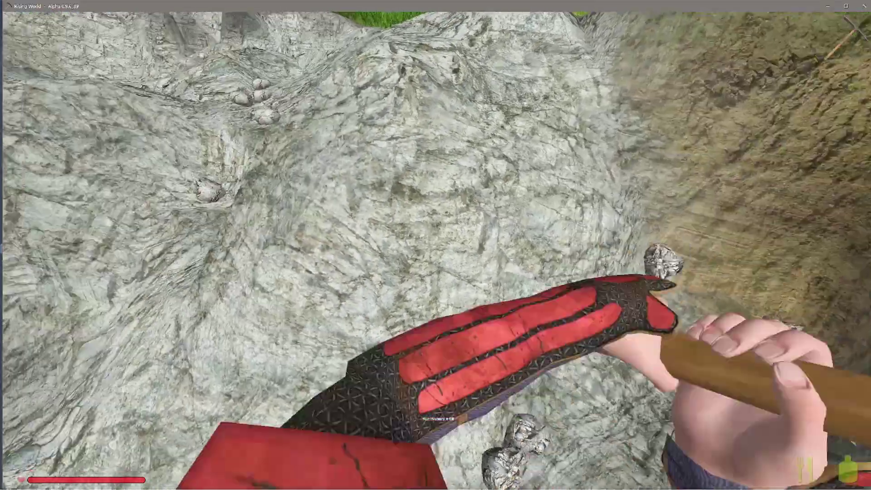
{"action": "left_click", "coordinate": [438, 253]}
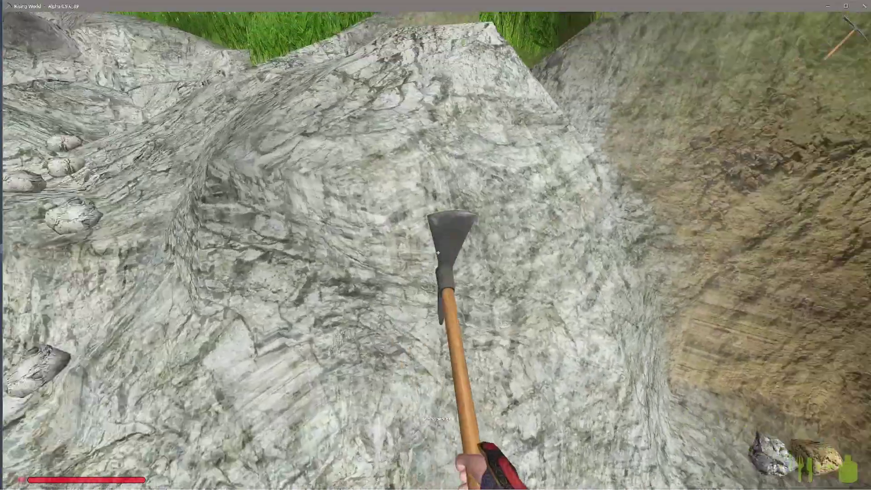
{"action": "left_click", "coordinate": [437, 252]}
{"action": "left_click", "coordinate": [438, 252]}
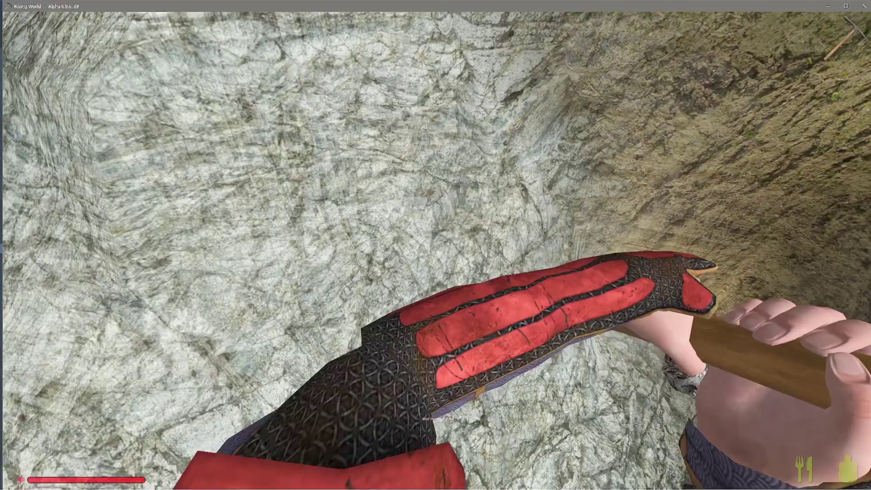
{"action": "left_click", "coordinate": [437, 252]}
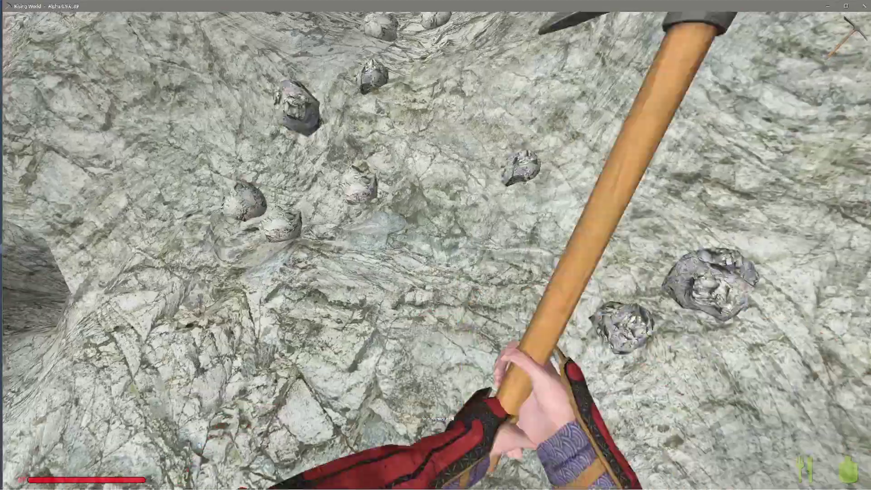
{"action": "left_click", "coordinate": [438, 252]}
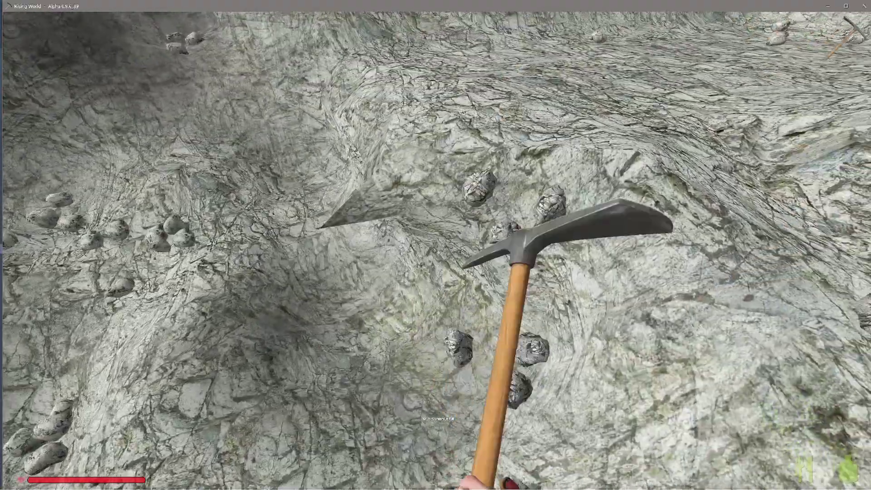
{"action": "left_click", "coordinate": [437, 252]}
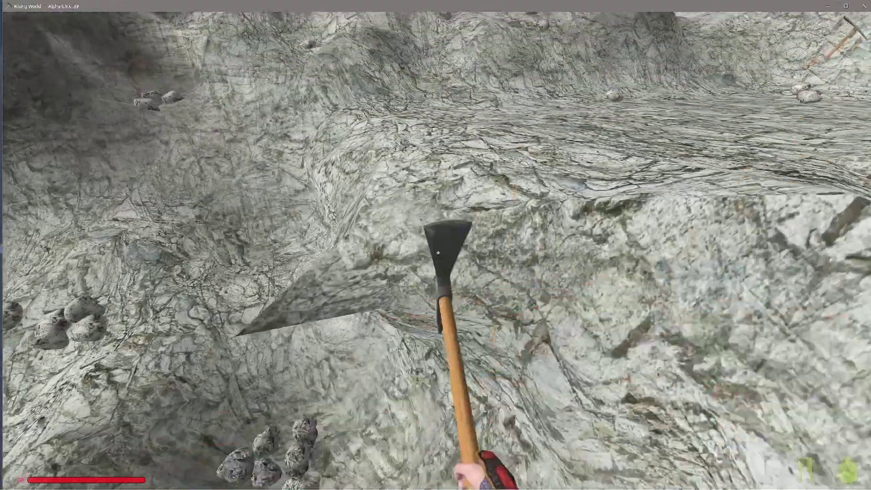
{"action": "left_click", "coordinate": [437, 252]}
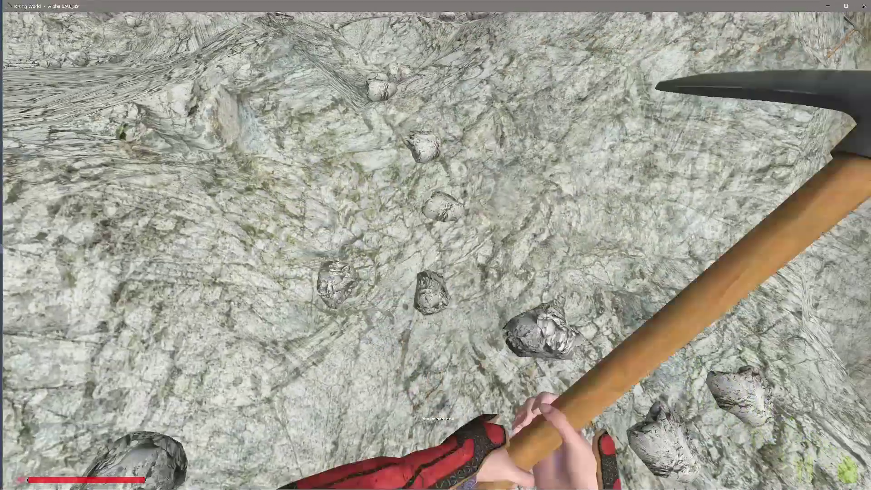
{"action": "left_click", "coordinate": [436, 245]}
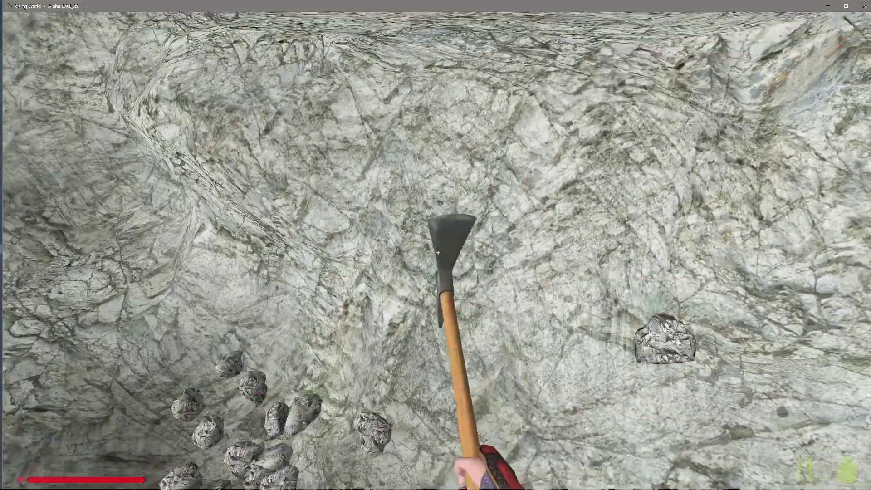
{"action": "left_click", "coordinate": [437, 252]}
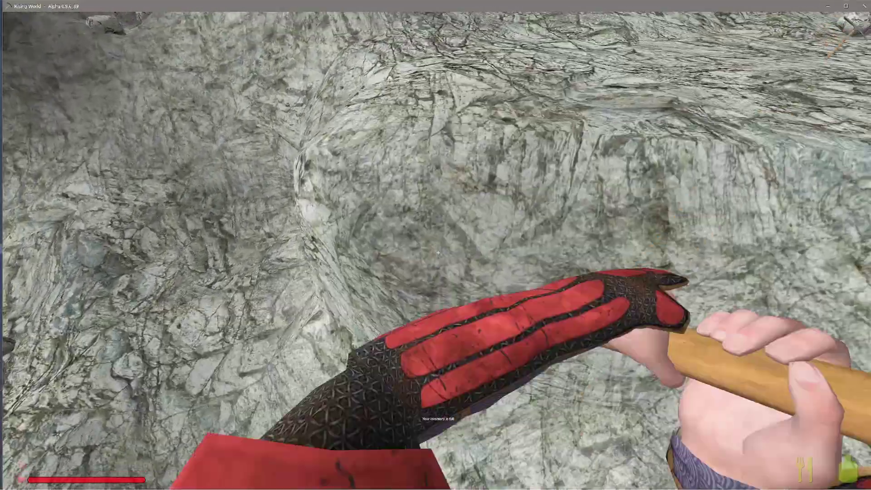
{"action": "left_click", "coordinate": [437, 253]}
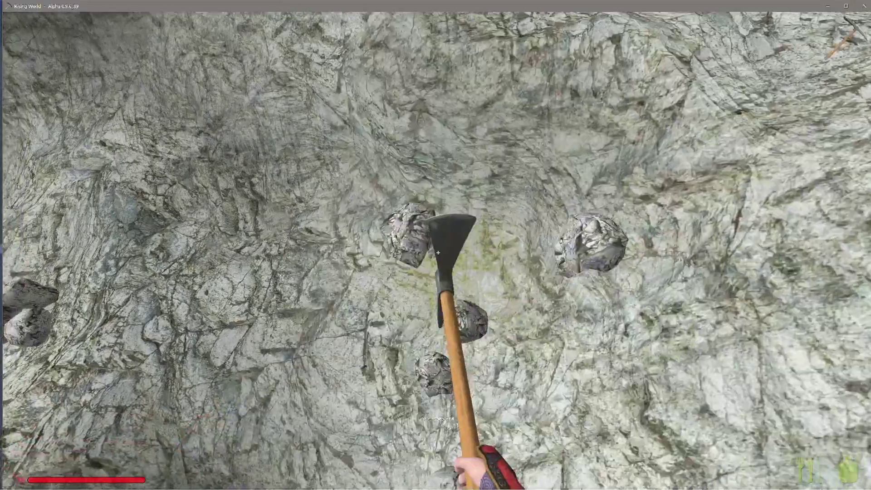
{"action": "left_click", "coordinate": [438, 253]}
{"action": "left_click", "coordinate": [437, 253]}
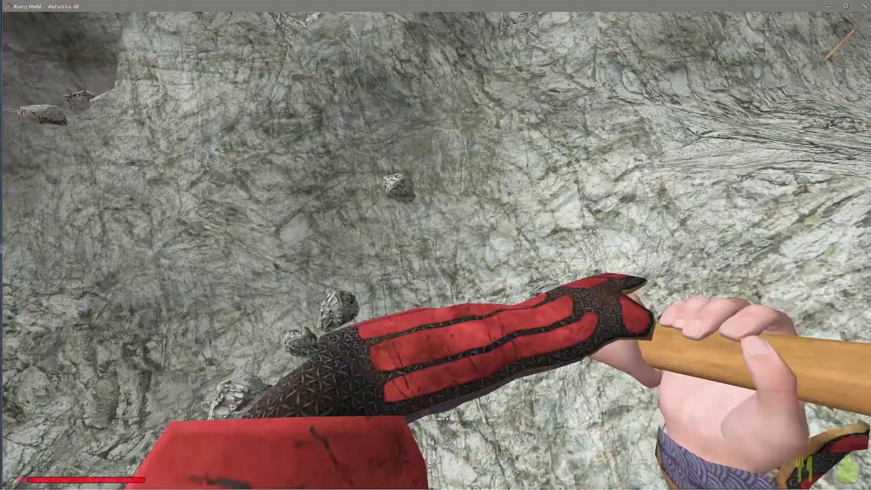
{"action": "left_click", "coordinate": [437, 252]}
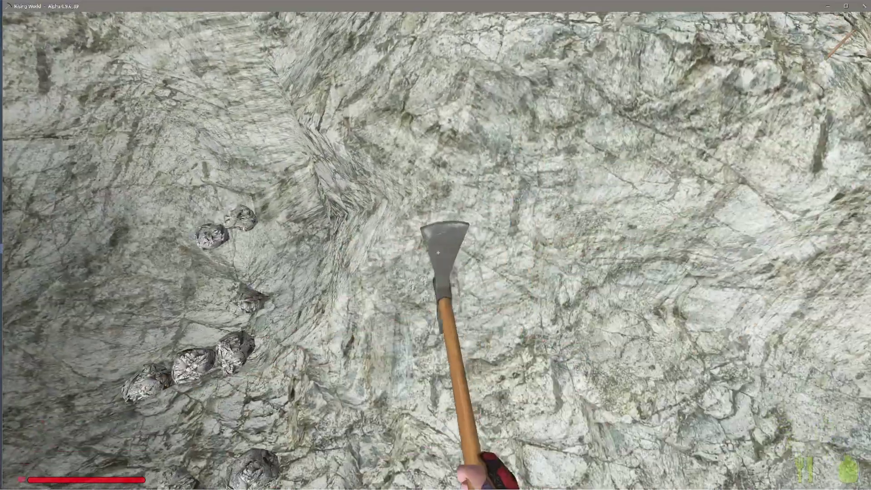
Strike the quarry walls and floor rocks repeatedly, breaking off more stone chunks
{"action": "left_click", "coordinate": [437, 252]}
{"action": "left_click", "coordinate": [438, 253]}
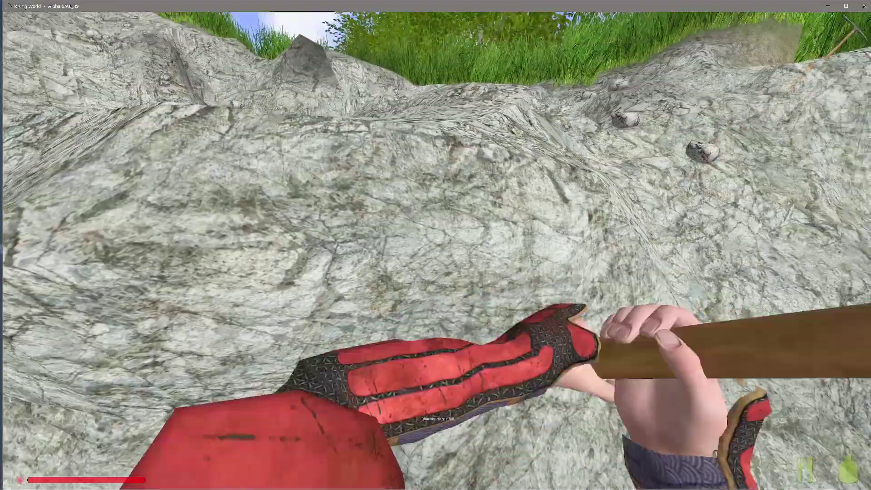
{"action": "left_click", "coordinate": [438, 252]}
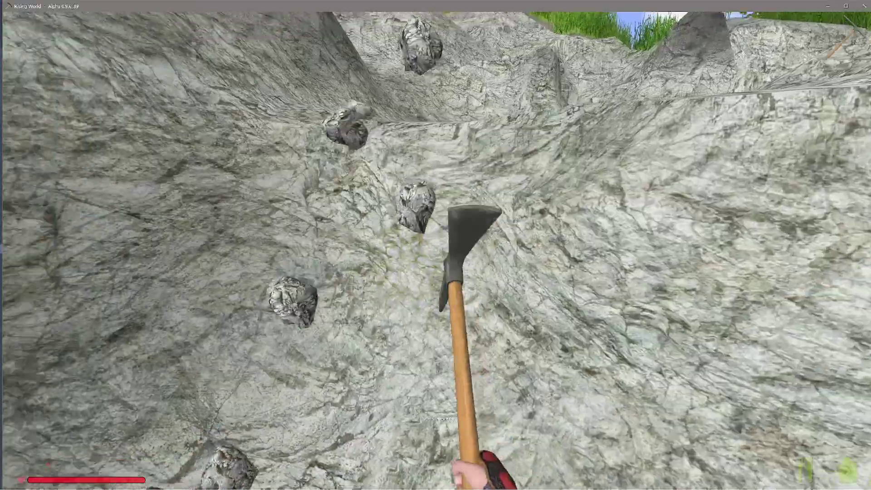
{"action": "left_click", "coordinate": [438, 252]}
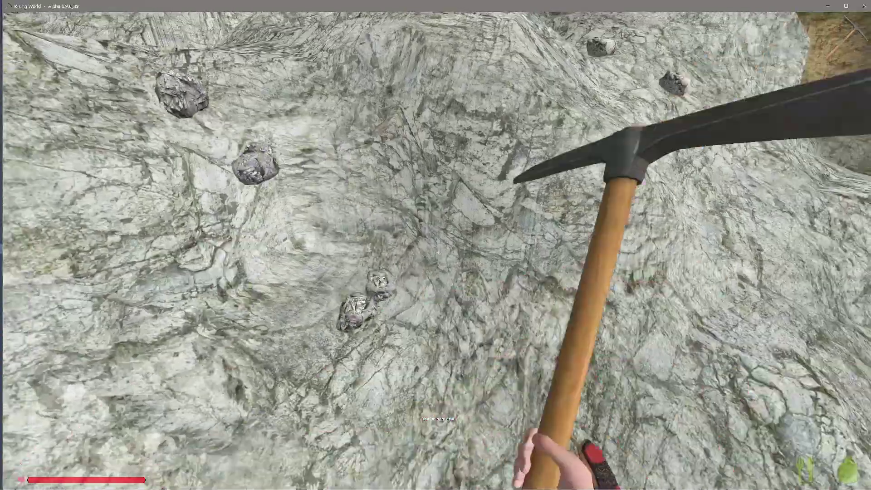
{"action": "left_click", "coordinate": [436, 245]}
{"action": "left_click", "coordinate": [436, 246]}
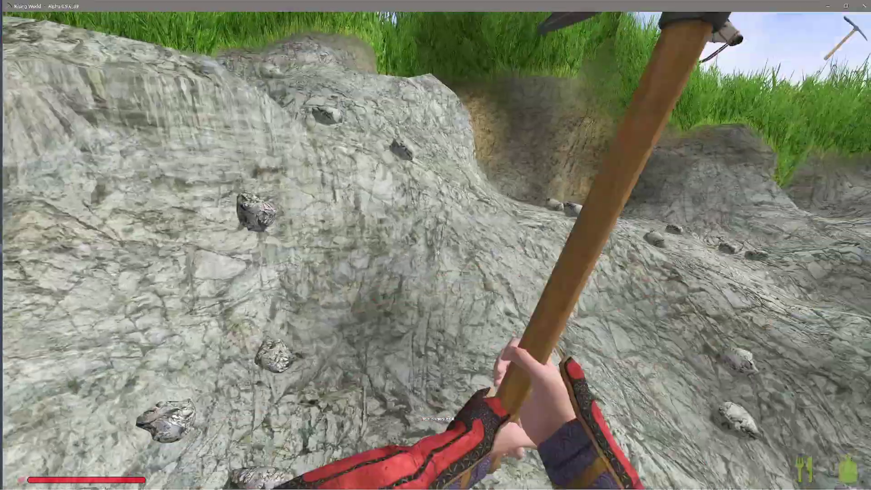
{"action": "left_click", "coordinate": [437, 253]}
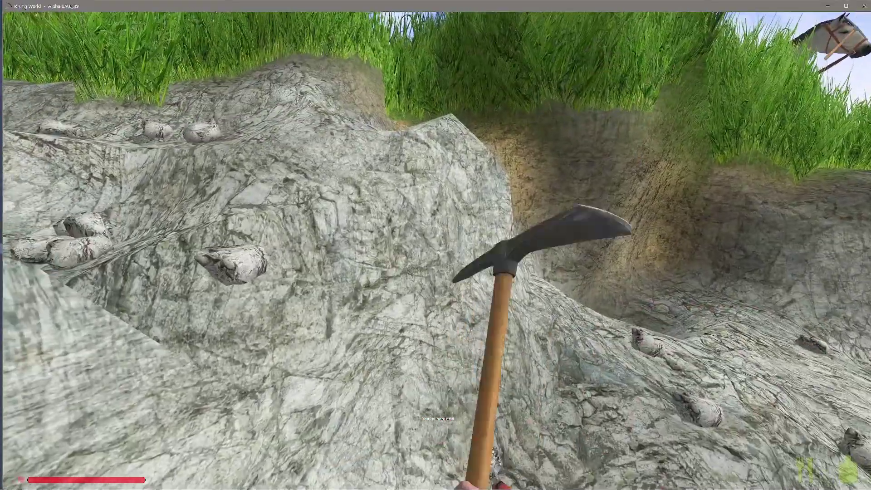
{"action": "left_click", "coordinate": [438, 253]}
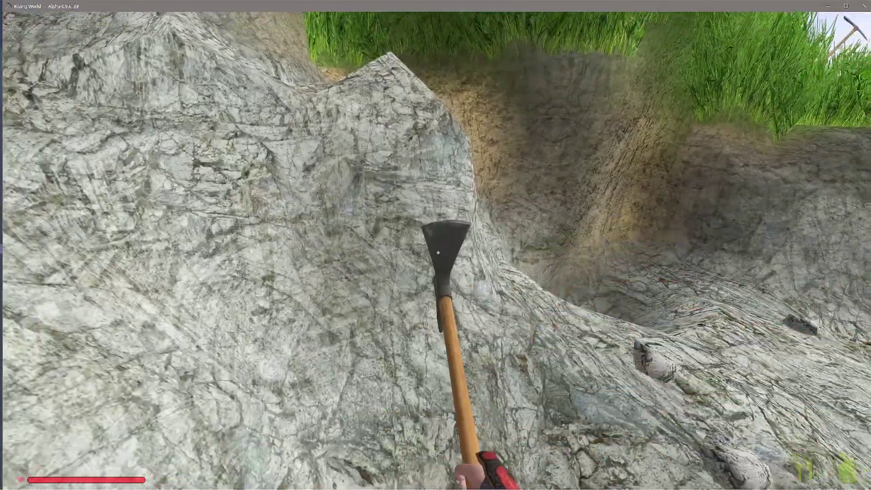
{"action": "left_click", "coordinate": [438, 252]}
{"action": "left_click", "coordinate": [437, 253]}
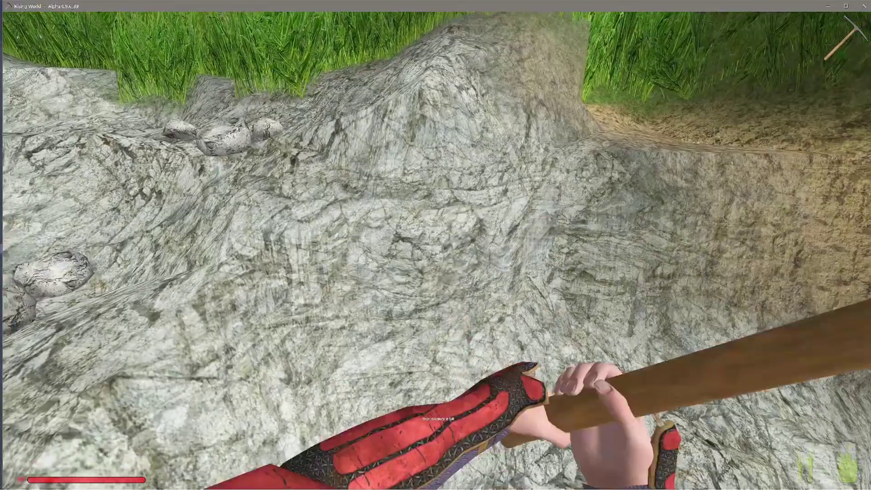
{"action": "left_click", "coordinate": [437, 252]}
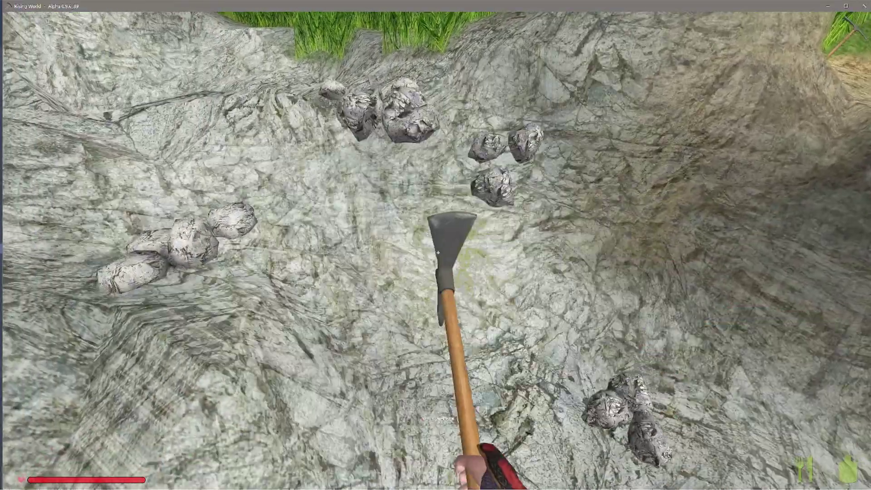
{"action": "left_click", "coordinate": [437, 252]}
{"action": "left_click", "coordinate": [438, 253]}
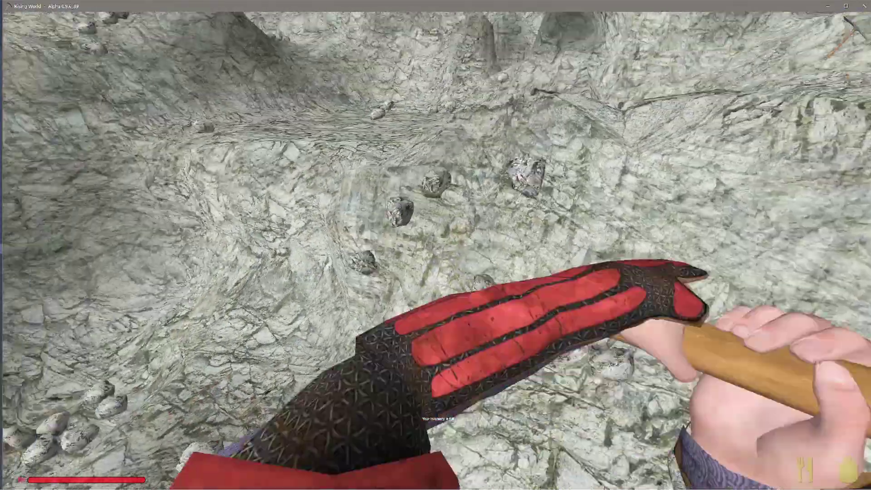
{"action": "left_click", "coordinate": [437, 253]}
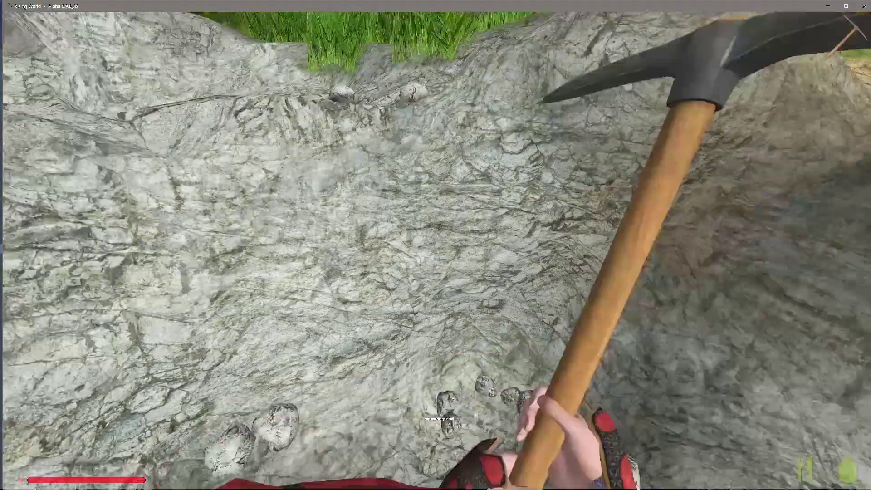
{"action": "left_click", "coordinate": [438, 253]}
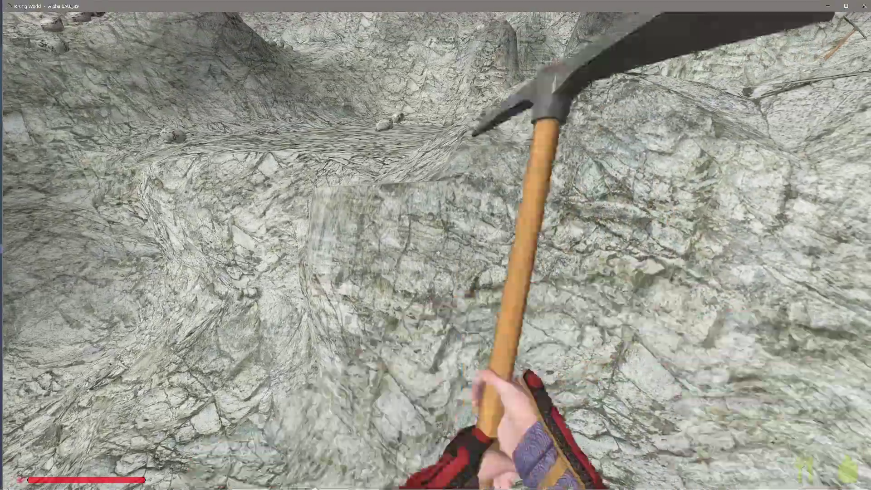
{"action": "left_click", "coordinate": [438, 253]}
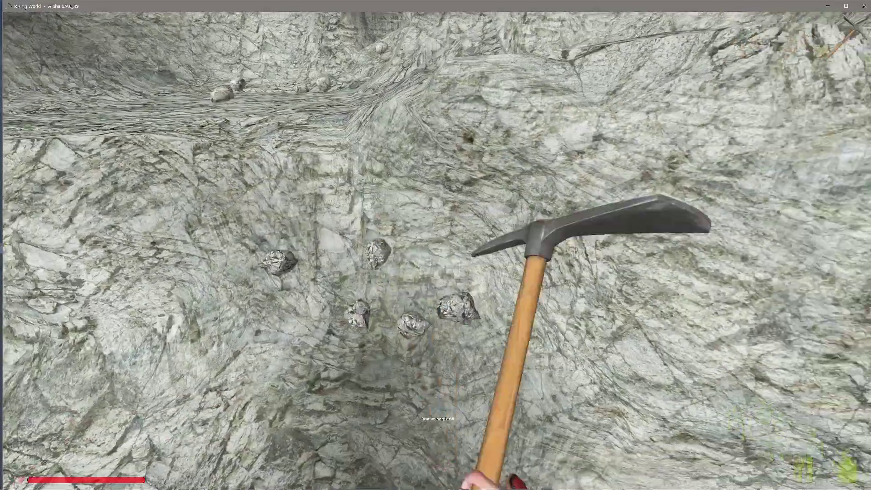
{"action": "left_click", "coordinate": [437, 252]}
{"action": "left_click", "coordinate": [437, 252]}
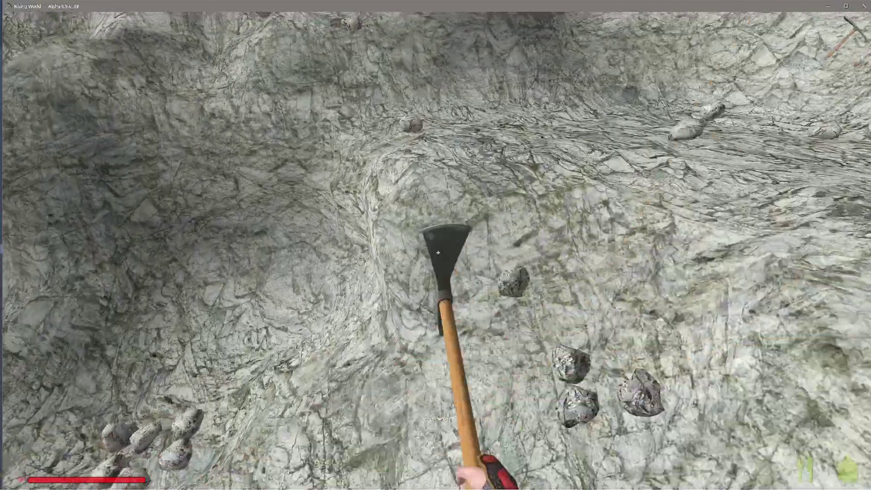
{"action": "left_click", "coordinate": [438, 253]}
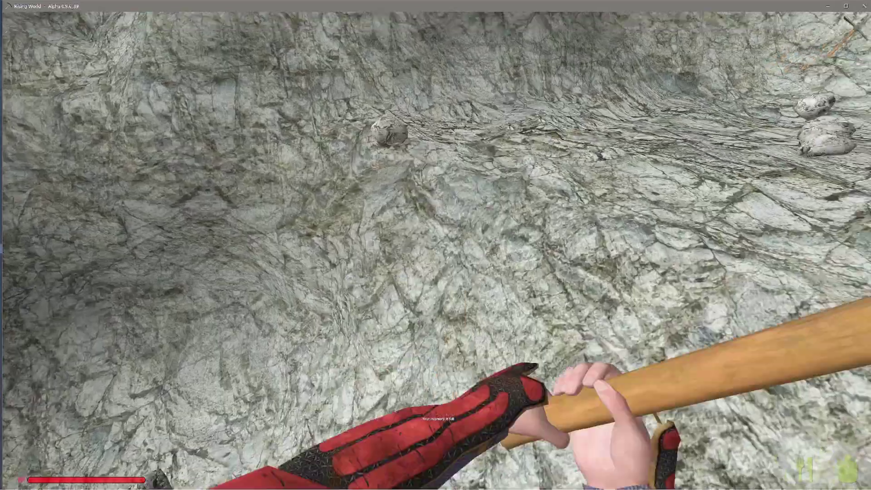
{"action": "left_click", "coordinate": [438, 253]}
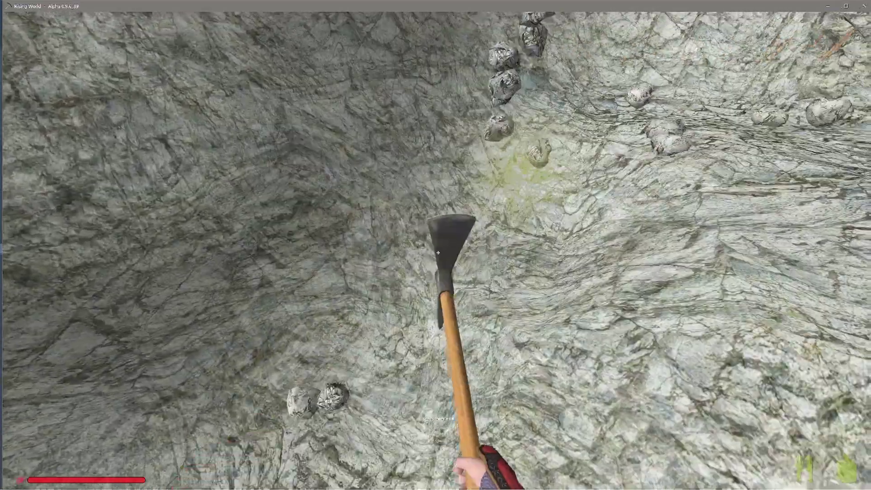
{"action": "left_click", "coordinate": [438, 252]}
{"action": "left_click", "coordinate": [437, 252]}
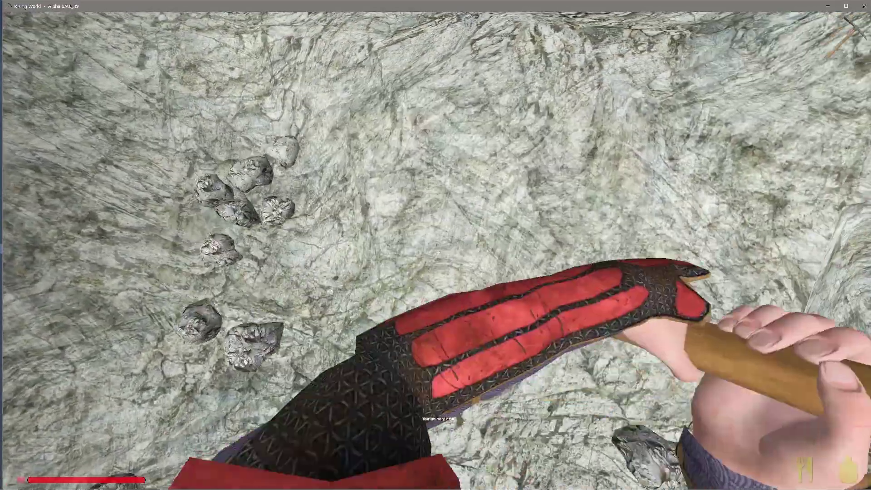
{"action": "left_click", "coordinate": [437, 252]}
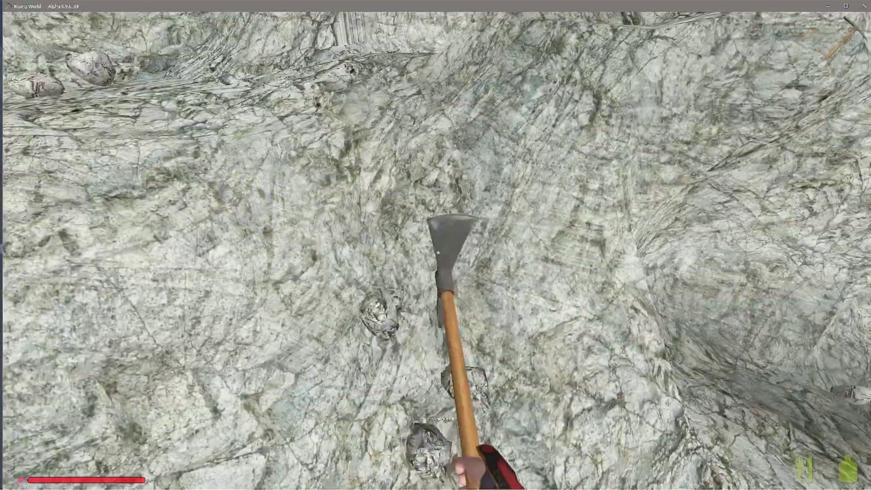
{"action": "left_click", "coordinate": [437, 253]}
{"action": "left_click", "coordinate": [437, 253]}
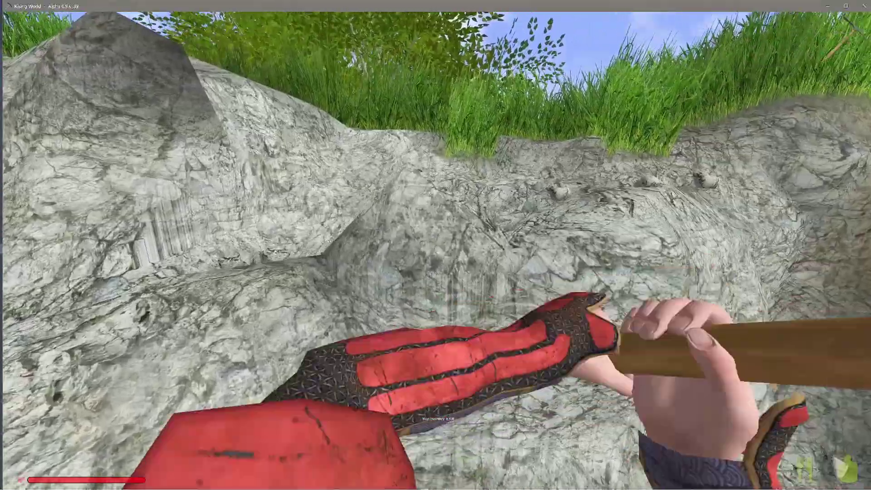
{"action": "left_click", "coordinate": [437, 252]}
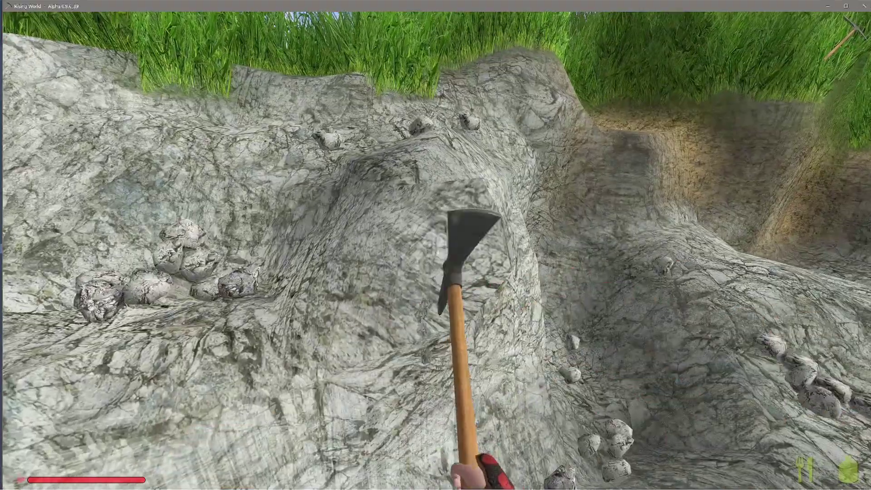
{"action": "left_click", "coordinate": [437, 253]}
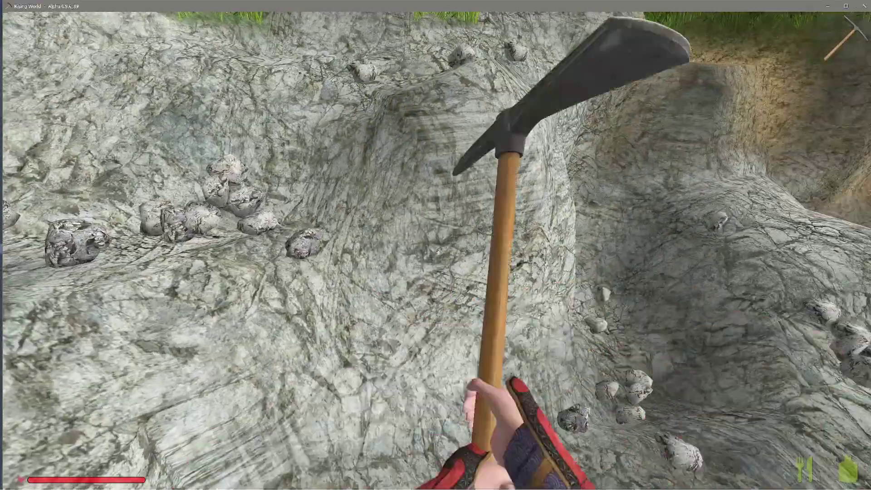
{"action": "left_click", "coordinate": [438, 253]}
{"action": "left_click", "coordinate": [437, 252]}
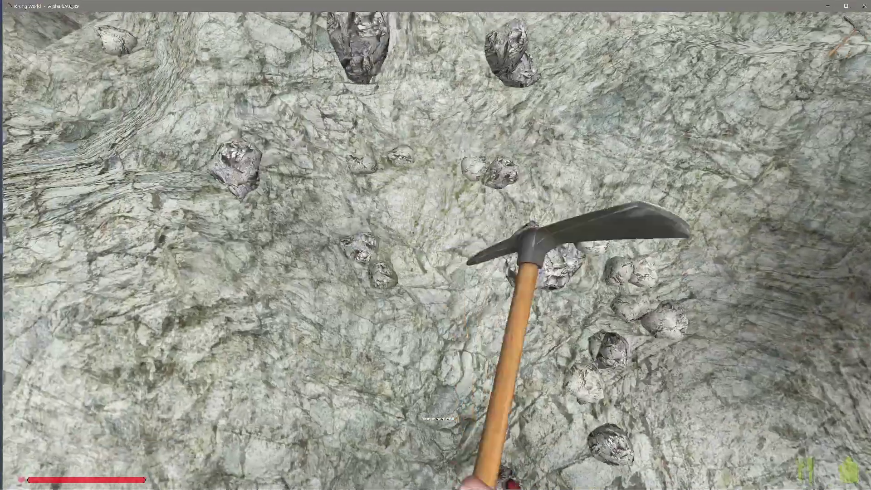
{"action": "left_click", "coordinate": [438, 253]}
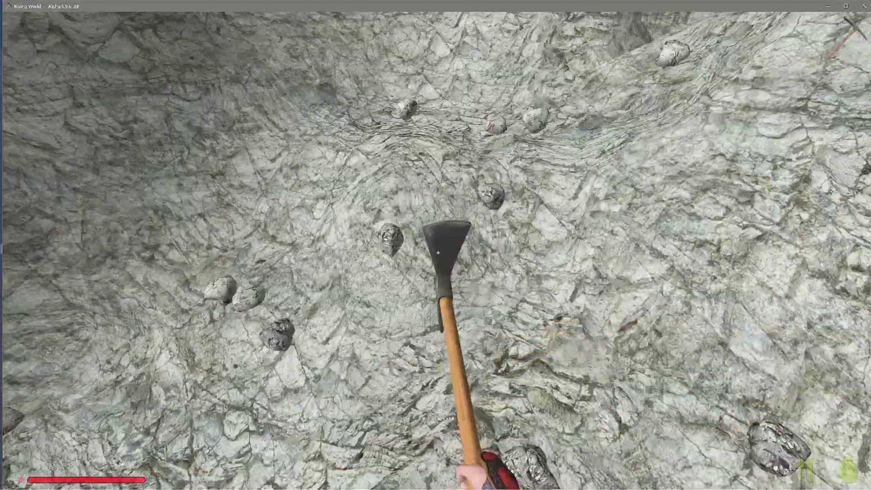
{"action": "left_click", "coordinate": [437, 253]}
{"action": "left_click", "coordinate": [437, 252]}
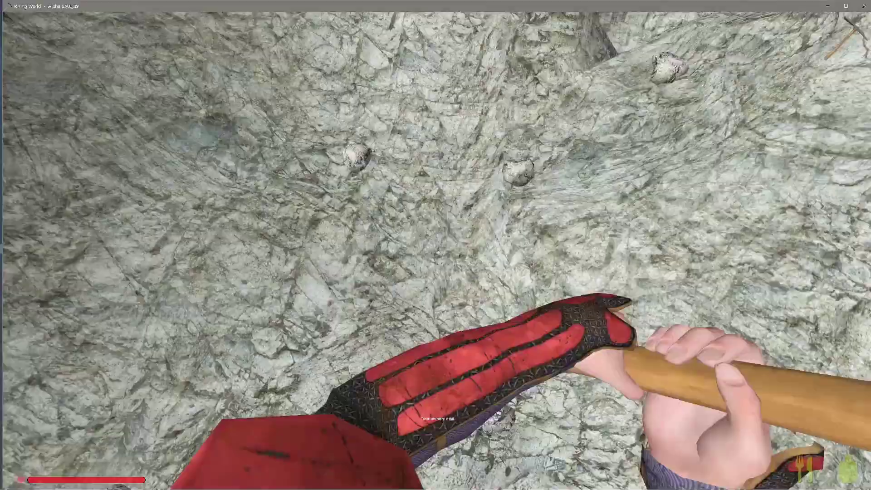
{"action": "left_click", "coordinate": [438, 252]}
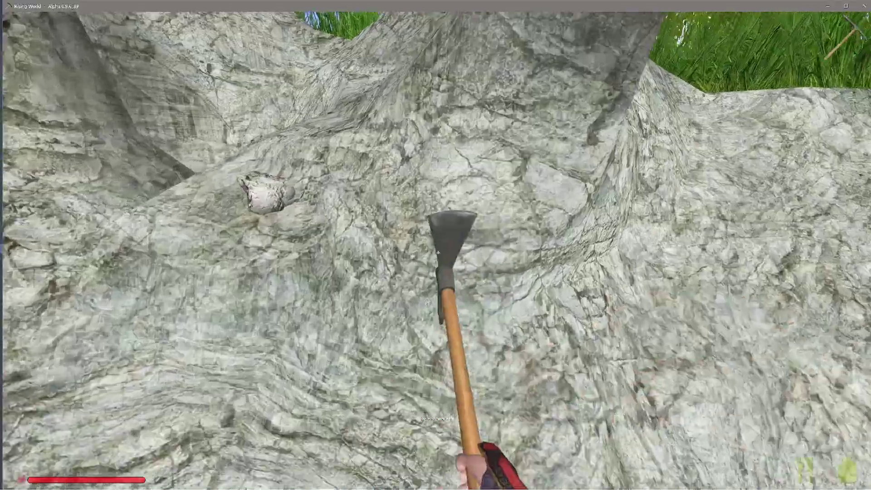
{"action": "left_click", "coordinate": [437, 252]}
{"action": "left_click", "coordinate": [438, 252]}
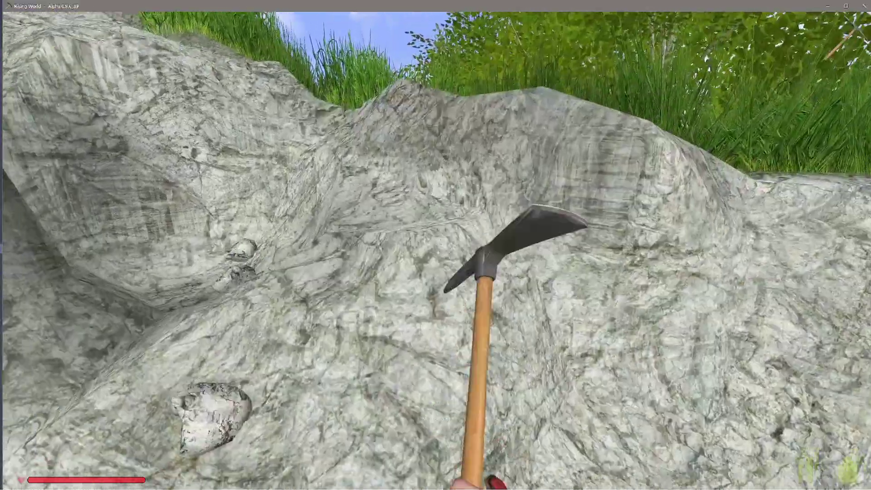
{"action": "left_click", "coordinate": [437, 252]}
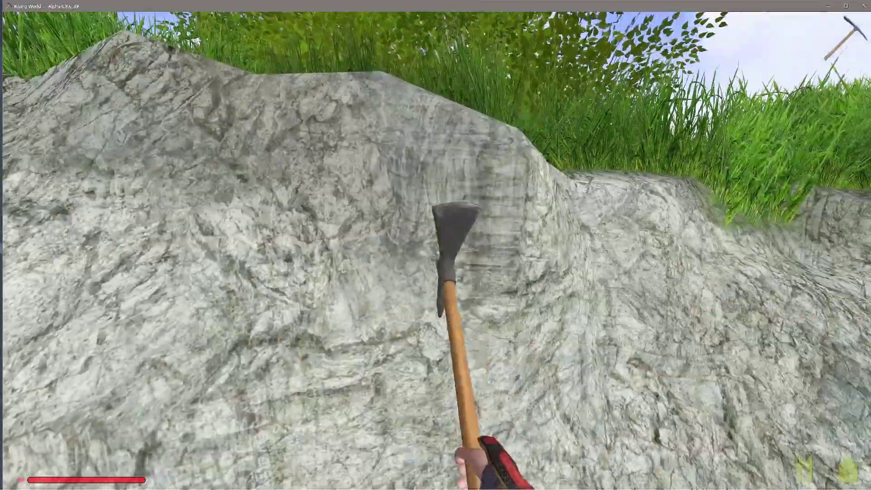
{"action": "left_click", "coordinate": [437, 253]}
{"action": "left_click", "coordinate": [438, 253]}
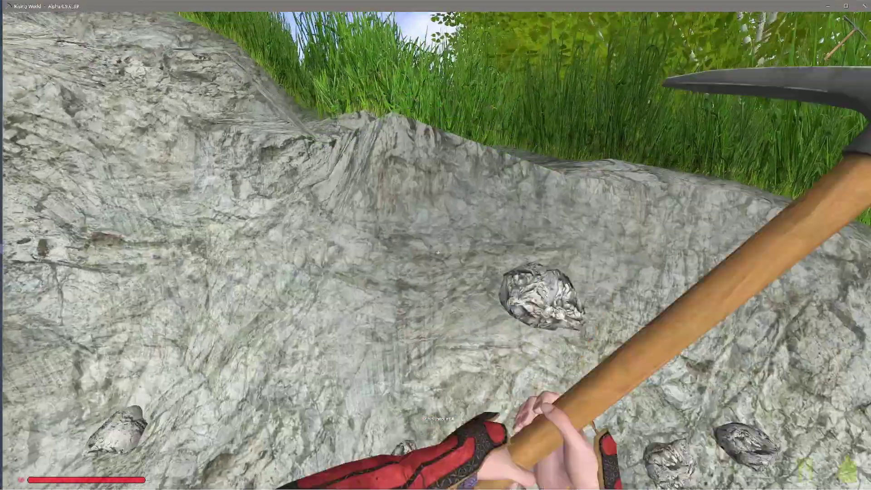
{"action": "left_click", "coordinate": [438, 253]}
{"action": "left_click", "coordinate": [438, 252]}
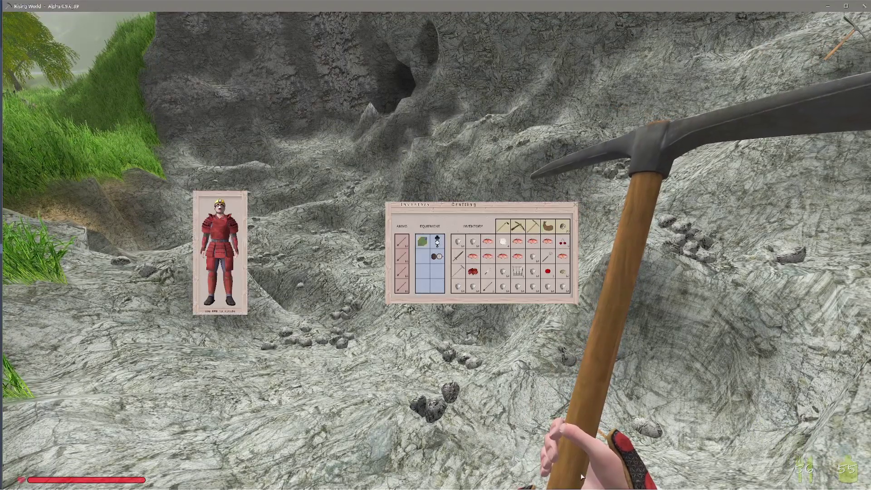
Review the gathered stones in the inventory, then close the inventory and character panels
{"action": "key", "text": "i"}
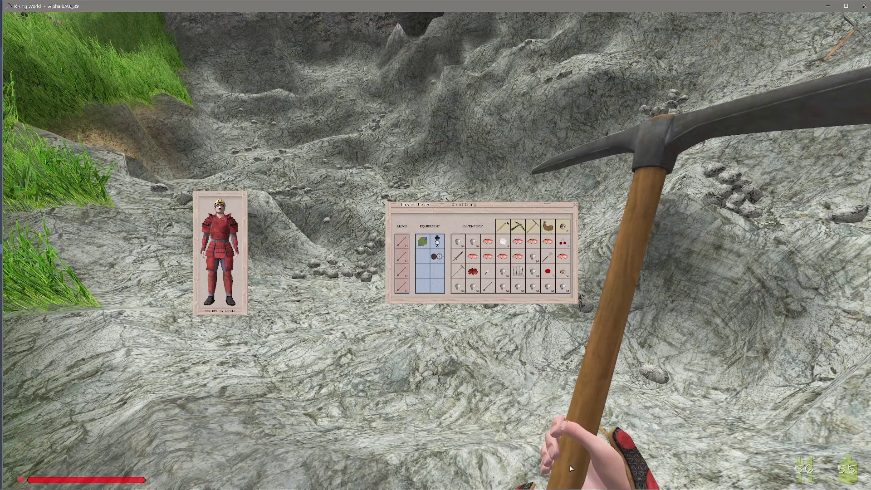
{"action": "key", "text": "Tab"}
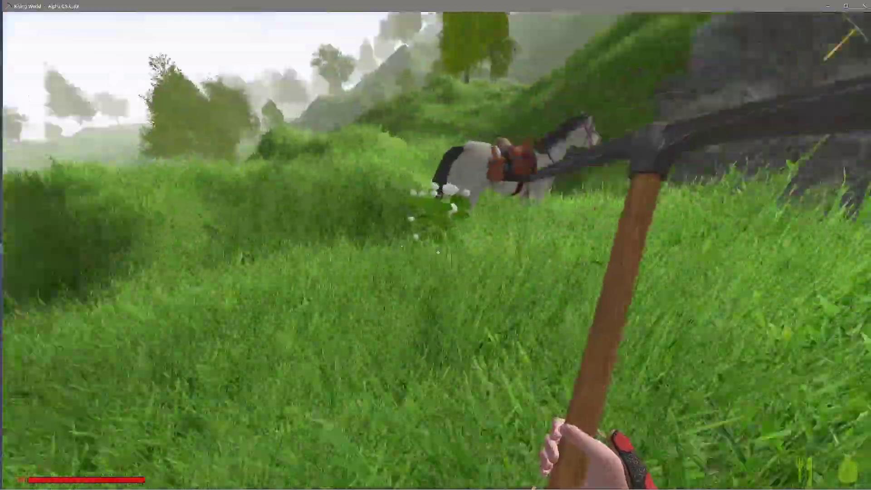
Walk to the saddled horse, check its saddlebag storage, then walk into the rocky hollow
{"action": "key", "text": "w"}
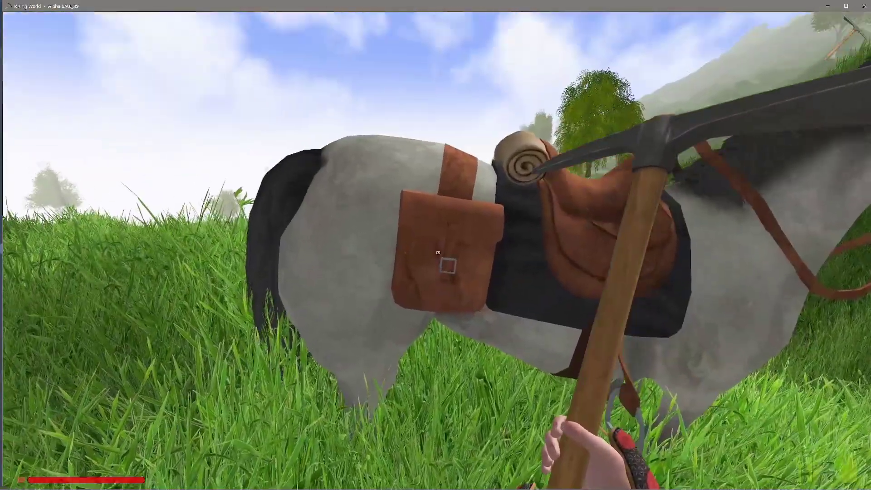
{"action": "key", "text": "f"}
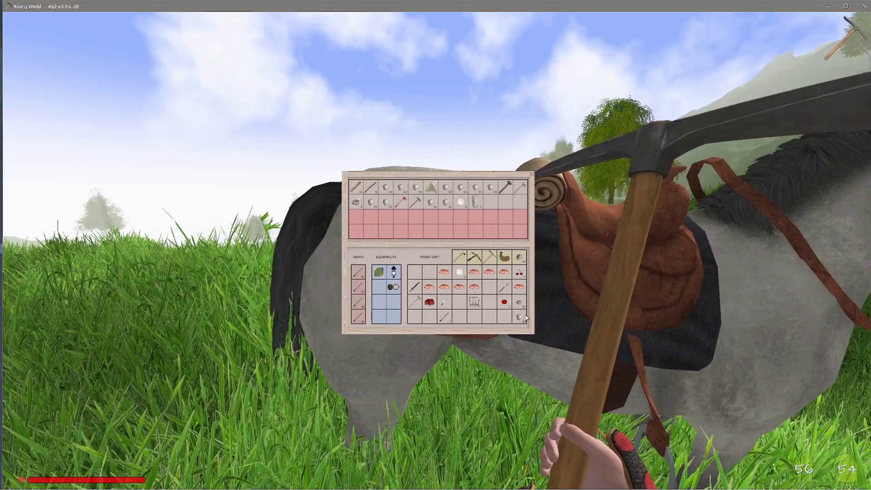
{"action": "key", "text": "Escape"}
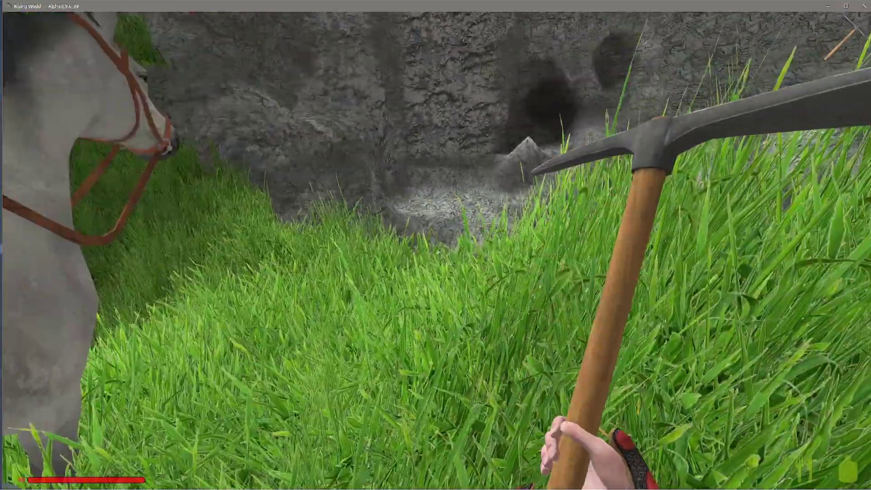
{"action": "key", "text": "w"}
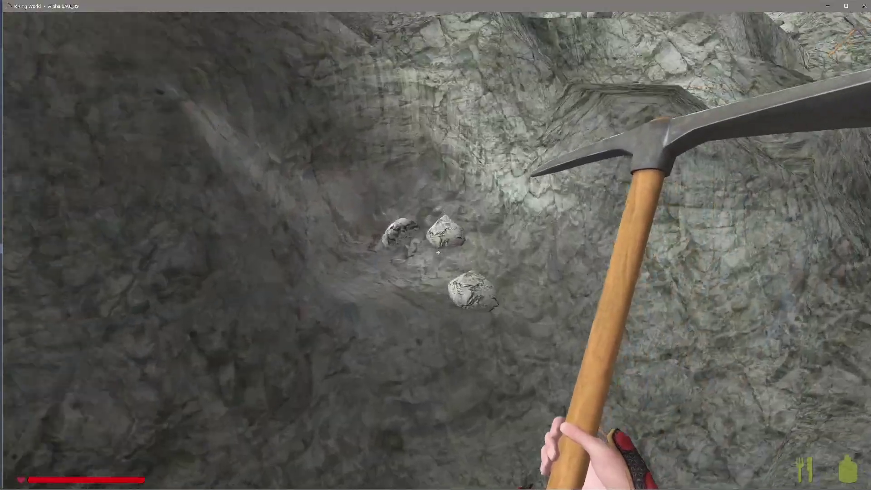
Pick up the loose stones around the quarry faces and grassy edge, 3 to 12 at a time
{"action": "key", "text": "f"}
{"action": "key", "text": "f"}
{"action": "key", "text": "f"}
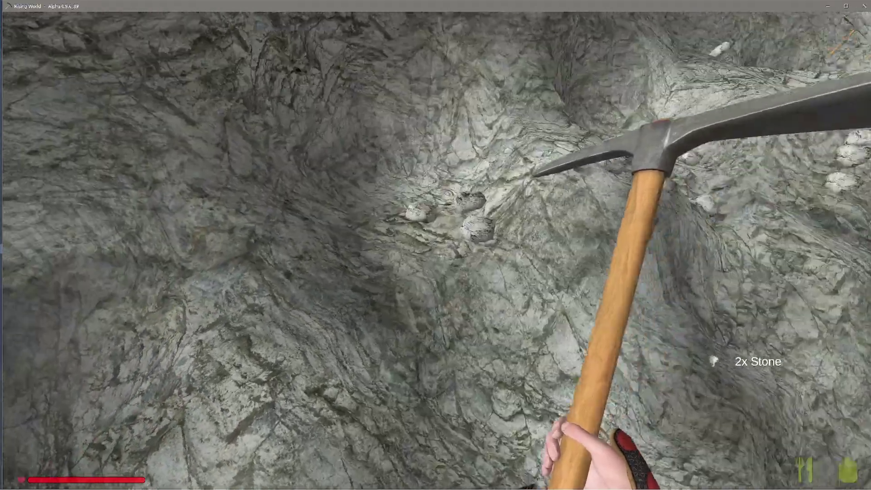
{"action": "key", "text": "f"}
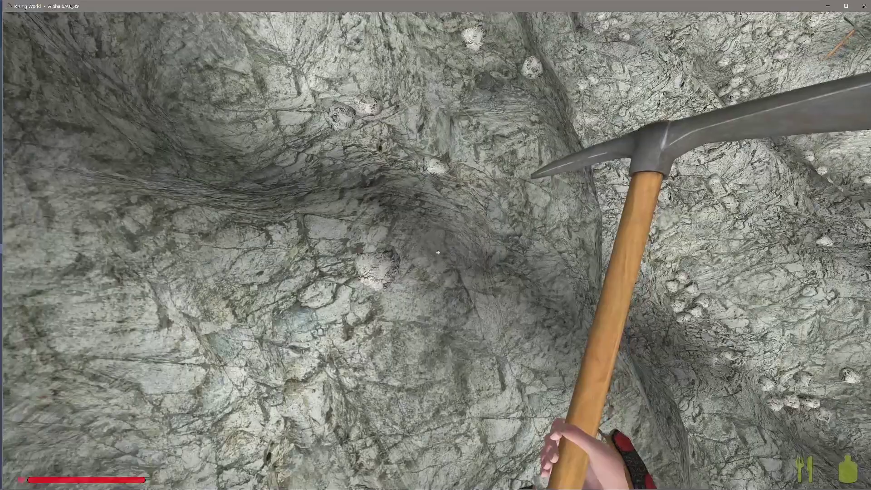
{"action": "key", "text": "f"}
{"action": "key", "text": "f"}
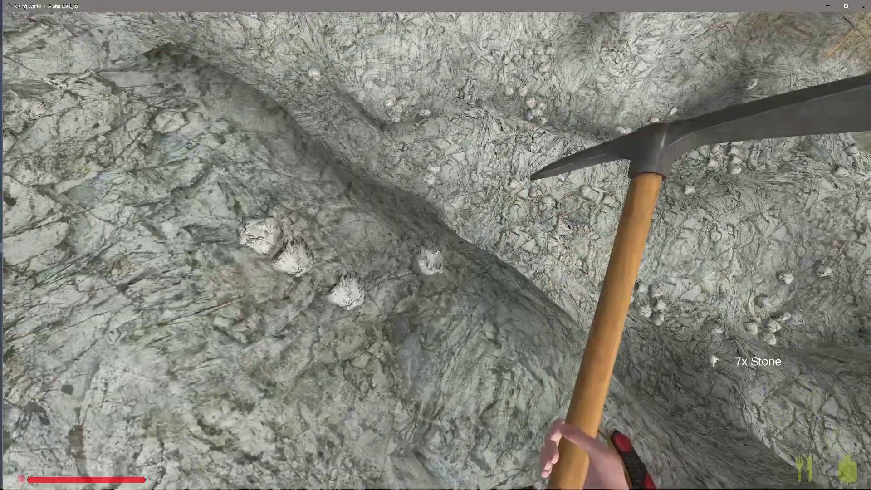
{"action": "key", "text": "f"}
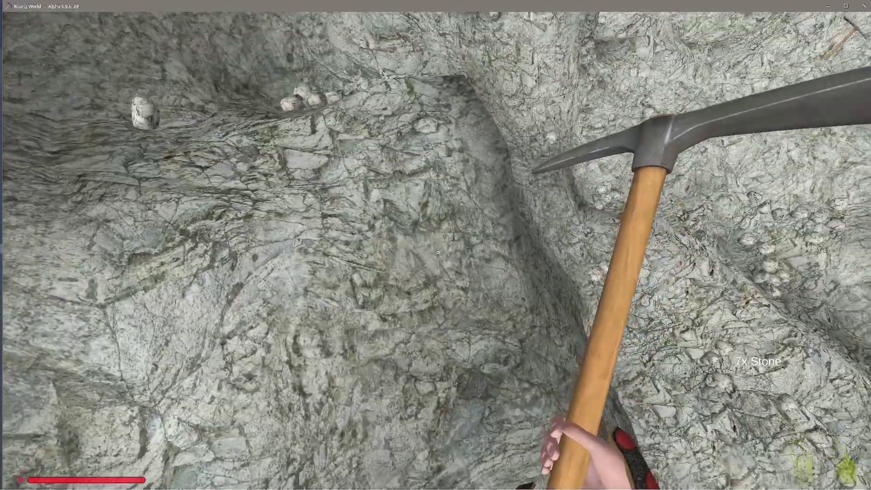
{"action": "key", "text": "f"}
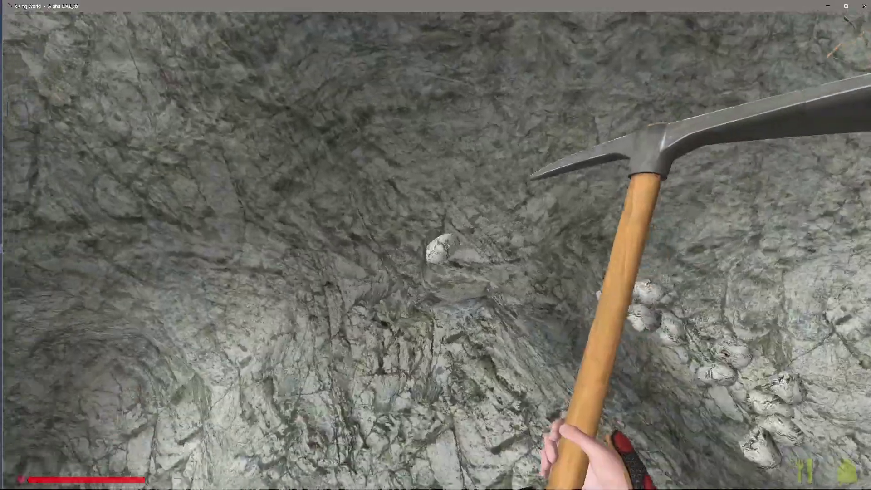
{"action": "key", "text": "f"}
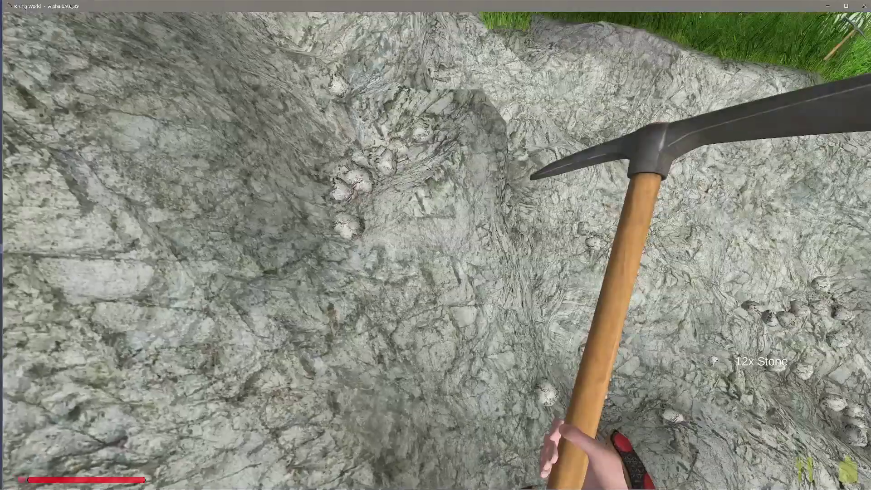
{"action": "key", "text": "f"}
{"action": "key", "text": "f"}
{"action": "key", "text": "f"}
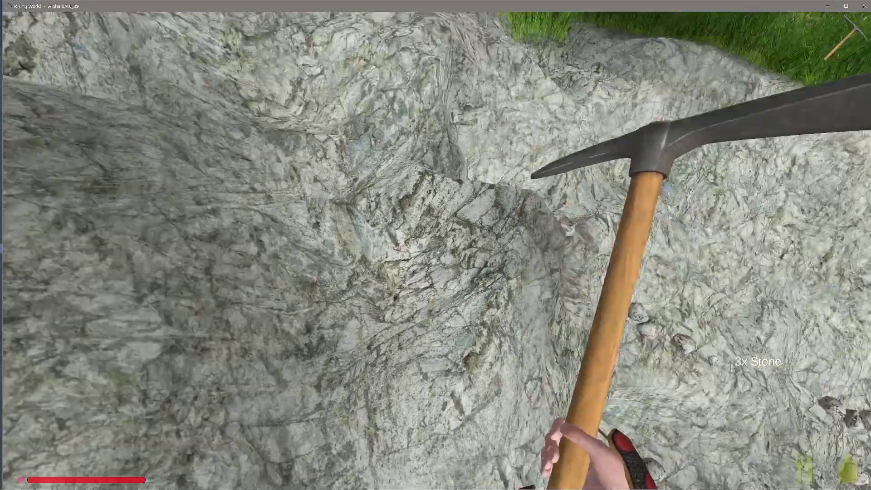
Pick up the loose stone clusters scattered across the rock slope
{"action": "key", "text": "f"}
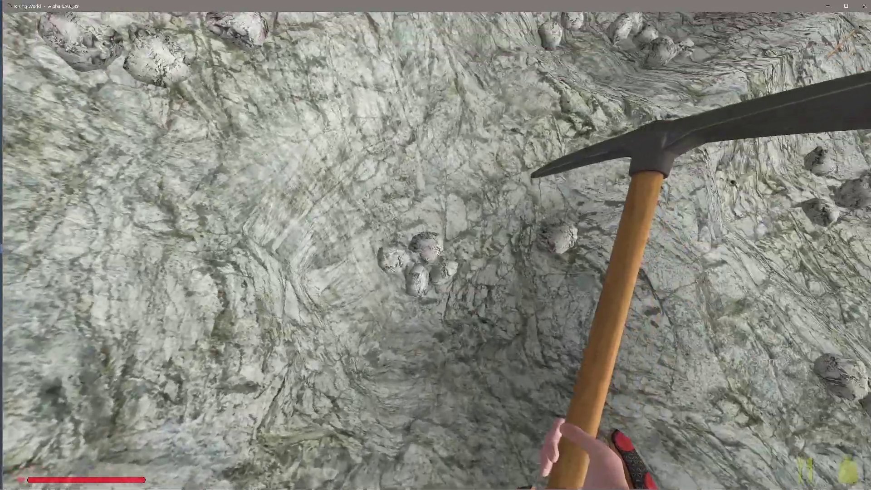
{"action": "key", "text": "f"}
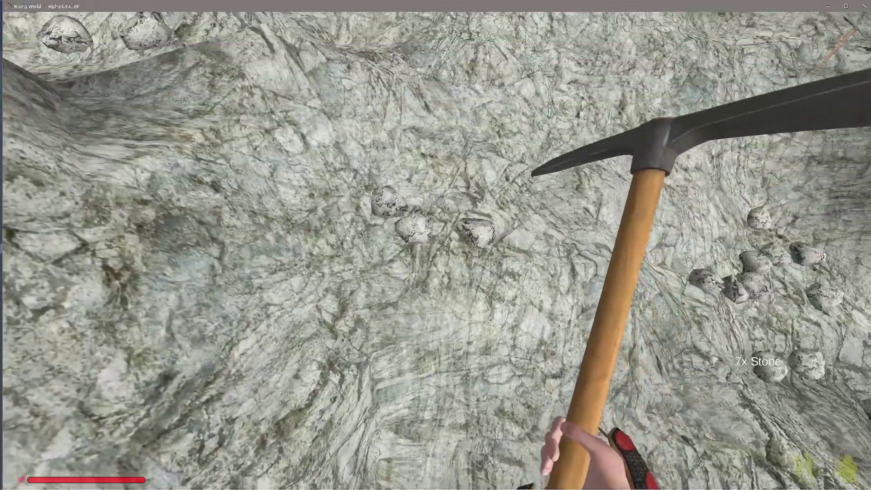
{"action": "key", "text": "f"}
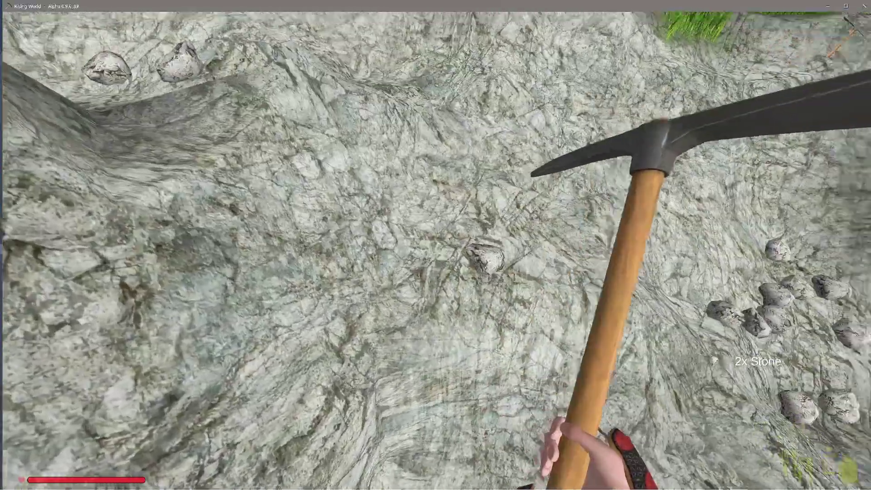
{"action": "key", "text": "f"}
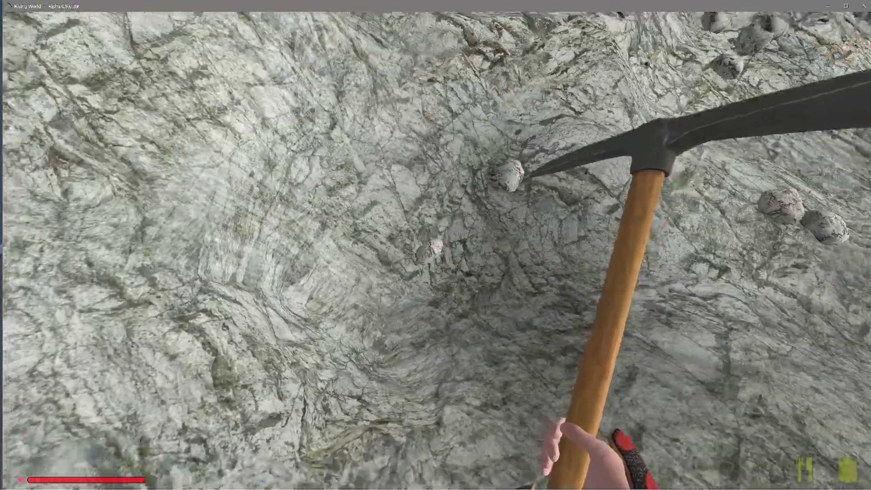
{"action": "key", "text": "f"}
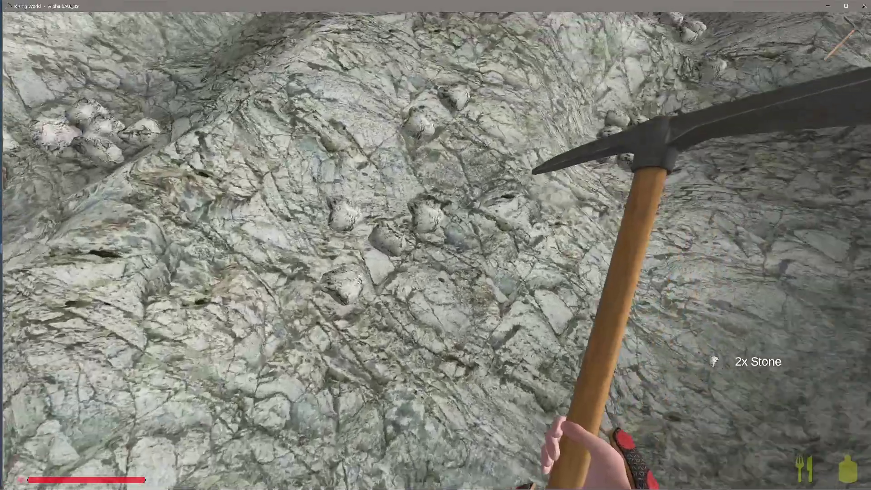
{"action": "key", "text": "f"}
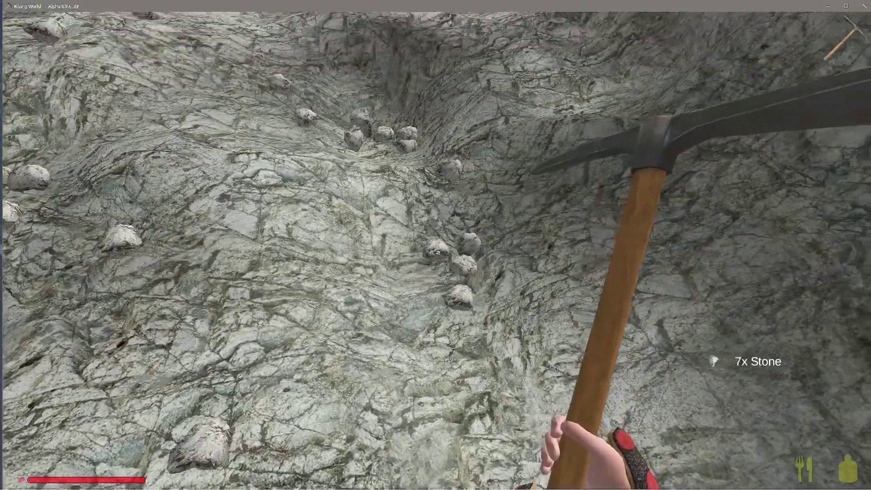
{"action": "key", "text": "f"}
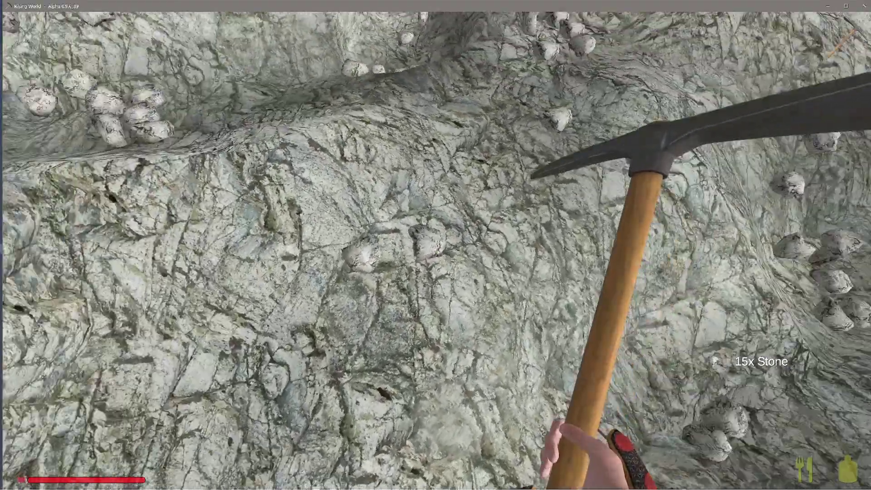
{"action": "key", "text": "f"}
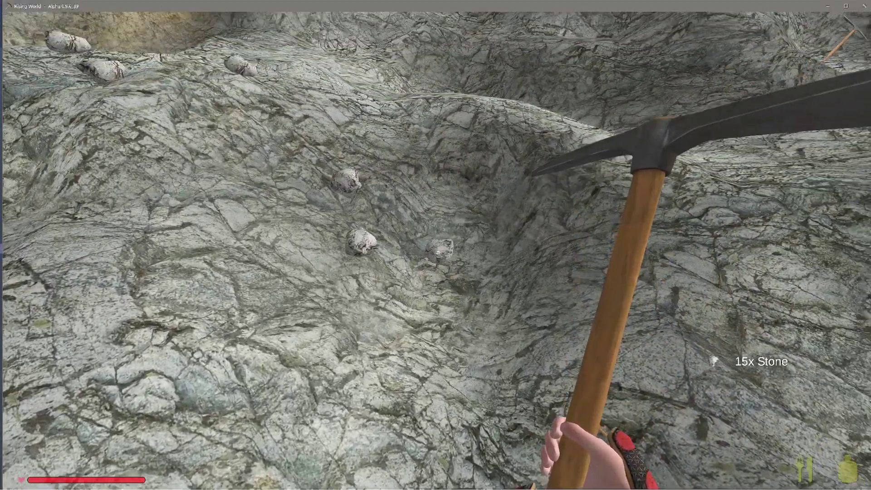
{"action": "key", "text": "f"}
{"action": "key", "text": "f"}
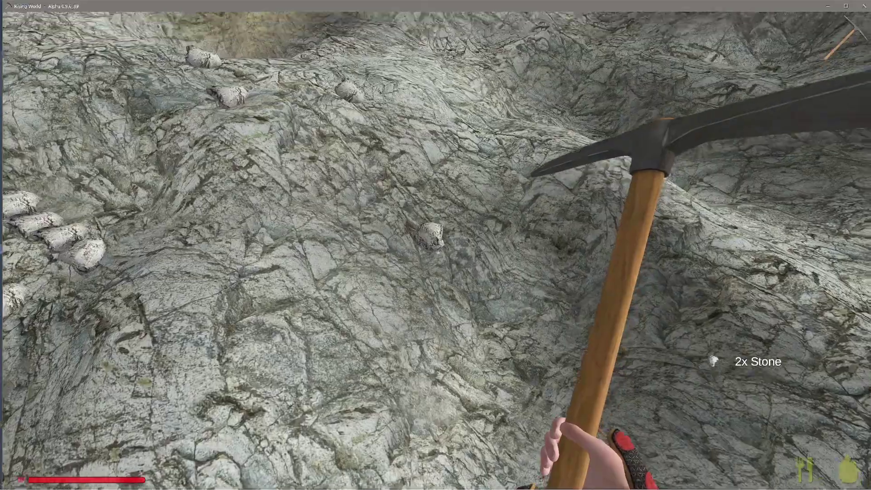
{"action": "key", "text": "f"}
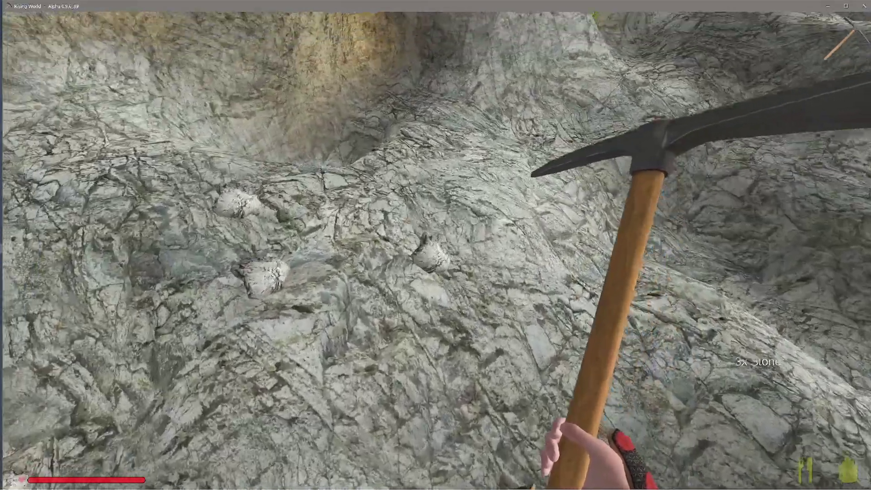
{"action": "key", "text": "f"}
{"action": "key", "text": "f"}
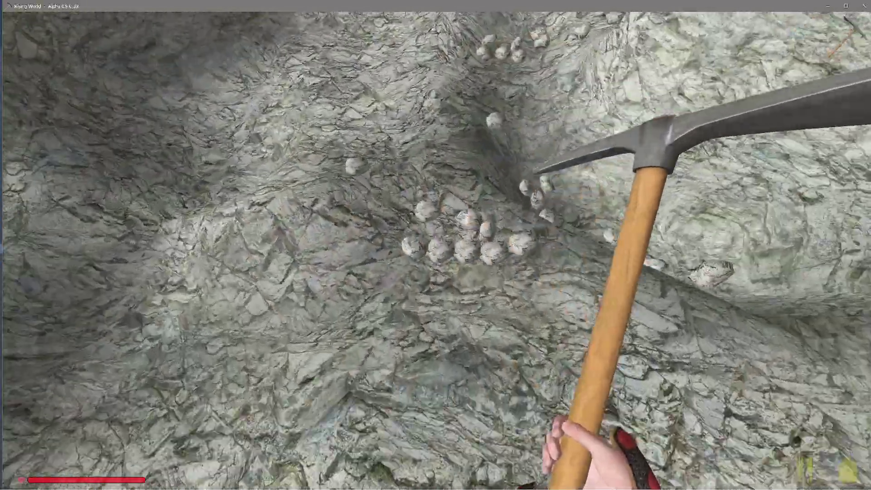
Collect the remaining stone piles along the cave wall
{"action": "key", "text": "f"}
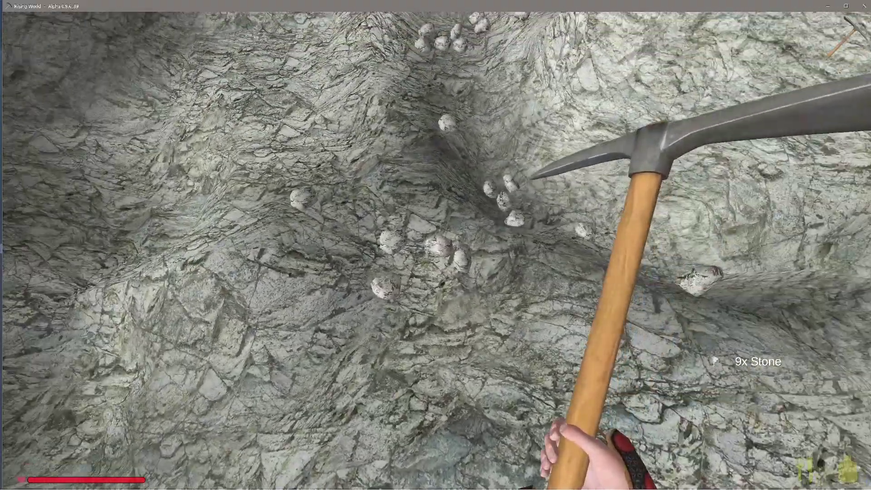
{"action": "key", "text": "f"}
{"action": "key", "text": "f"}
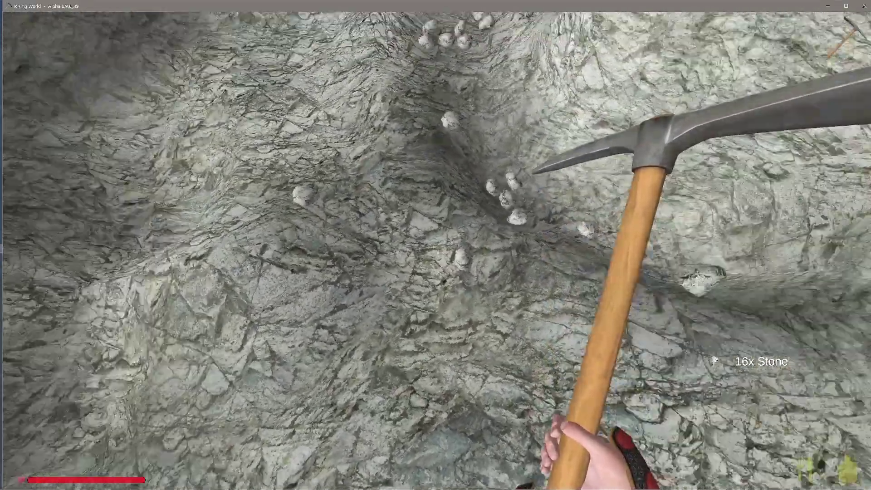
{"action": "key", "text": "f"}
{"action": "key", "text": "f"}
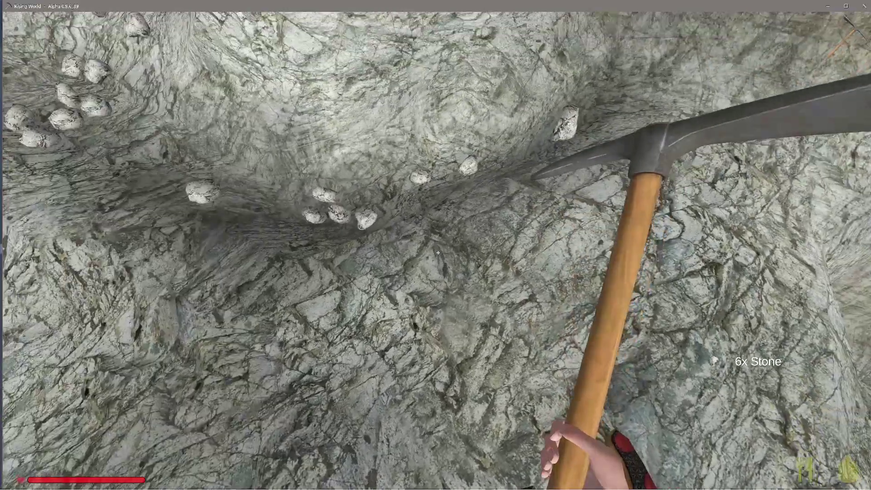
{"action": "key", "text": "f"}
{"action": "key", "text": "f"}
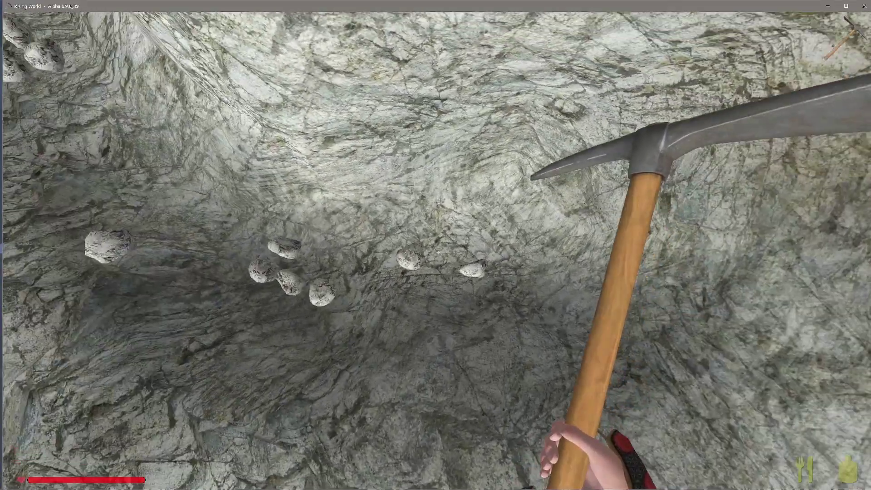
{"action": "key", "text": "f"}
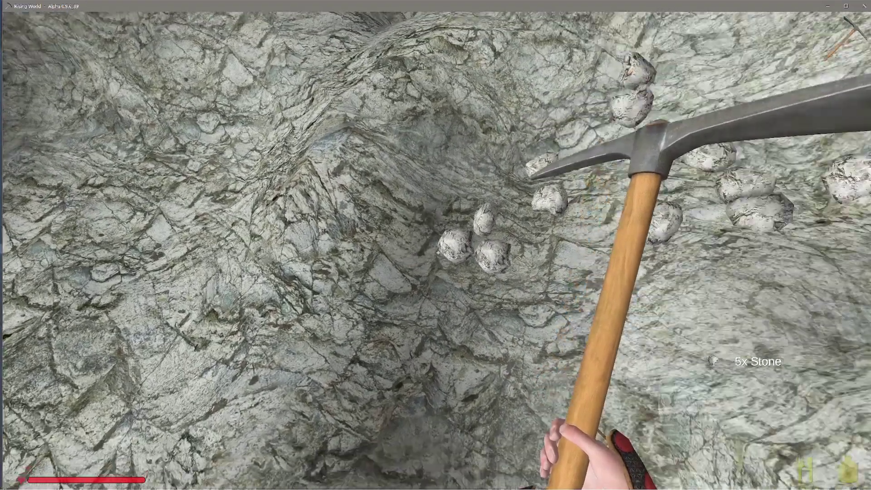
{"action": "key", "text": "f"}
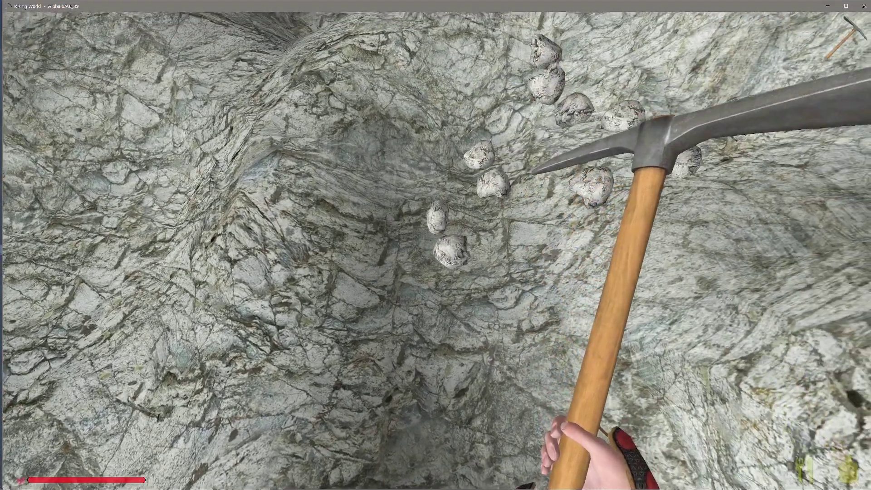
{"action": "key", "text": "f"}
{"action": "key", "text": "f"}
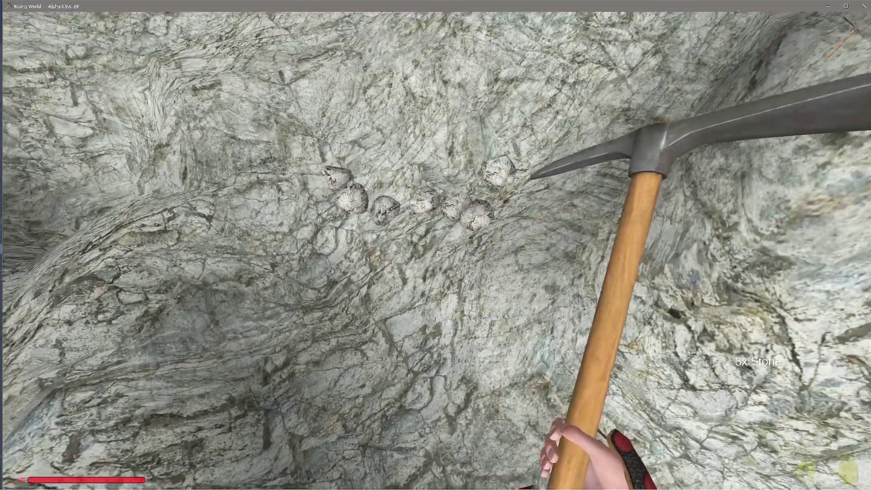
{"action": "key", "text": "f"}
{"action": "key", "text": "f"}
{"action": "key", "text": "f"}
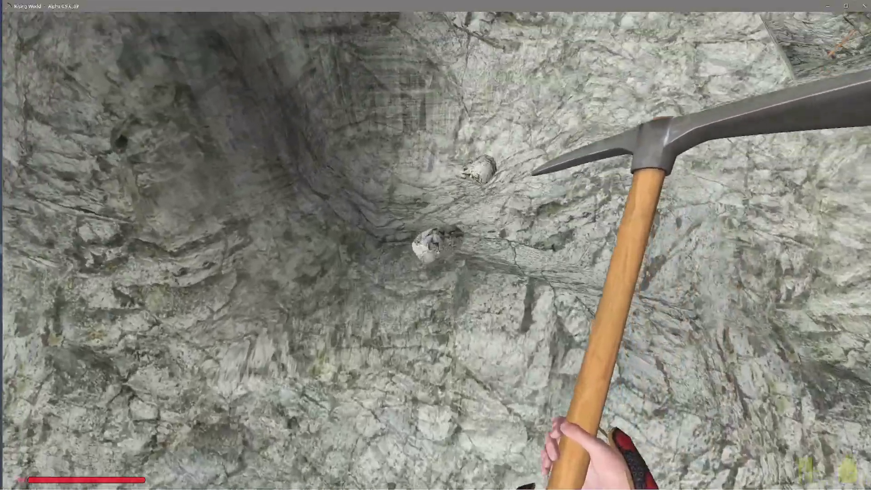
{"action": "key", "text": "f"}
{"action": "key", "text": "f"}
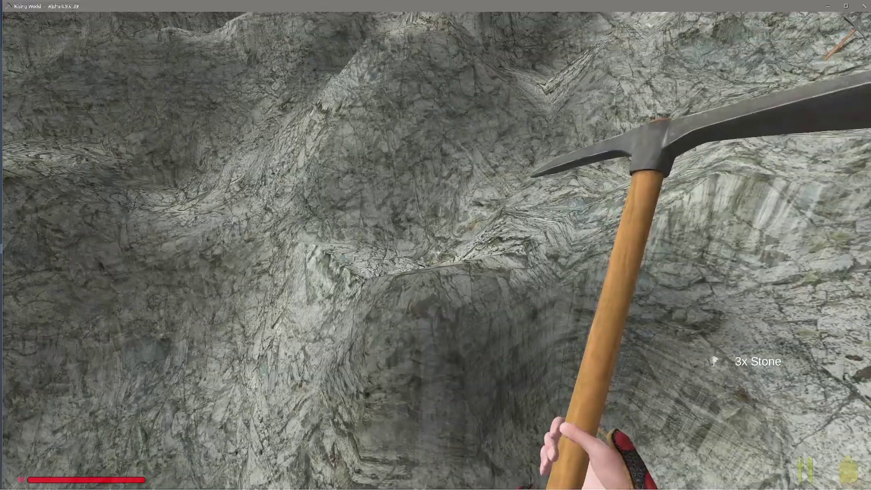
Break stone off the cave wall, climb to the grassland, then return to the rock face
{"action": "left_click", "coordinate": [435, 245]}
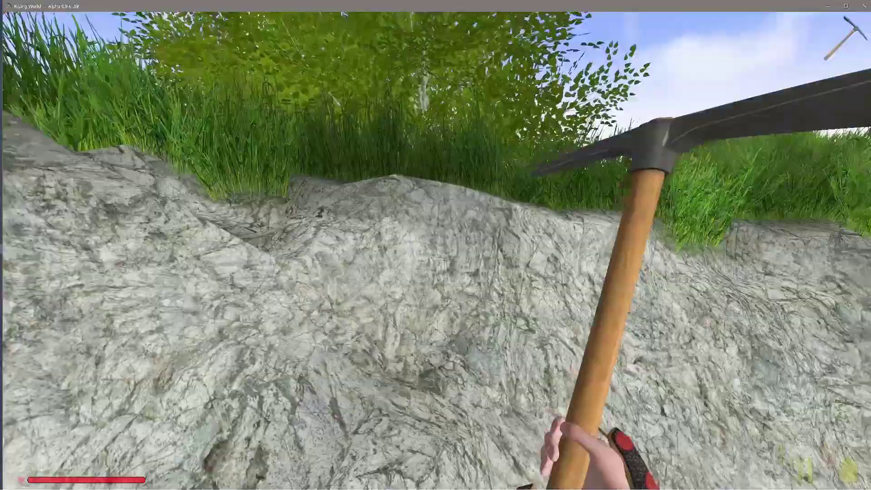
{"action": "key", "text": "w"}
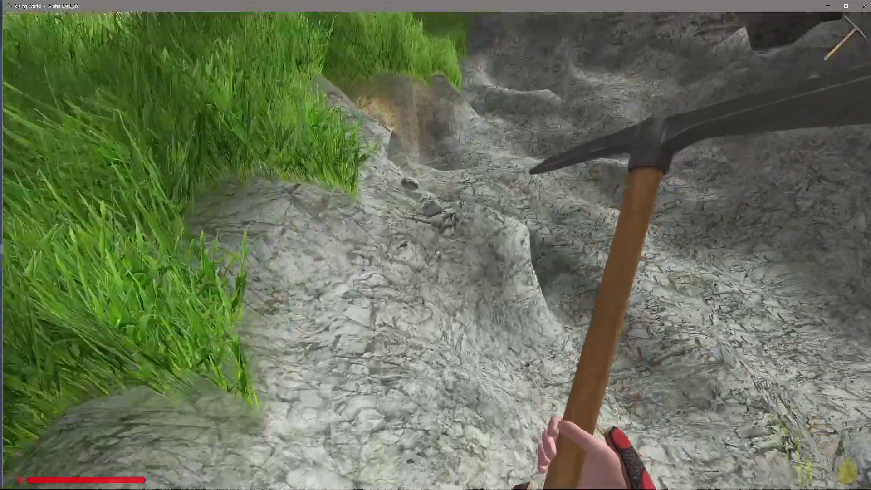
{"action": "key", "text": "w"}
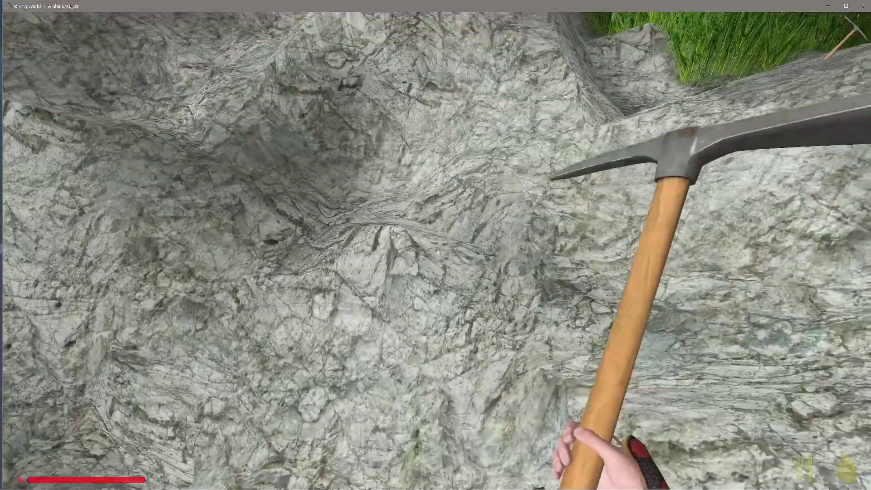
{"action": "left_click", "coordinate": [436, 245]}
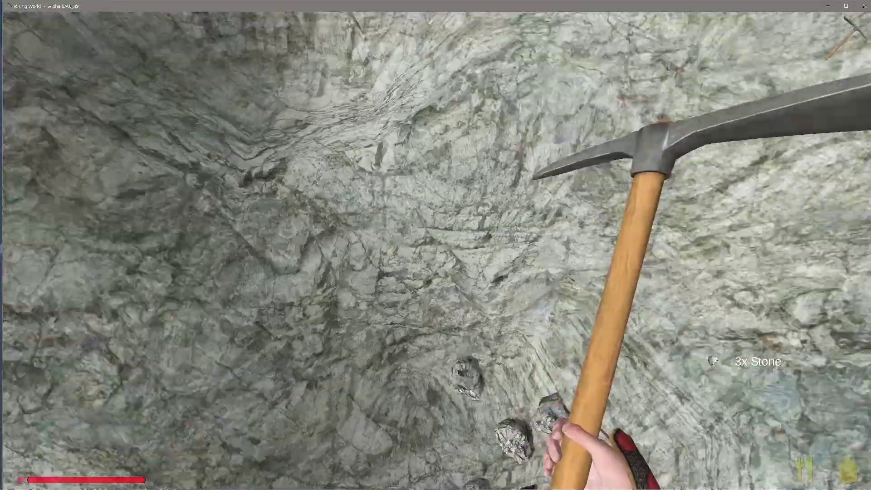
Switch to tool slot 2 and chip stone chunks off the rock wall
{"action": "key", "text": "2"}
{"action": "left_click", "coordinate": [436, 245]}
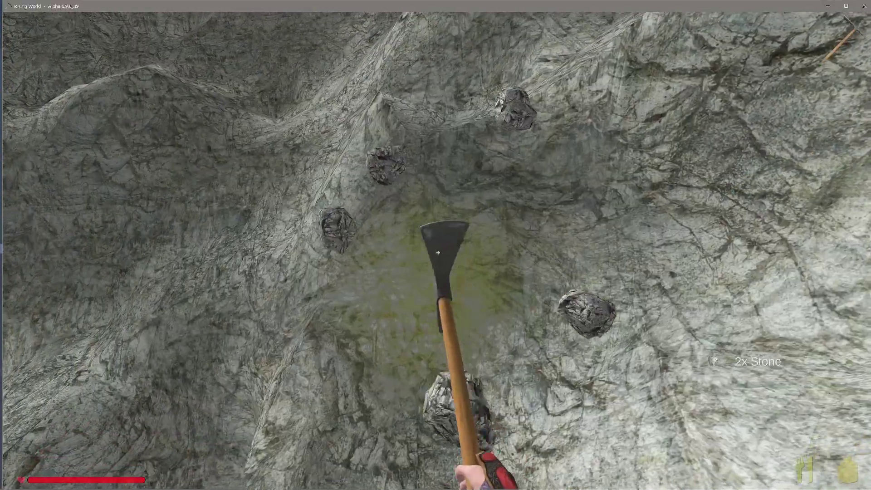
{"action": "left_click", "coordinate": [436, 246]}
{"action": "left_click", "coordinate": [437, 254]}
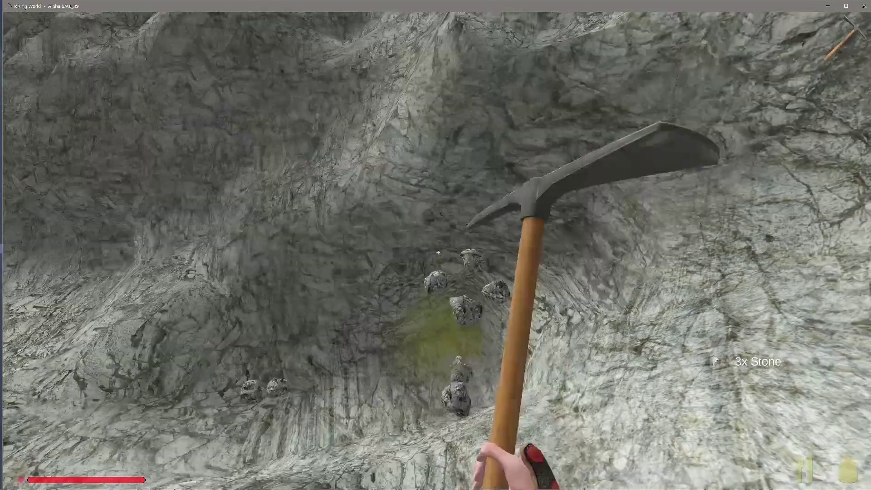
{"action": "left_click", "coordinate": [438, 253]}
{"action": "left_click", "coordinate": [438, 253]}
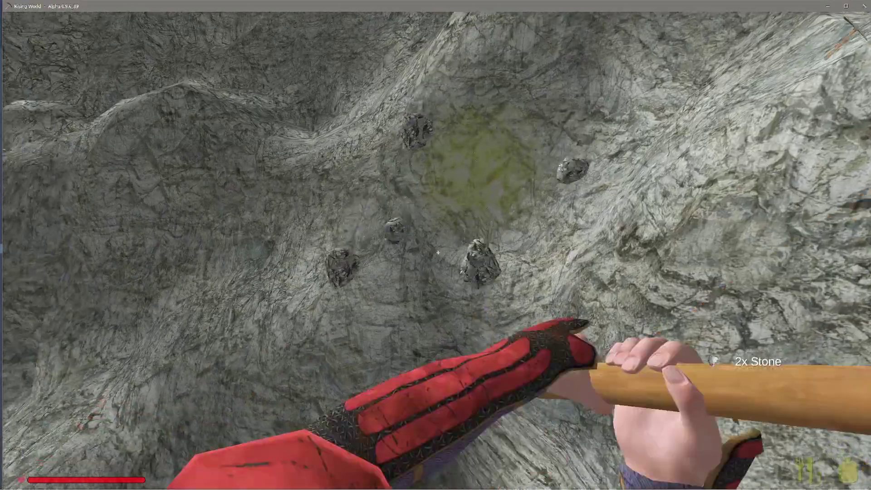
{"action": "left_click", "coordinate": [437, 254]}
{"action": "left_click", "coordinate": [437, 253]}
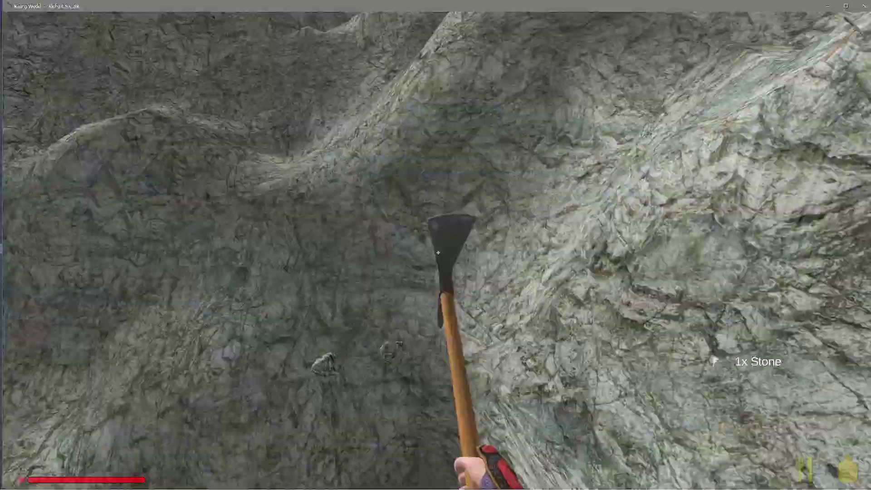
{"action": "left_click", "coordinate": [438, 253]}
{"action": "left_click", "coordinate": [437, 253]}
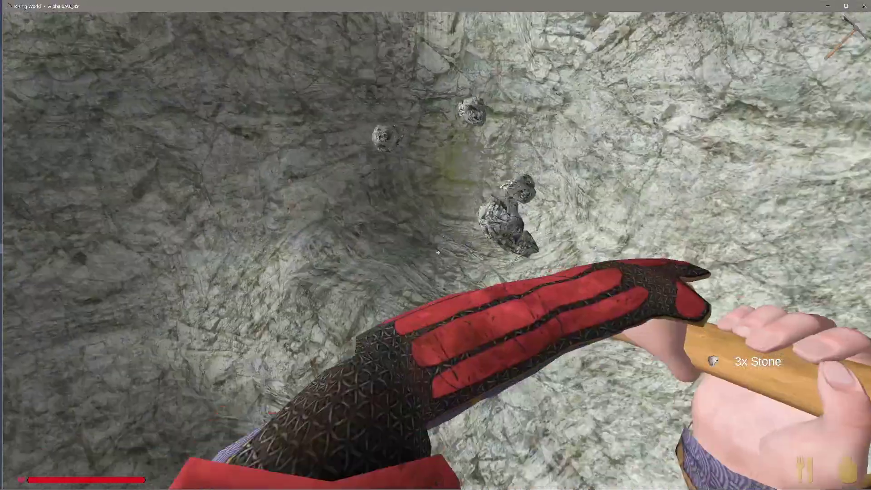
{"action": "left_click", "coordinate": [438, 253]}
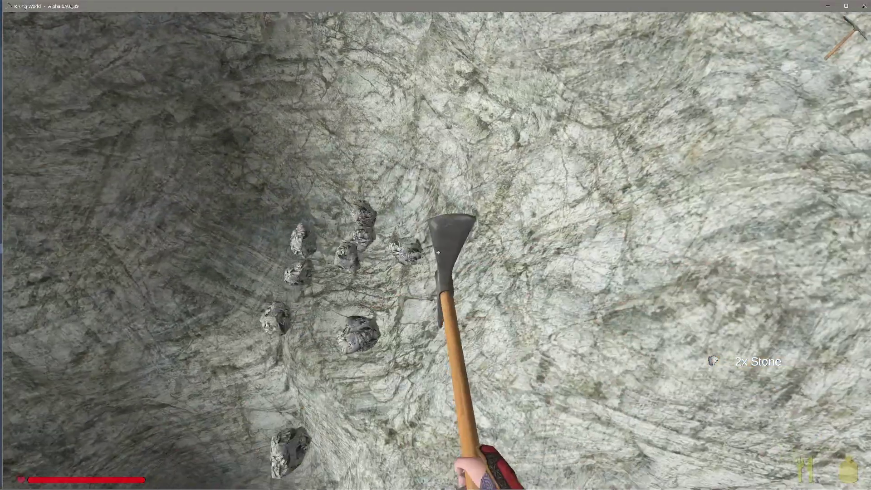
{"action": "left_click", "coordinate": [437, 253]}
{"action": "left_click", "coordinate": [438, 254]}
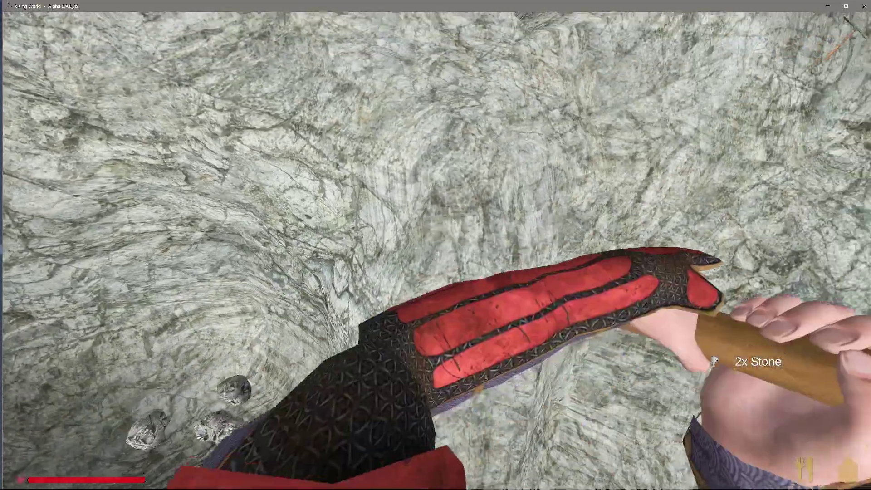
{"action": "left_click", "coordinate": [437, 254]}
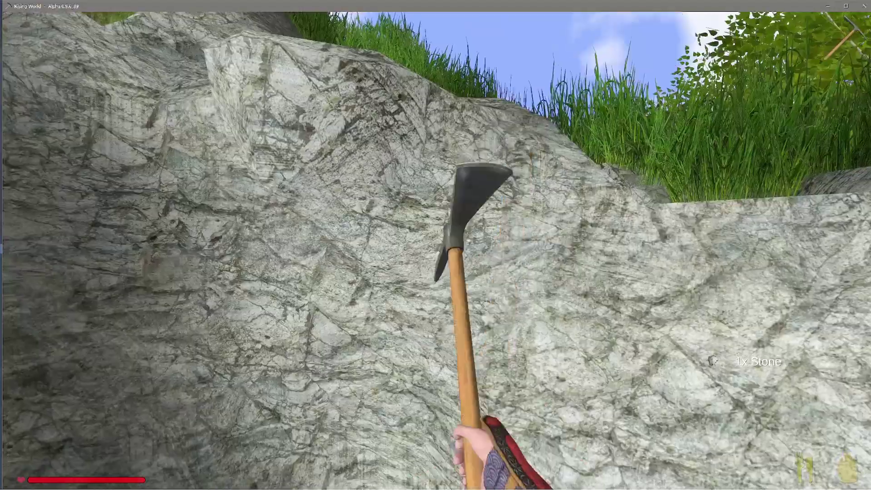
{"action": "left_click", "coordinate": [438, 253]}
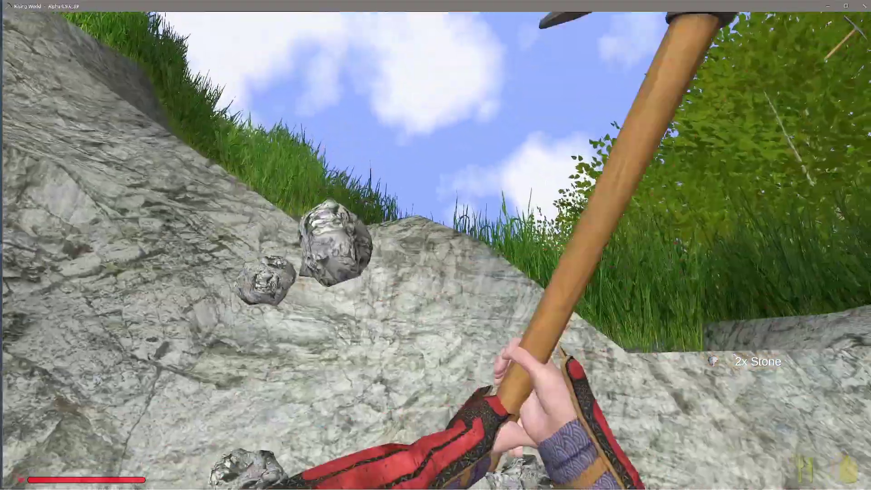
{"action": "left_click", "coordinate": [437, 253]}
Keep striking the rock face to knock more stone chunks loose
{"action": "left_click", "coordinate": [438, 252]}
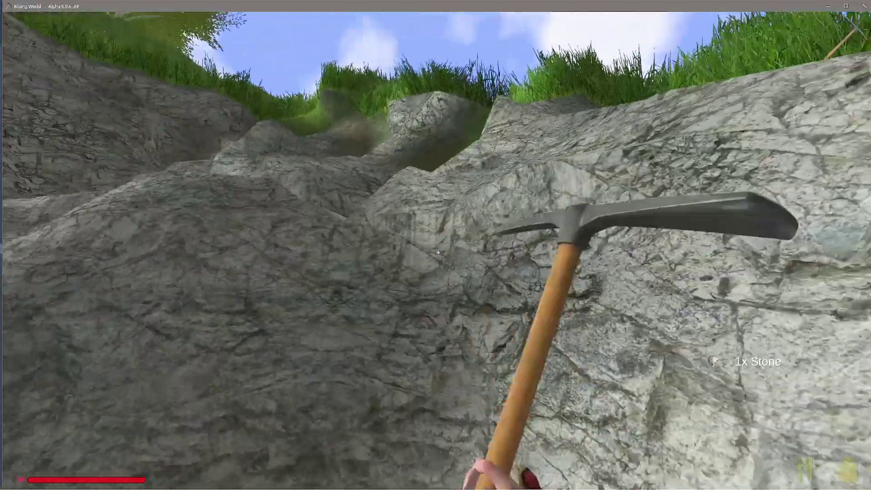
{"action": "left_click", "coordinate": [437, 252]}
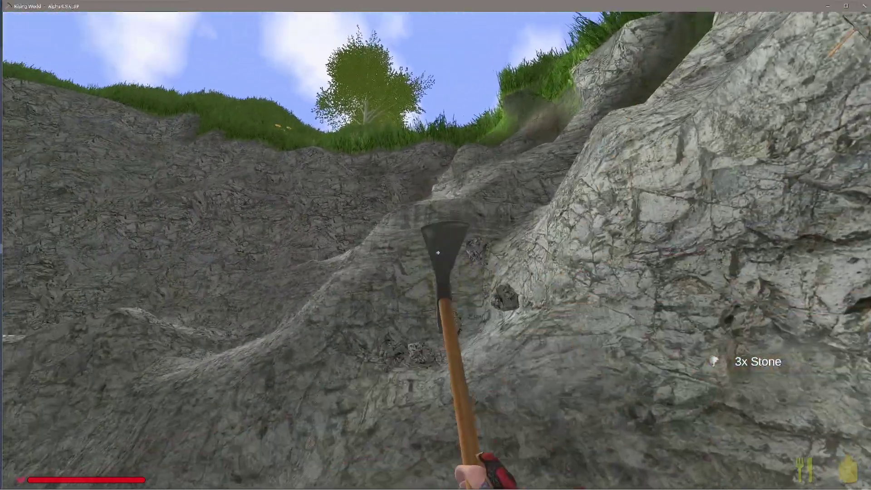
{"action": "left_click", "coordinate": [438, 252]}
{"action": "left_click", "coordinate": [437, 253]}
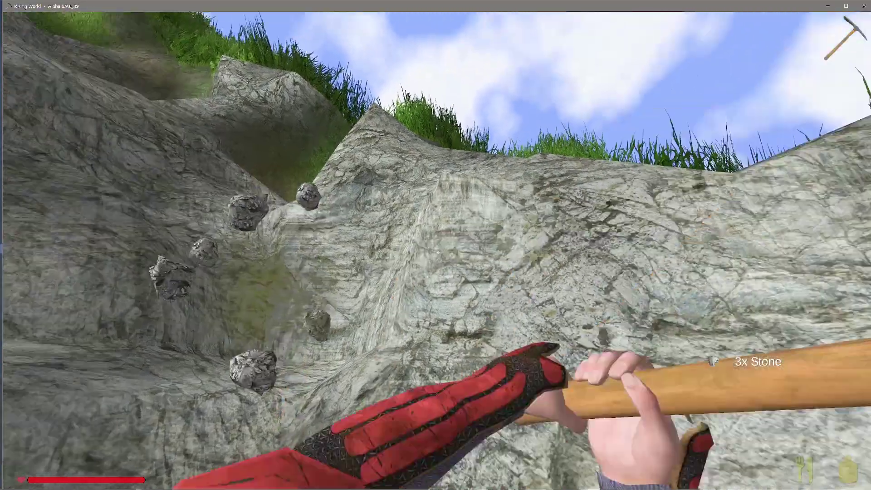
{"action": "left_click", "coordinate": [438, 252]}
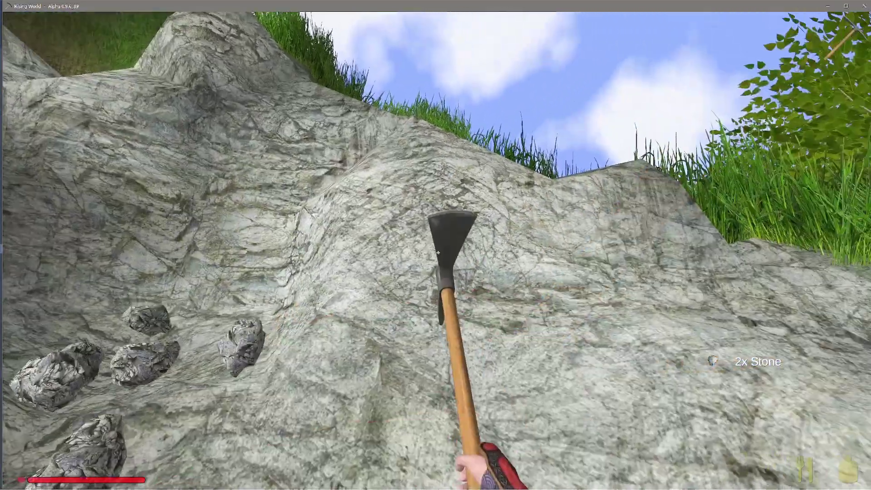
{"action": "left_click", "coordinate": [435, 245]}
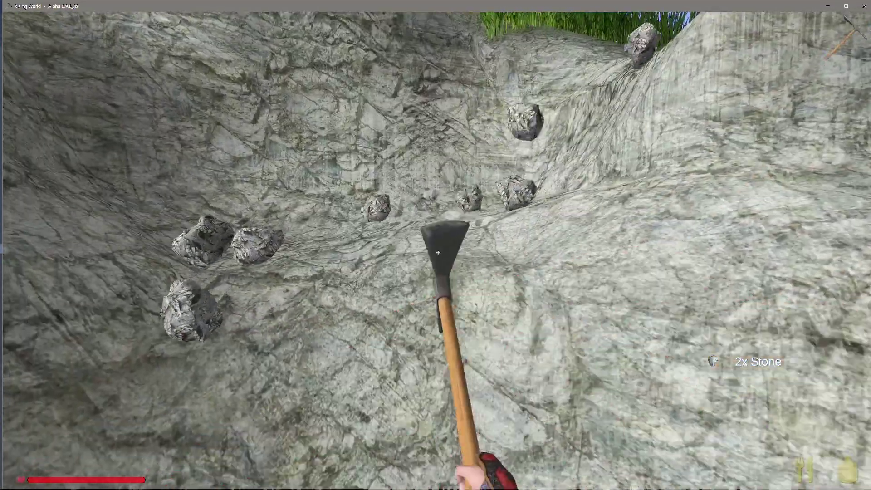
{"action": "left_click", "coordinate": [438, 253]}
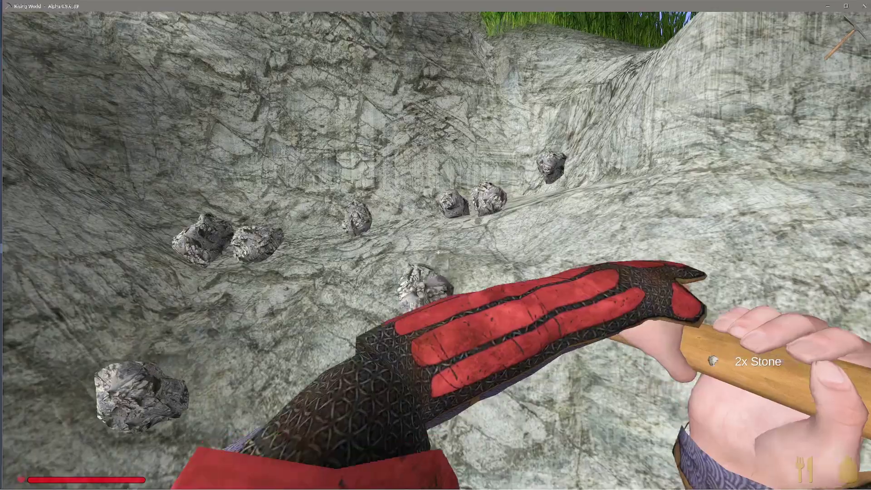
{"action": "left_click", "coordinate": [437, 253]}
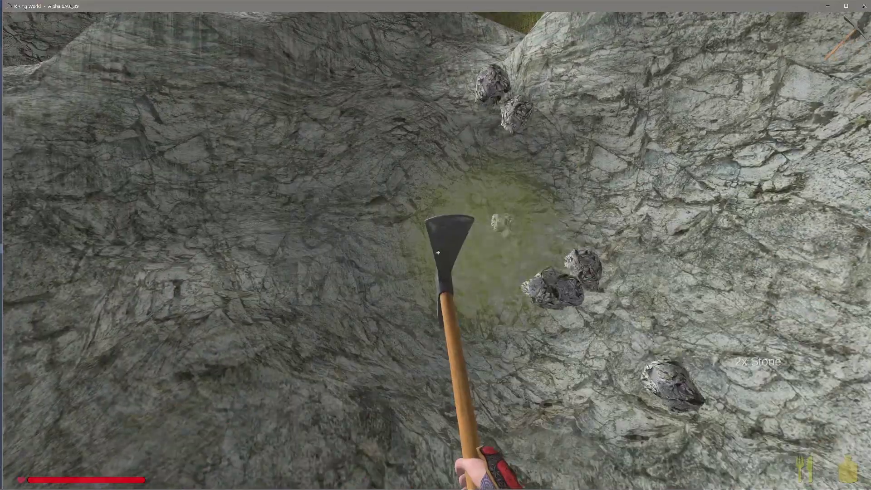
{"action": "left_click", "coordinate": [437, 253]}
{"action": "left_click", "coordinate": [438, 253]}
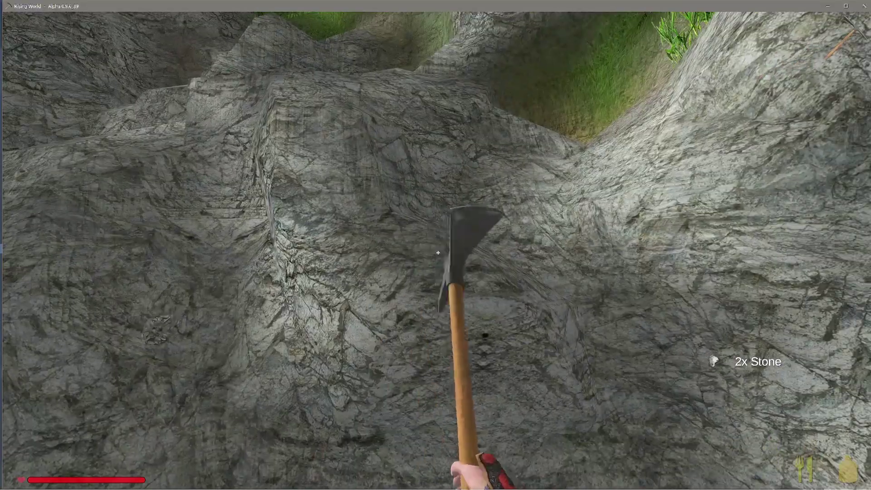
{"action": "left_click", "coordinate": [437, 253]}
{"action": "left_click", "coordinate": [438, 253]}
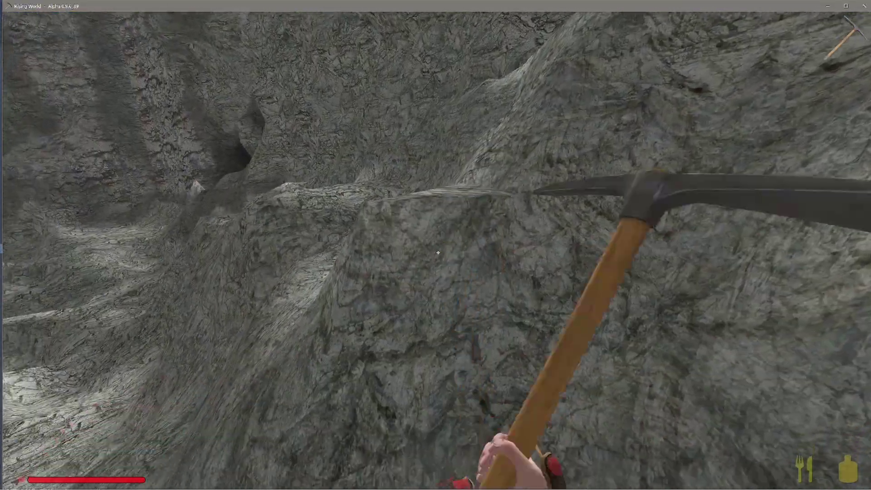
{"action": "left_click", "coordinate": [438, 252]}
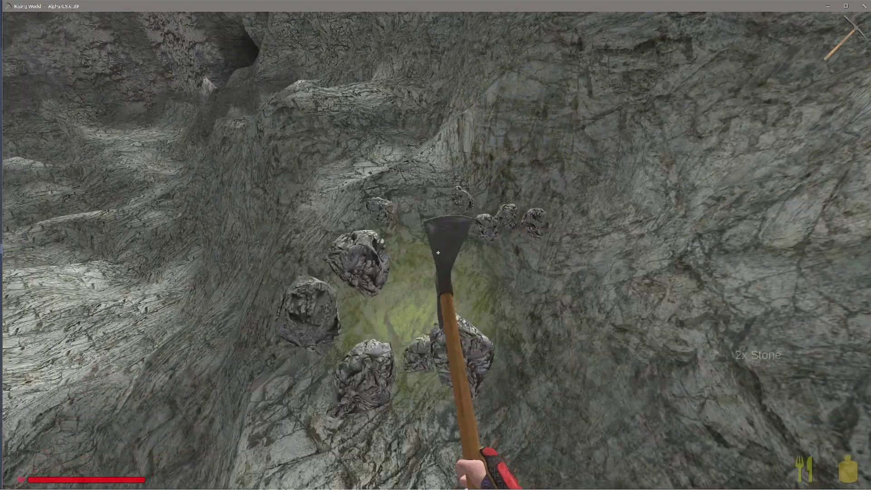
{"action": "left_click", "coordinate": [438, 253]}
{"action": "left_click", "coordinate": [438, 252]}
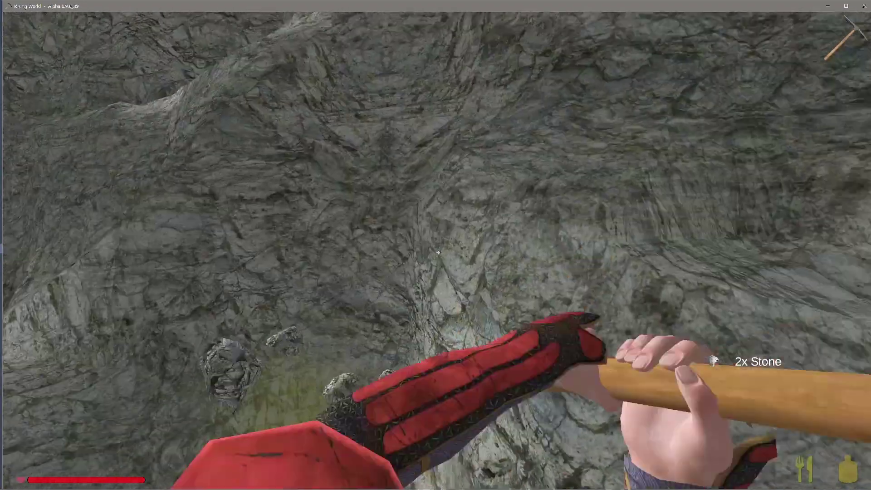
{"action": "left_click", "coordinate": [437, 253]}
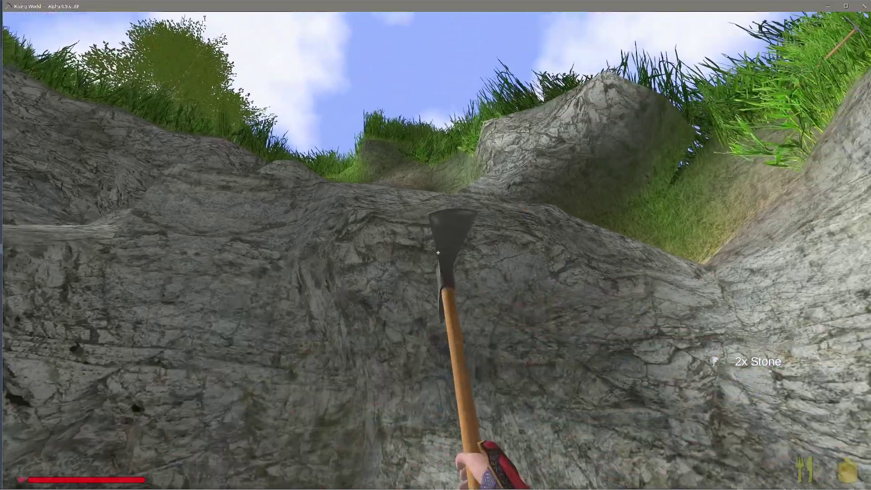
Break stone chunks loose from the current rock face
{"action": "left_click", "coordinate": [438, 252]}
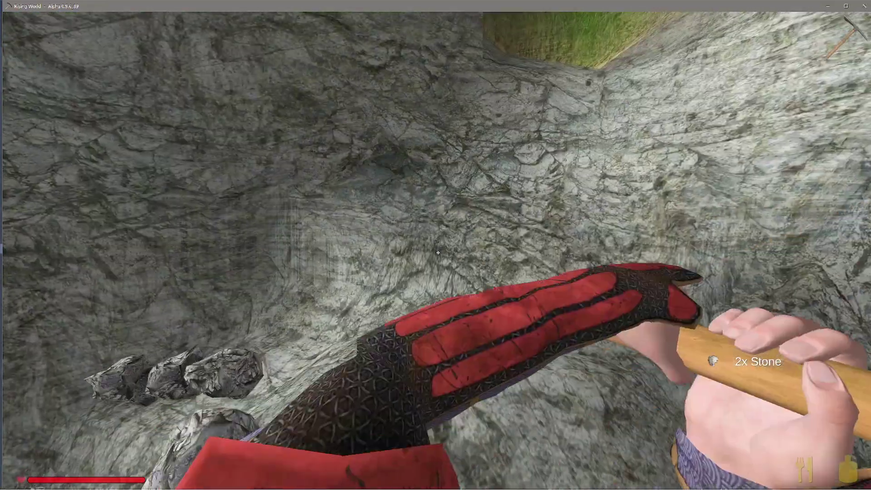
{"action": "left_click", "coordinate": [438, 253]}
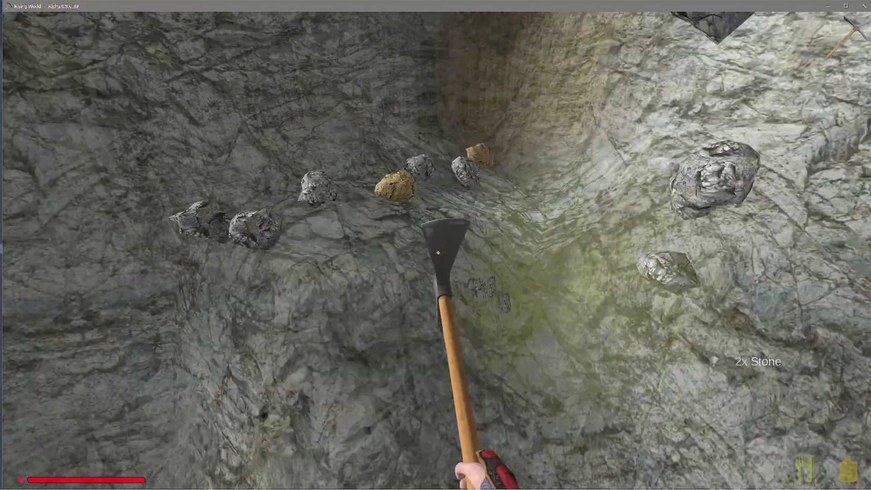
{"action": "left_click", "coordinate": [438, 252]}
{"action": "left_click", "coordinate": [437, 252]}
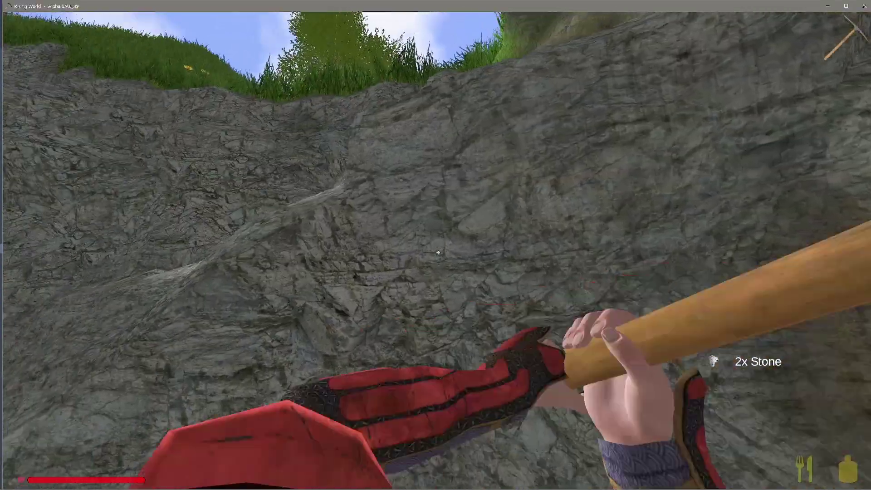
{"action": "left_click", "coordinate": [437, 253]}
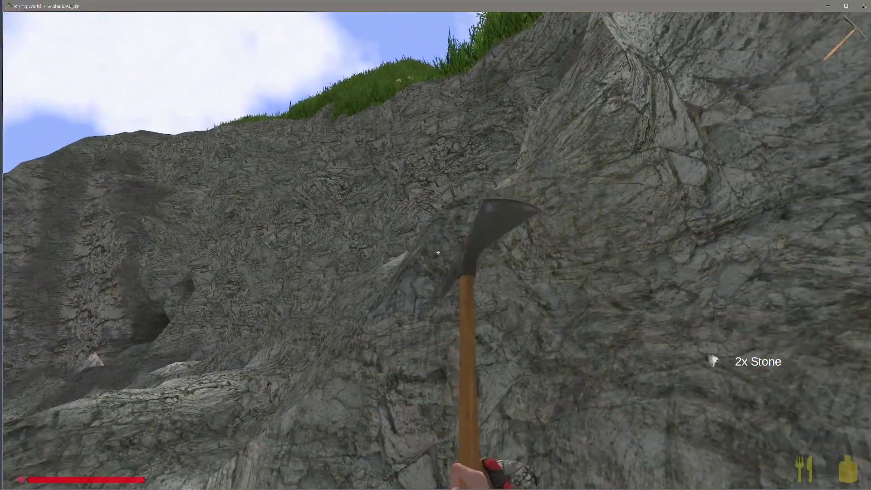
{"action": "left_click", "coordinate": [437, 253]}
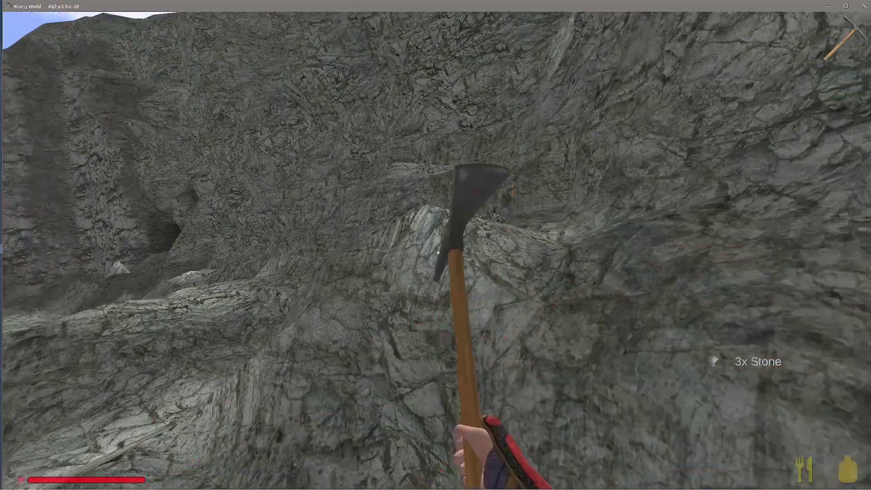
Mine stone from several other rock faces around the quarry
{"action": "left_click", "coordinate": [437, 253]}
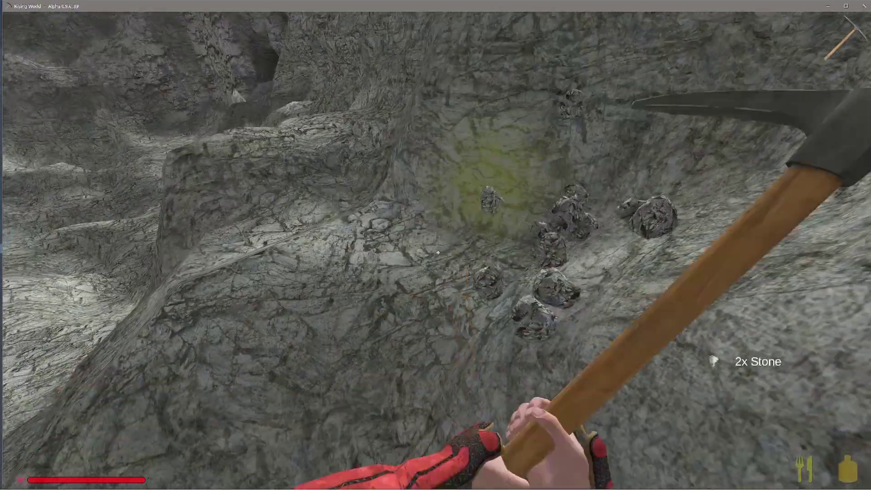
{"action": "left_click", "coordinate": [437, 252]}
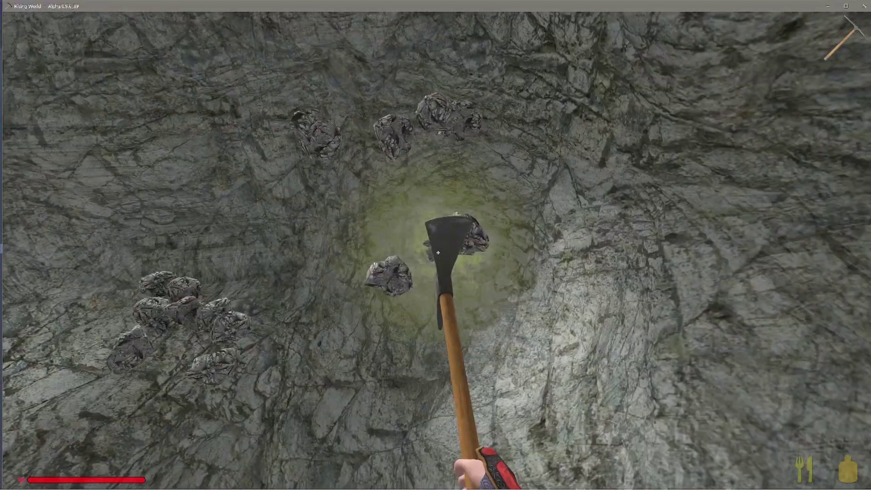
{"action": "left_click", "coordinate": [438, 253]}
{"action": "left_click", "coordinate": [438, 253]}
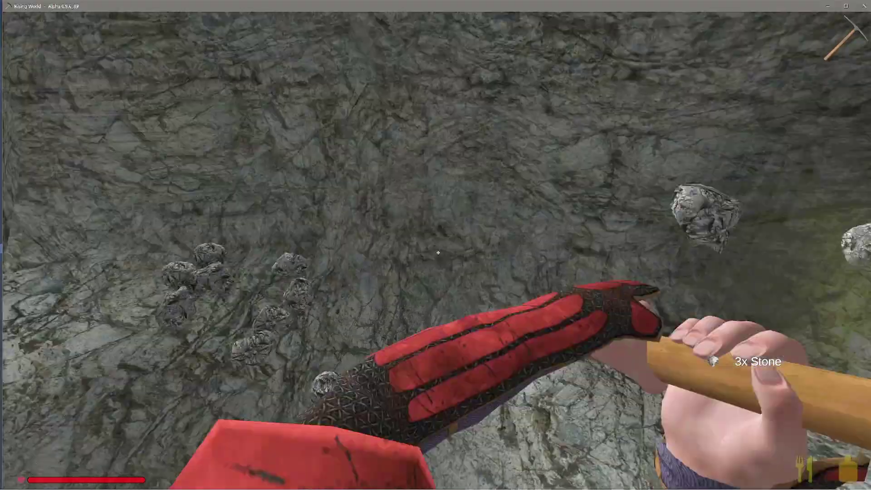
{"action": "left_click", "coordinate": [437, 252]}
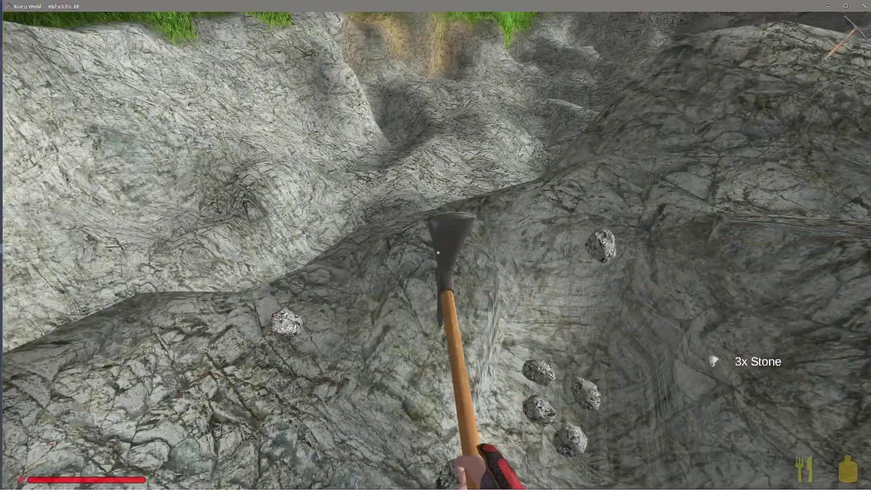
{"action": "left_click", "coordinate": [438, 252]}
{"action": "left_click", "coordinate": [437, 252]}
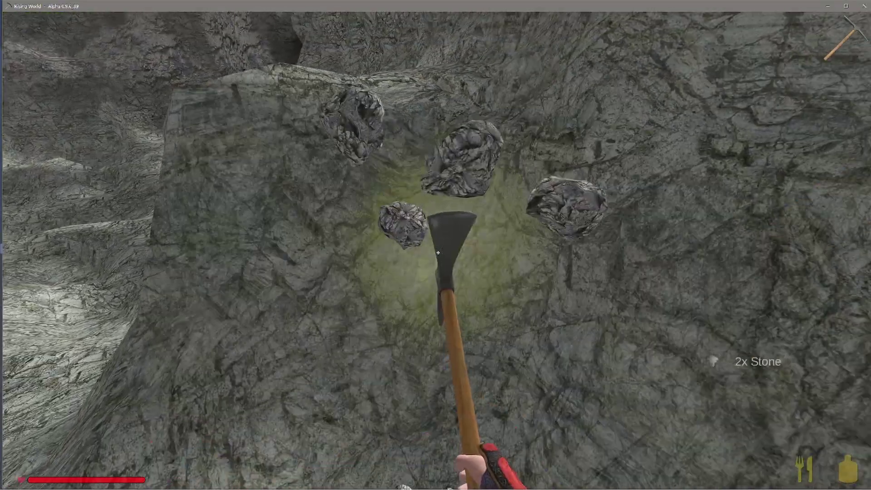
{"action": "left_click", "coordinate": [437, 253]}
{"action": "left_click", "coordinate": [438, 253]}
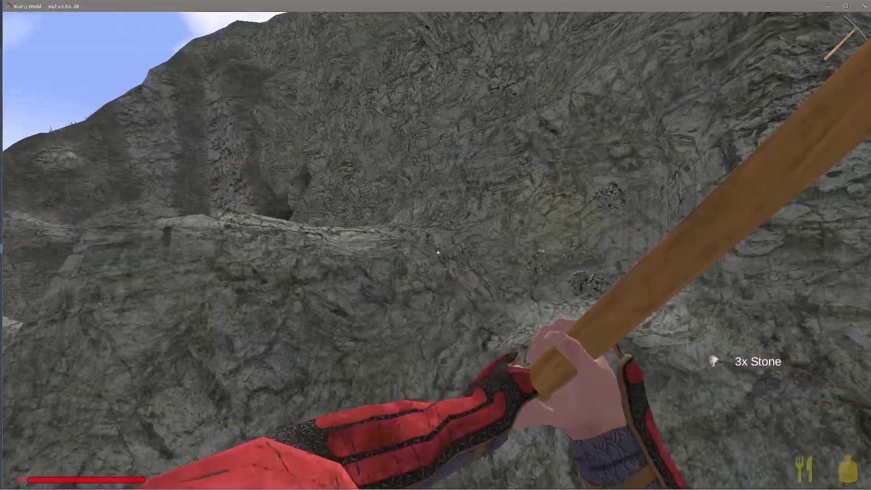
Chip stone chunks from the cliff wall
{"action": "left_click", "coordinate": [437, 253]}
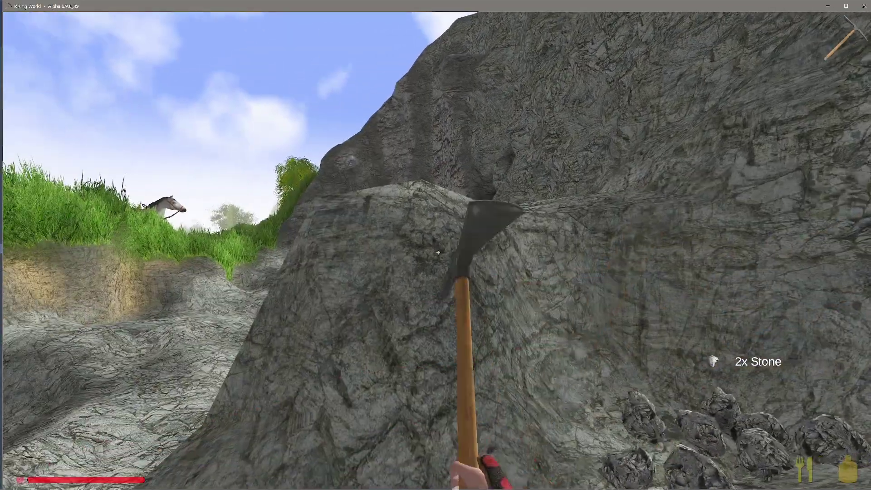
{"action": "left_click", "coordinate": [437, 253]}
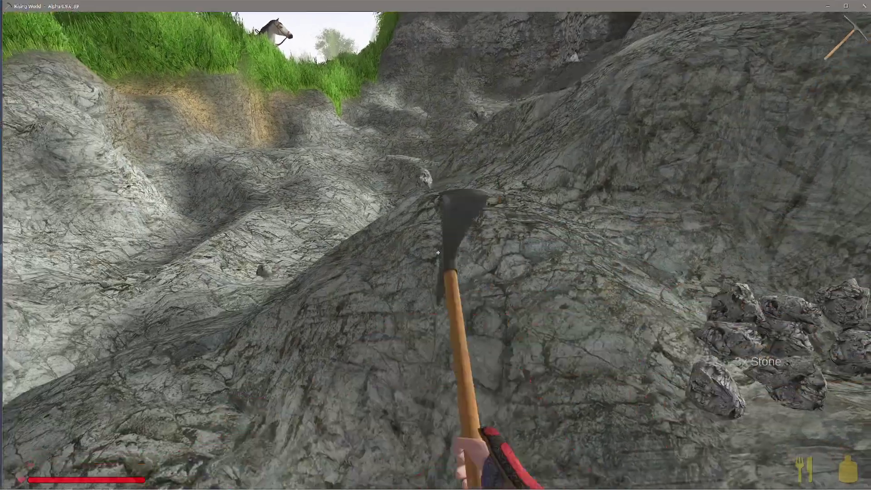
{"action": "left_click", "coordinate": [438, 253]}
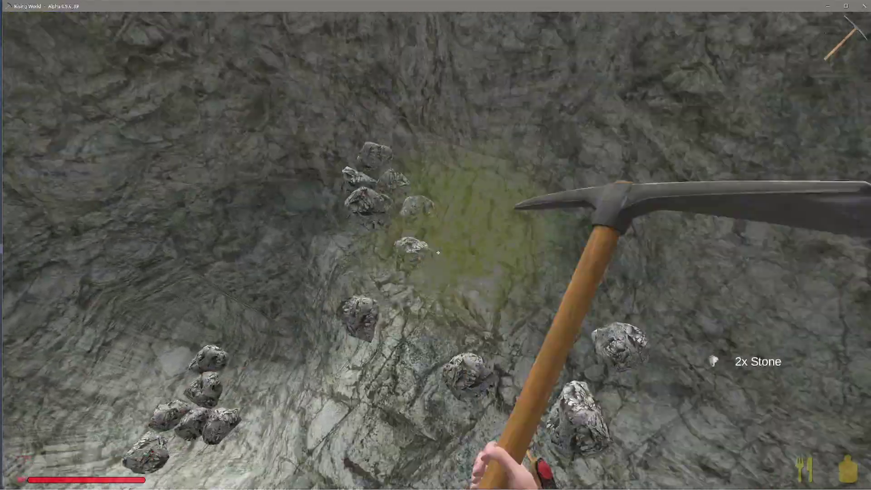
{"action": "left_click", "coordinate": [438, 252]}
{"action": "left_click", "coordinate": [437, 252]}
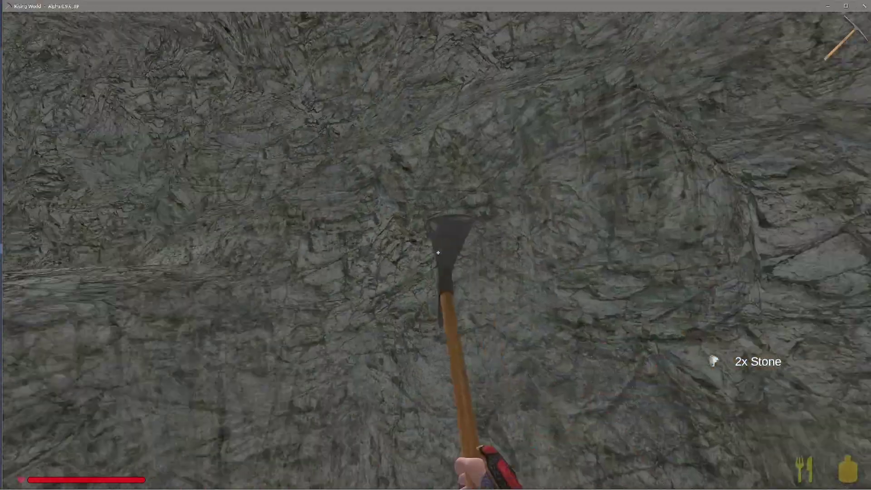
{"action": "left_click", "coordinate": [437, 253]}
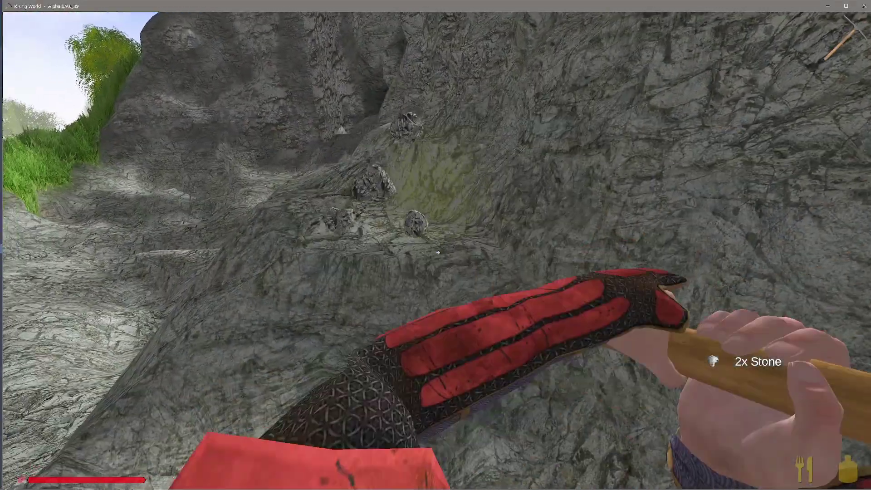
{"action": "left_click", "coordinate": [437, 252]}
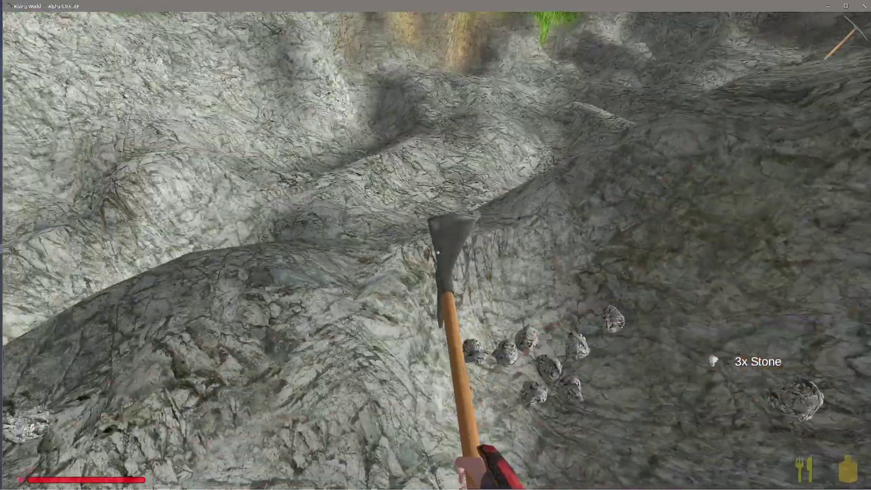
{"action": "left_click", "coordinate": [438, 252]}
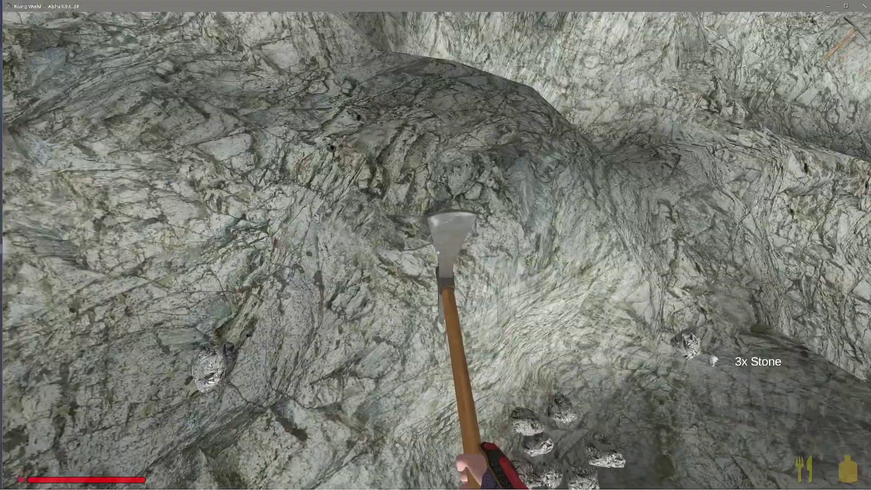
{"action": "left_click", "coordinate": [438, 253]}
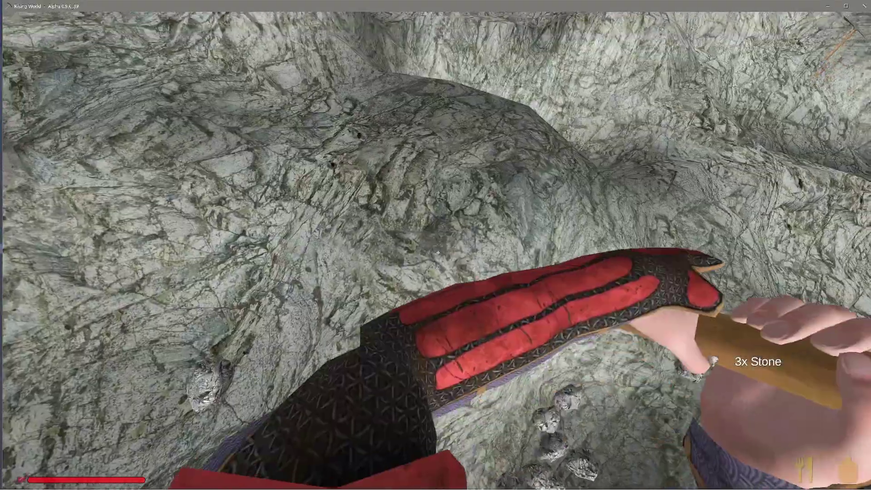
{"action": "left_click", "coordinate": [437, 253]}
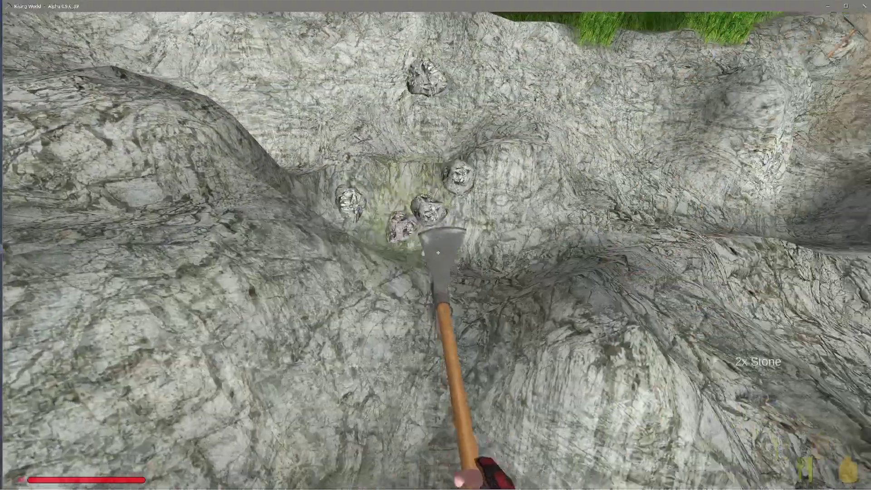
{"action": "left_click", "coordinate": [437, 252]}
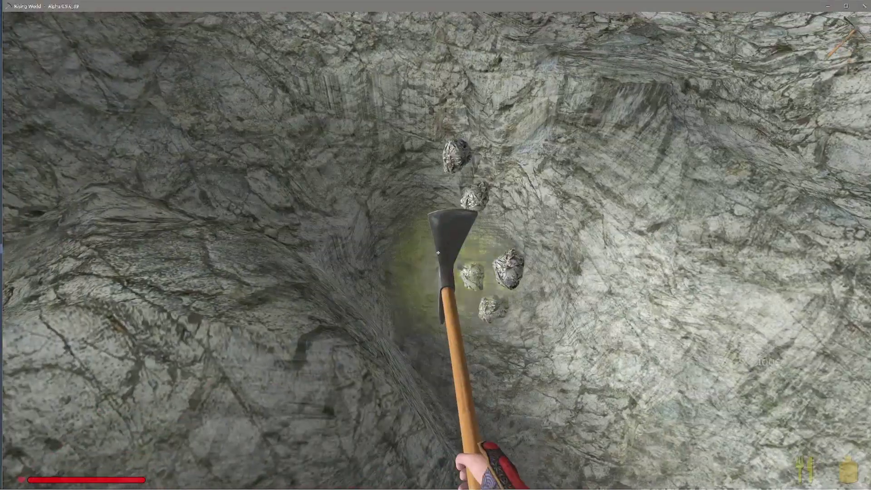
{"action": "left_click", "coordinate": [437, 253]}
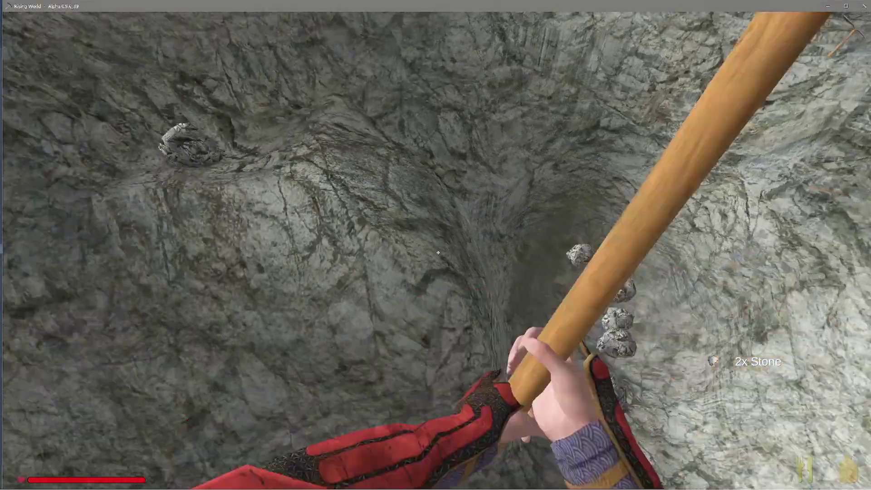
{"action": "left_click", "coordinate": [437, 253]}
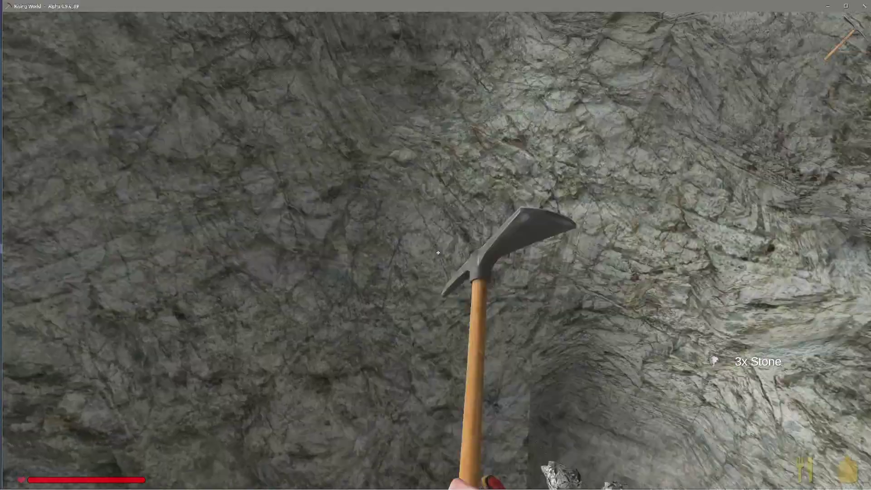
Mine more stone from the pale rock wall, floor and slope
{"action": "left_click", "coordinate": [437, 253]}
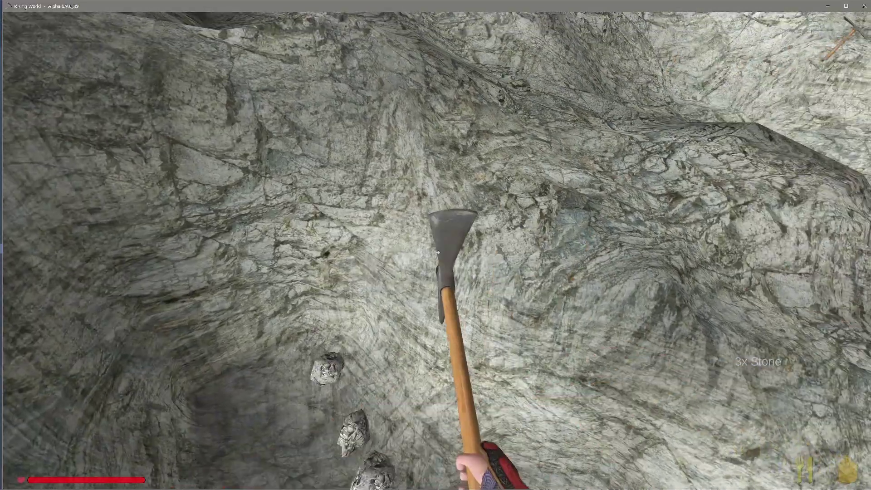
{"action": "left_click", "coordinate": [438, 252]}
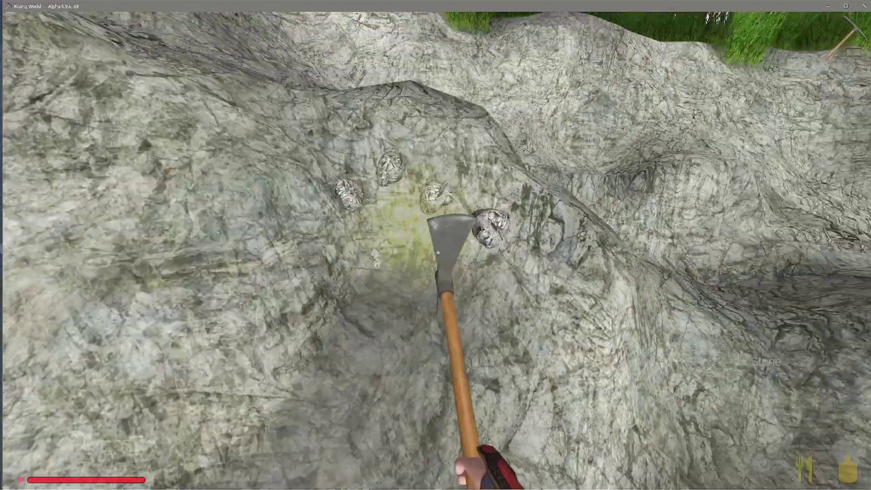
{"action": "left_click", "coordinate": [438, 253]}
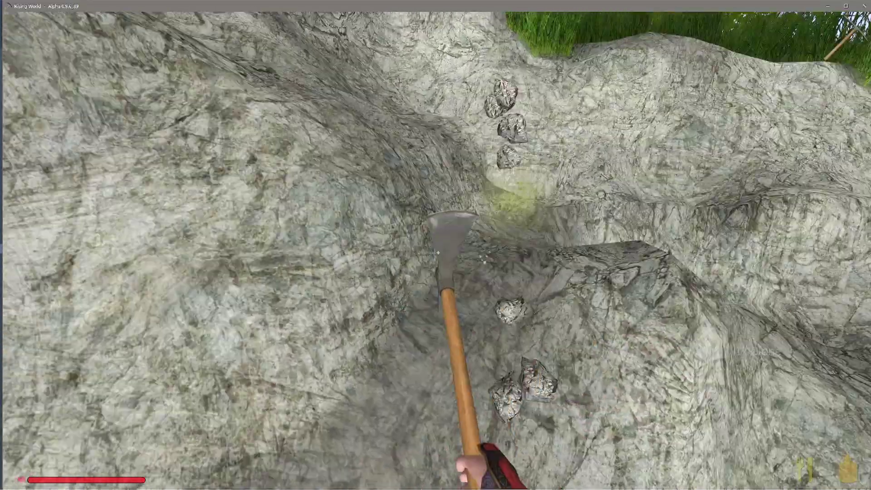
{"action": "left_click", "coordinate": [438, 253]}
{"action": "left_click", "coordinate": [438, 253]}
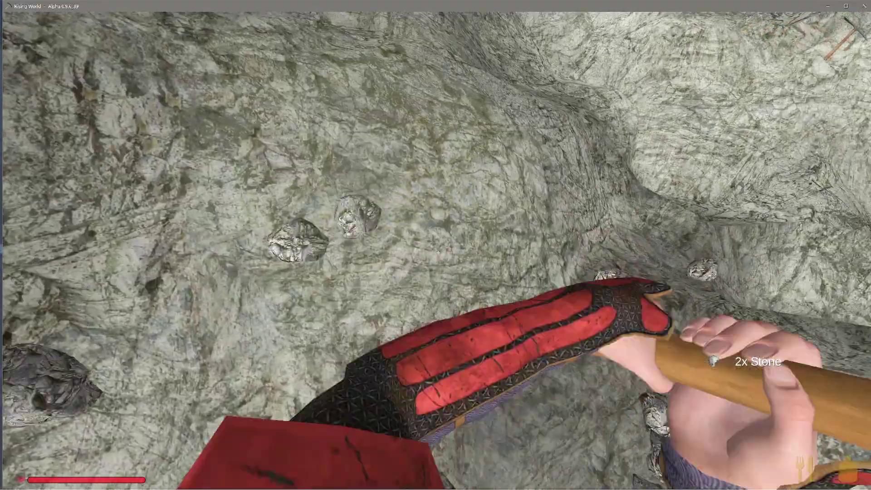
{"action": "left_click", "coordinate": [437, 253]}
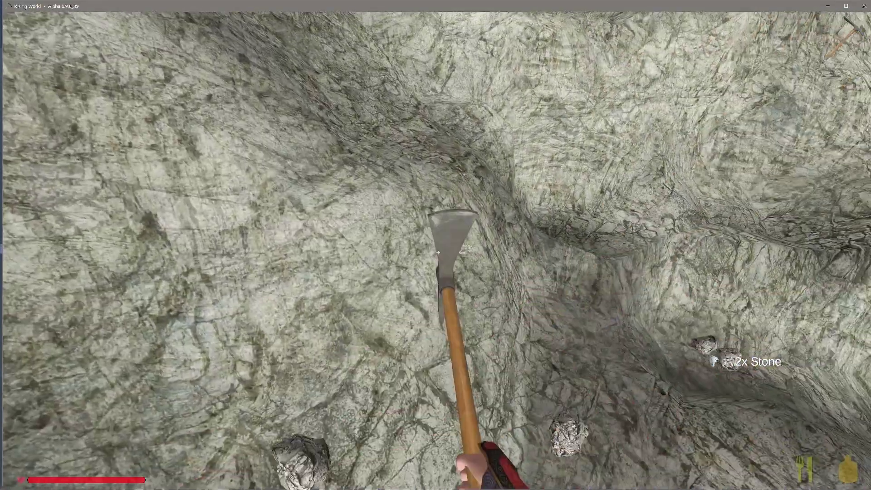
{"action": "left_click", "coordinate": [437, 252]}
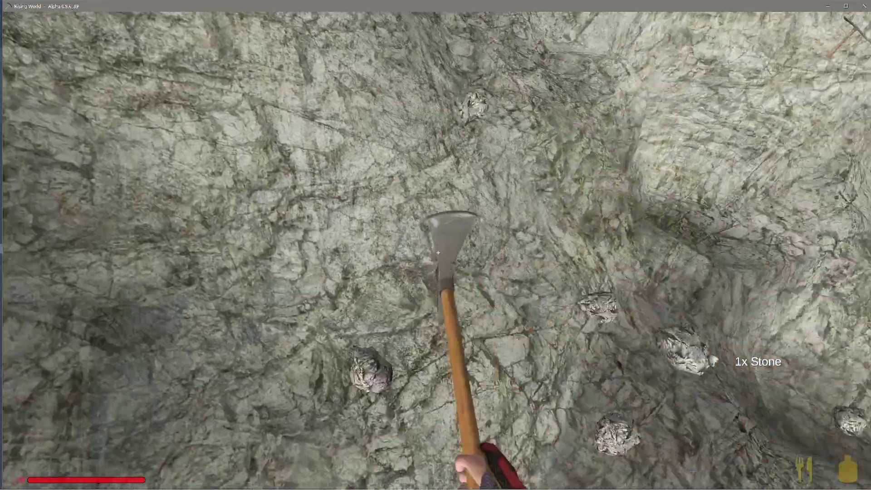
{"action": "left_click", "coordinate": [437, 253]}
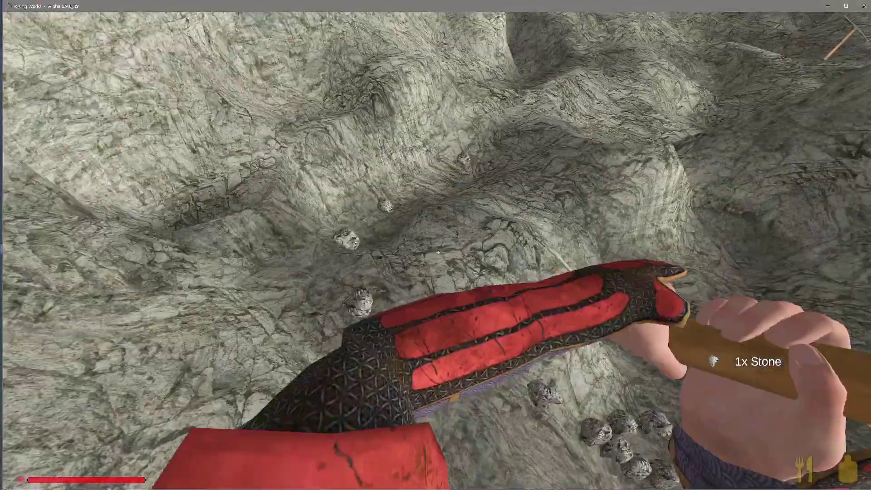
{"action": "left_click", "coordinate": [438, 252]}
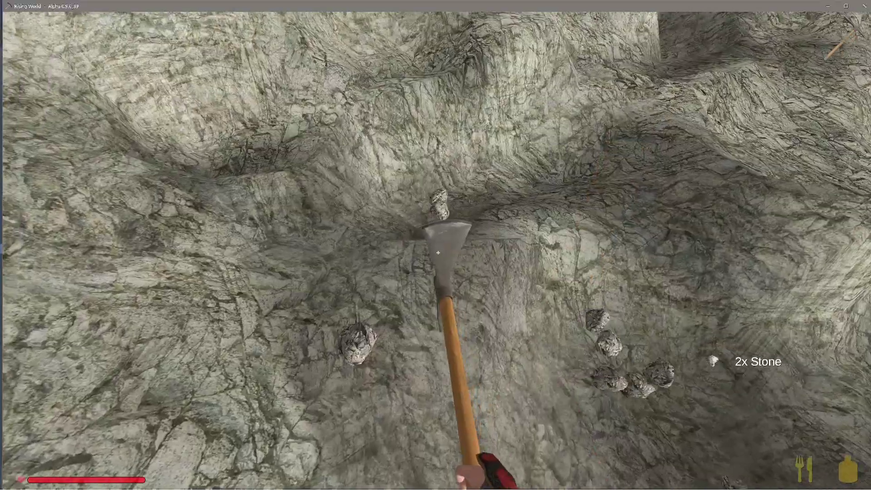
{"action": "left_click", "coordinate": [438, 252]}
{"action": "left_click", "coordinate": [437, 253]}
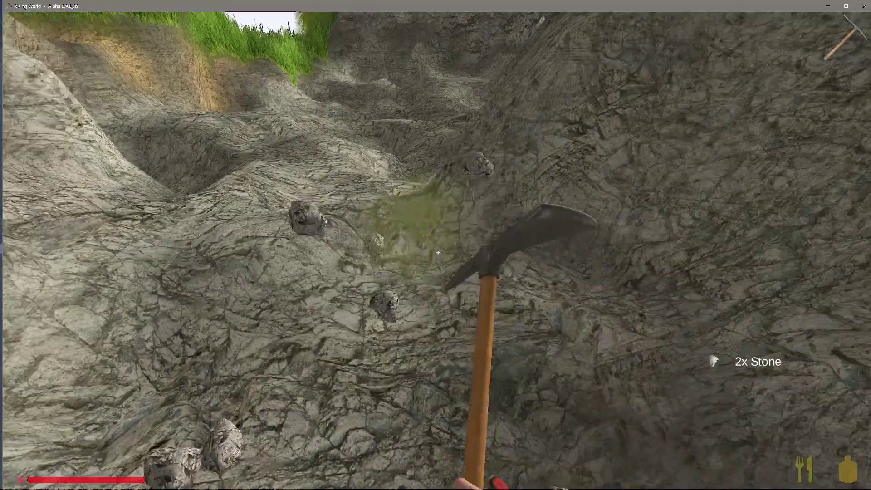
{"action": "left_click", "coordinate": [438, 252]}
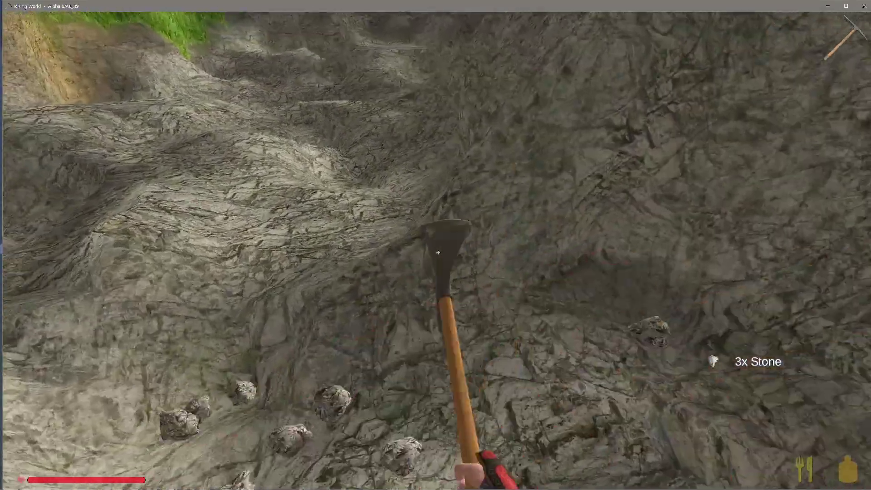
{"action": "left_click", "coordinate": [438, 253]}
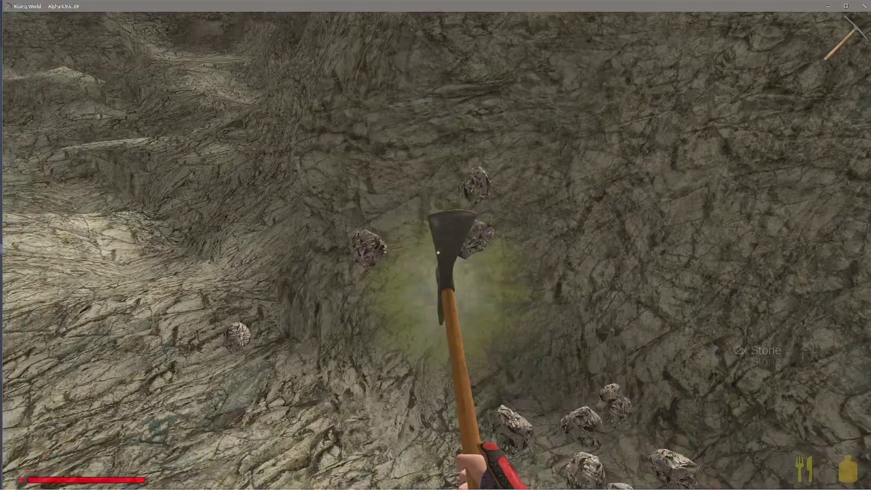
Break more rock loose and pick up the freed stone chunks
{"action": "key", "text": "f"}
{"action": "key", "text": "f"}
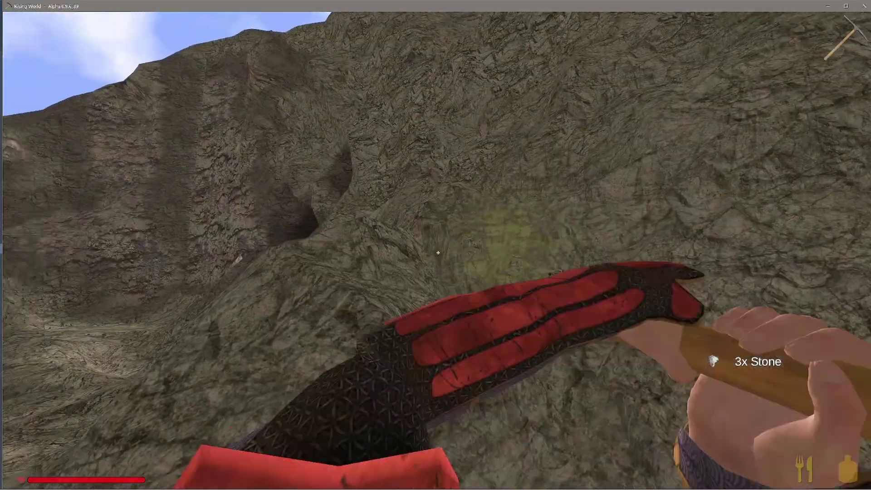
{"action": "left_click", "coordinate": [438, 252]}
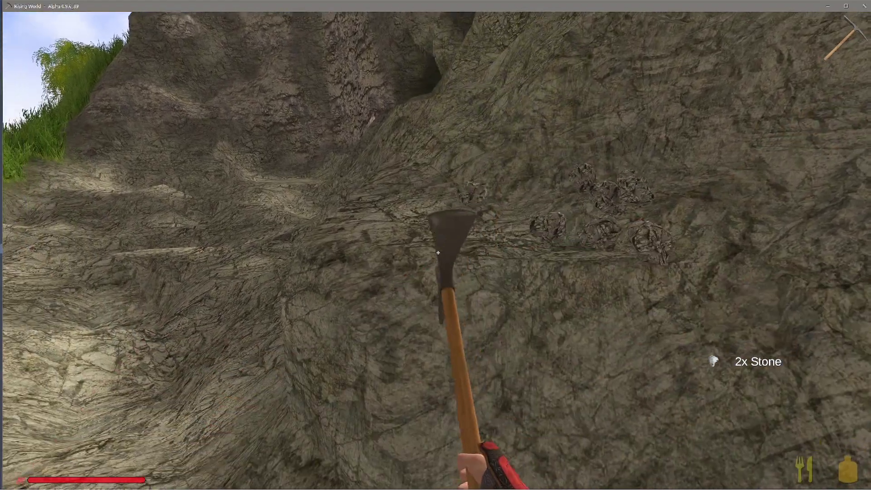
{"action": "left_click", "coordinate": [437, 253]}
{"action": "key", "text": "f"}
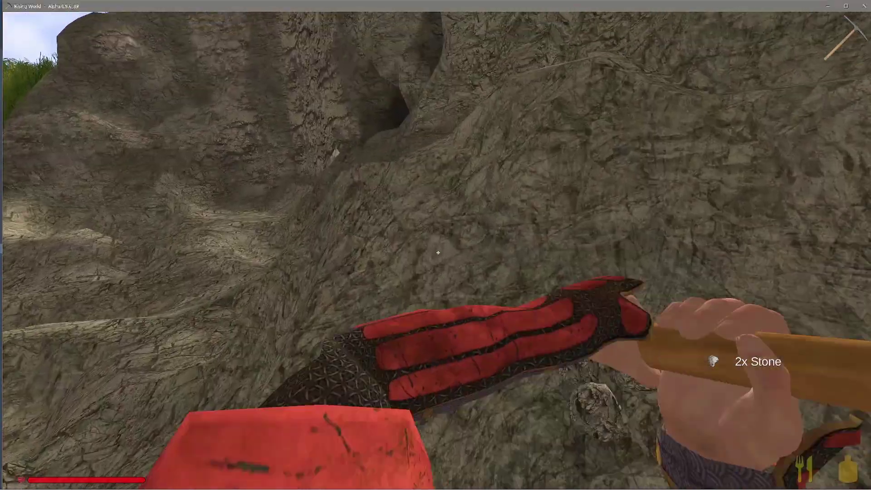
{"action": "key", "text": "f"}
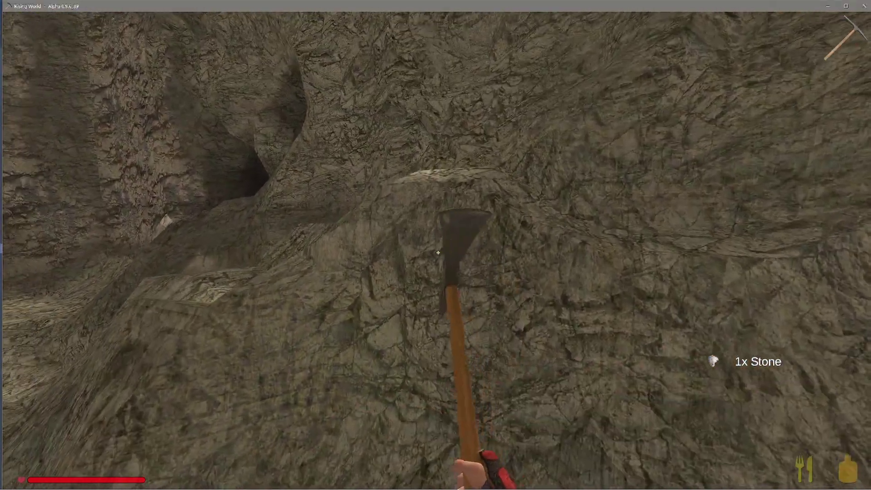
{"action": "key", "text": "f"}
{"action": "left_click", "coordinate": [437, 253]}
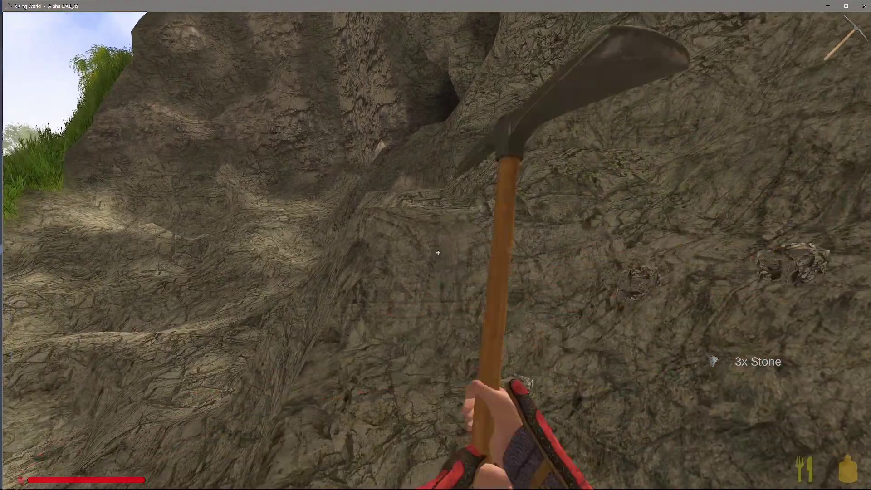
{"action": "key", "text": "f"}
{"action": "left_click", "coordinate": [438, 253]}
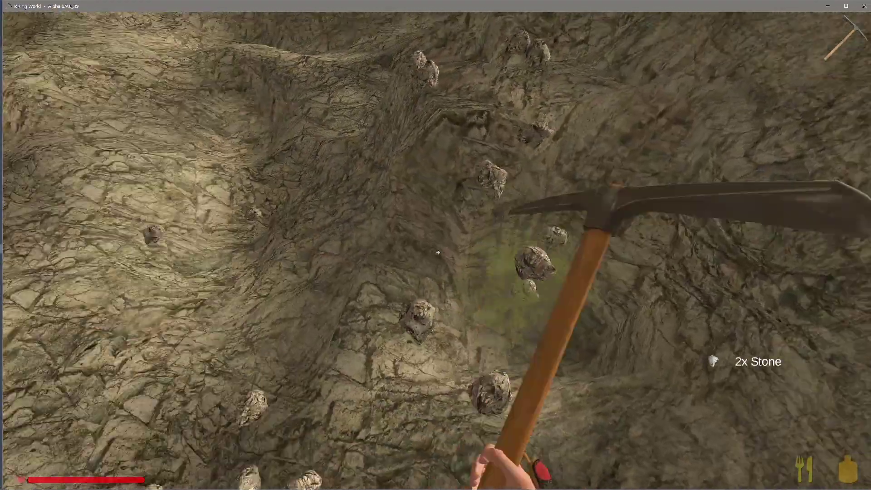
{"action": "key", "text": "f"}
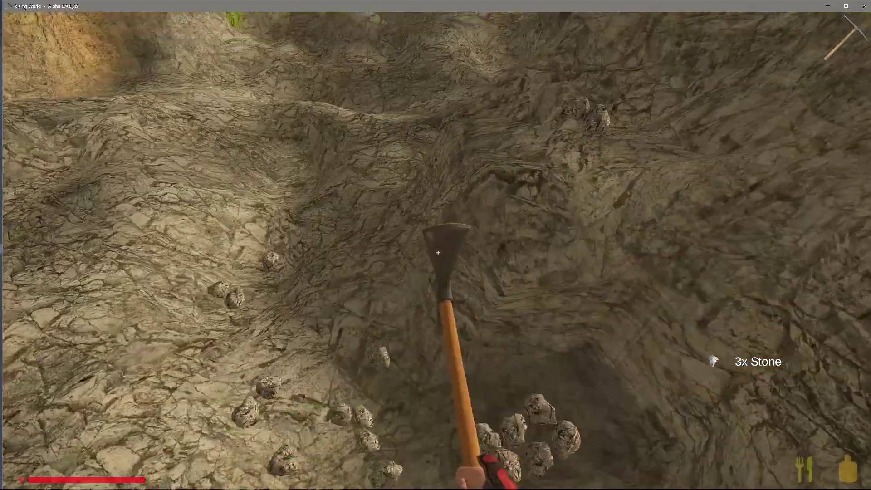
{"action": "key", "text": "f"}
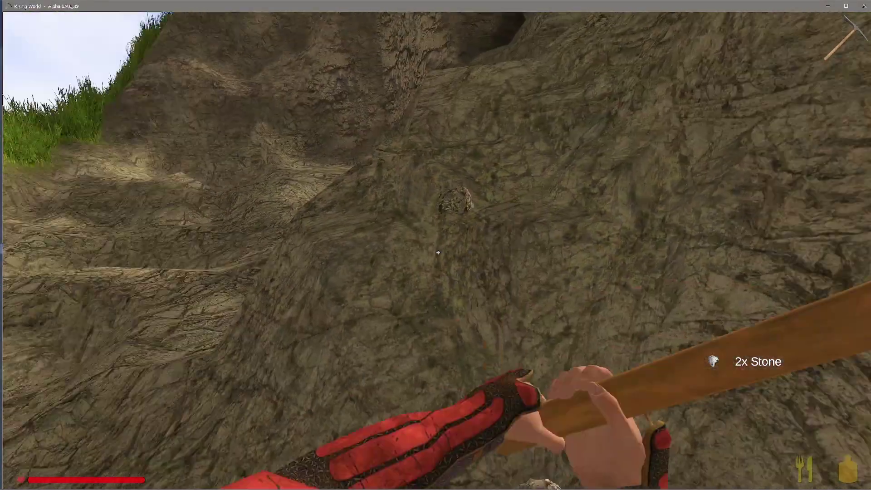
{"action": "left_click", "coordinate": [438, 252]}
{"action": "key", "text": "f"}
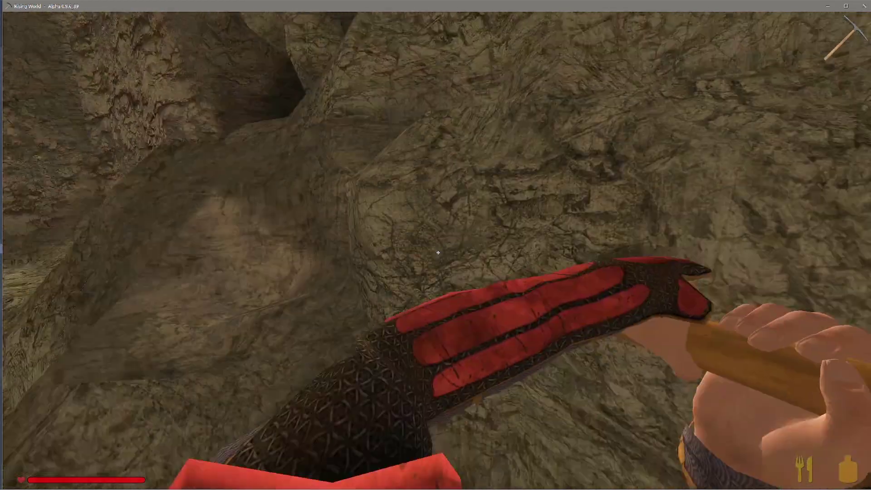
{"action": "left_click", "coordinate": [437, 253]}
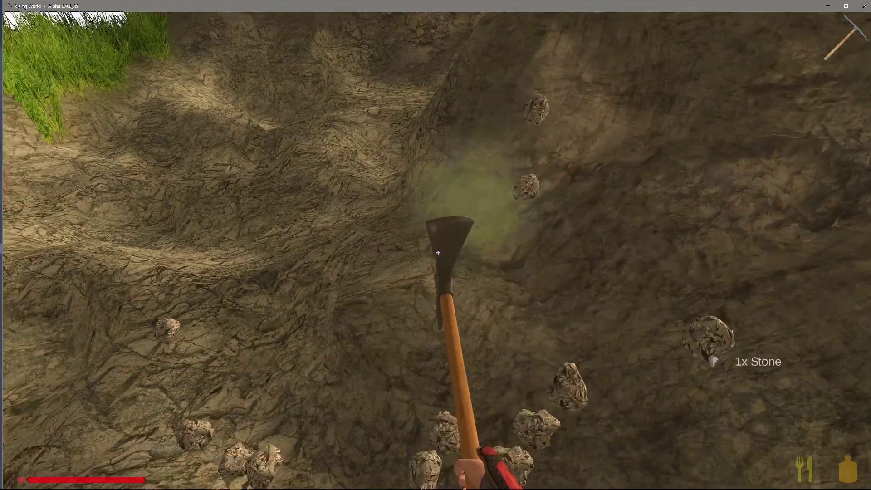
{"action": "key", "text": "f"}
{"action": "key", "text": "f"}
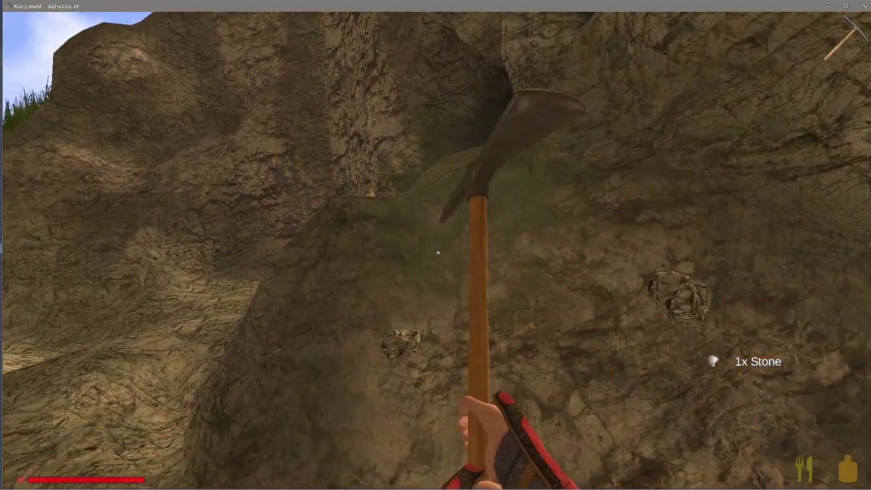
Mine the rock wall by the cave and collect the last loose stones
{"action": "left_click", "coordinate": [437, 253]}
{"action": "key", "text": "f"}
{"action": "key", "text": "f"}
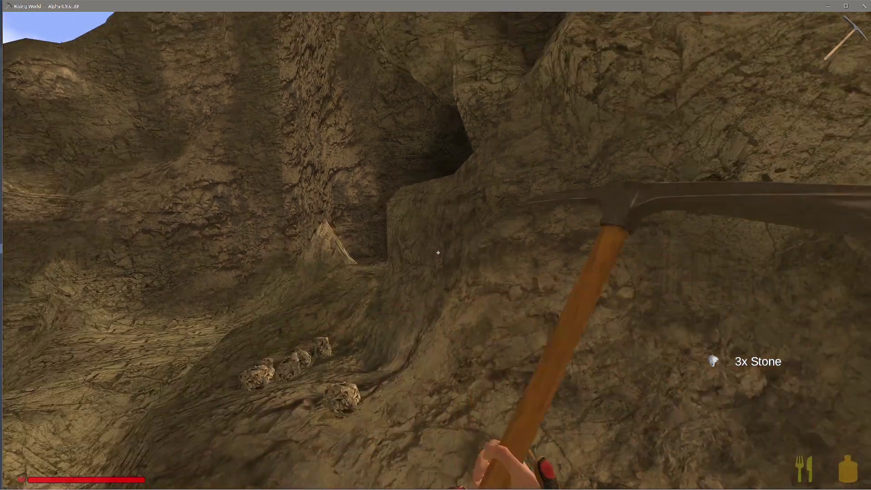
{"action": "left_click", "coordinate": [437, 253]}
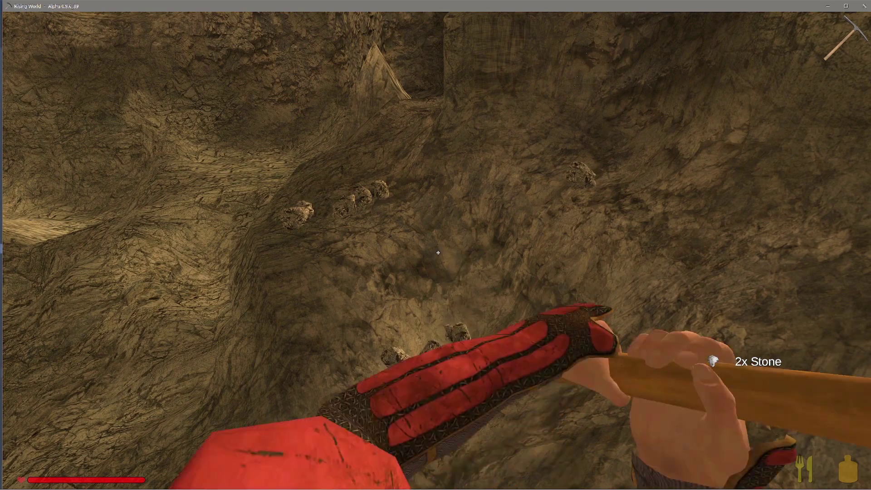
{"action": "left_click", "coordinate": [437, 253]}
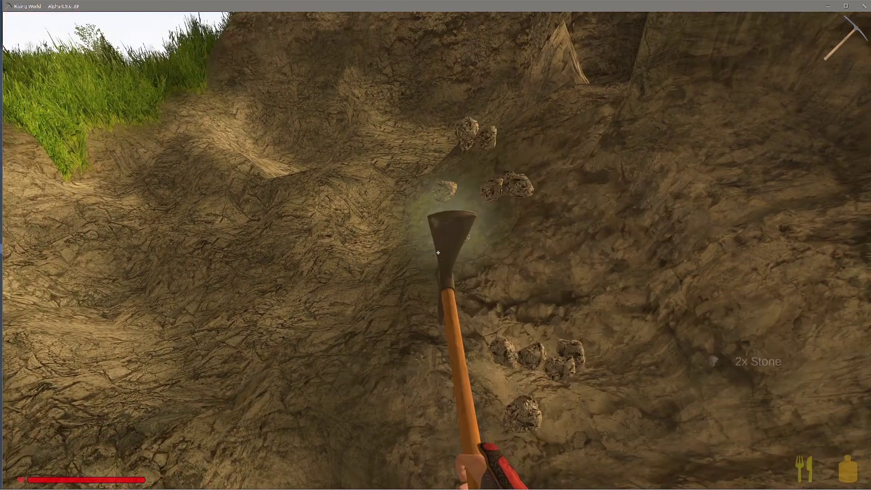
{"action": "key", "text": "f"}
{"action": "left_click", "coordinate": [437, 252]}
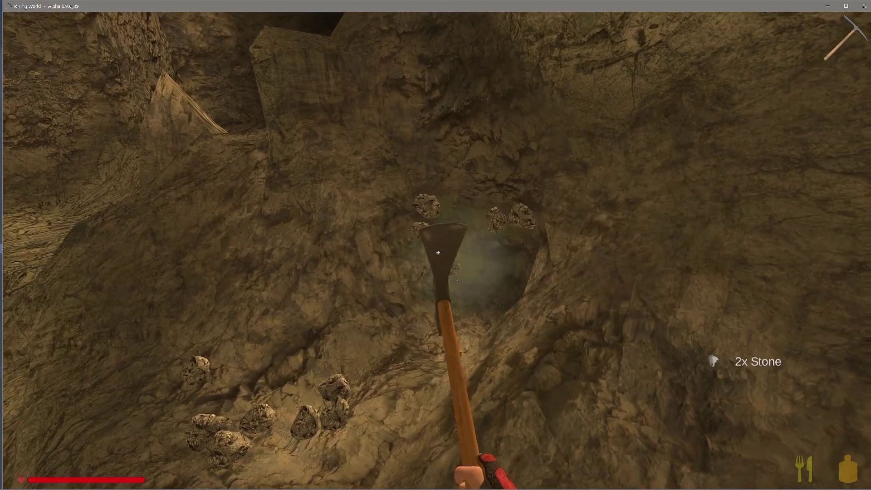
{"action": "left_click", "coordinate": [437, 253]}
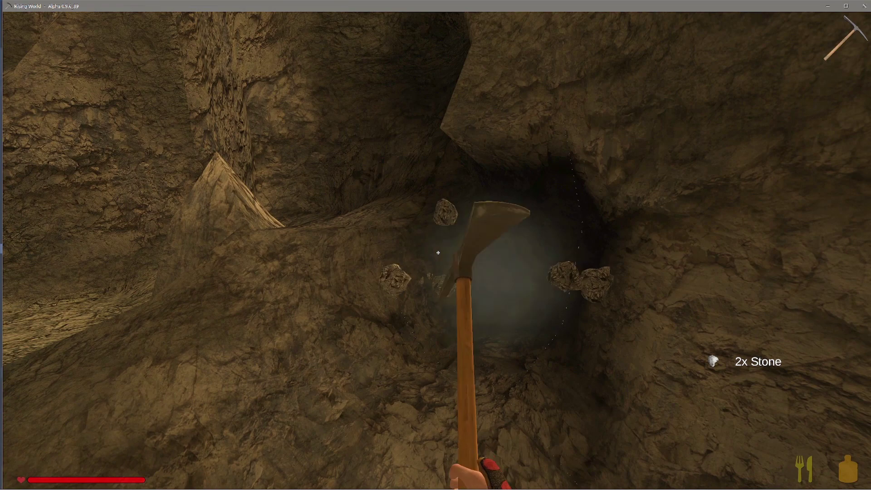
{"action": "key", "text": "f"}
{"action": "left_click", "coordinate": [437, 252]}
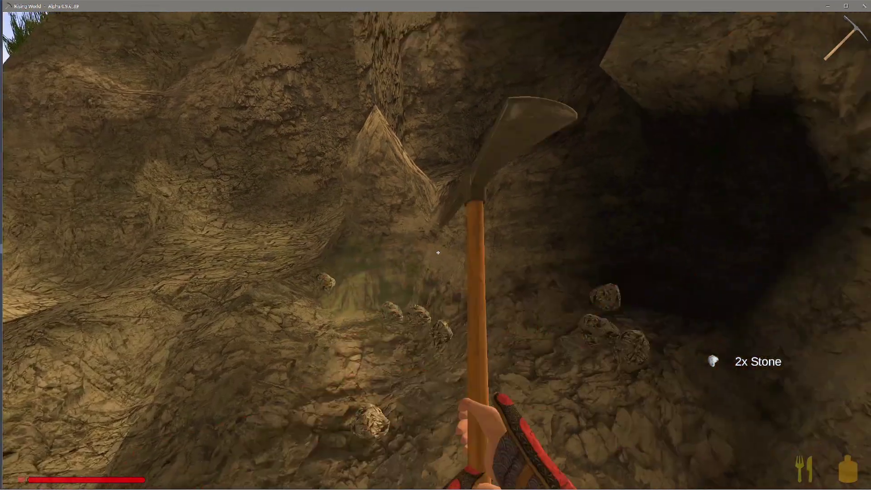
{"action": "left_click", "coordinate": [438, 253]}
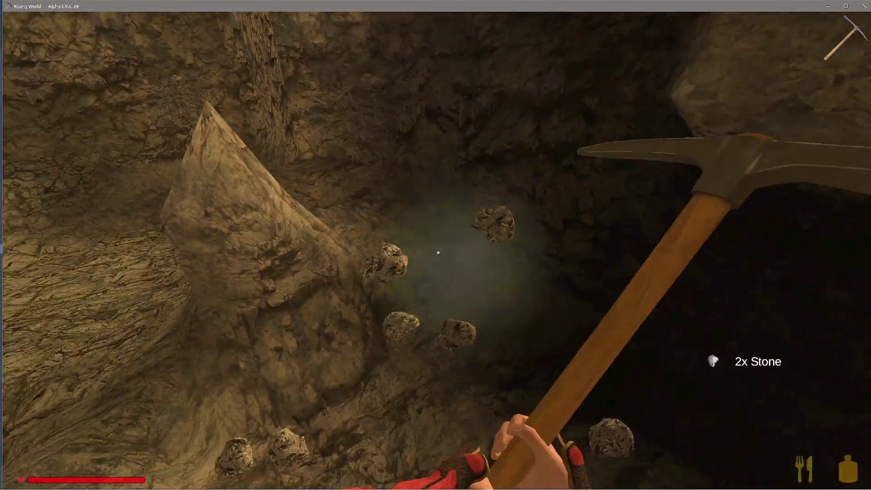
{"action": "left_click", "coordinate": [437, 252]}
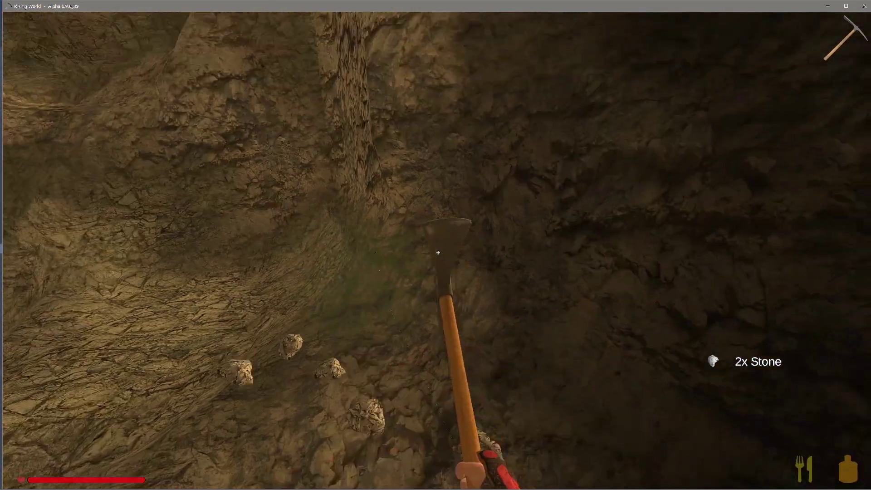
{"action": "left_click", "coordinate": [437, 252]}
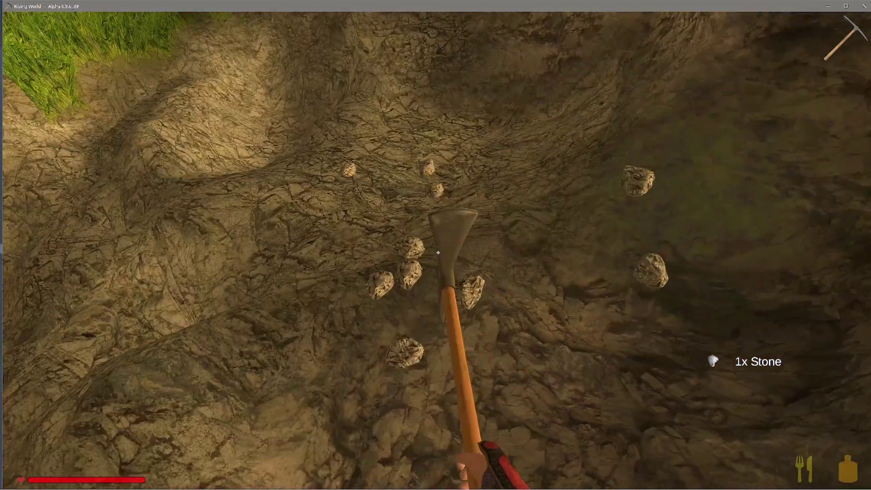
{"action": "key", "text": "f"}
{"action": "key", "text": "f"}
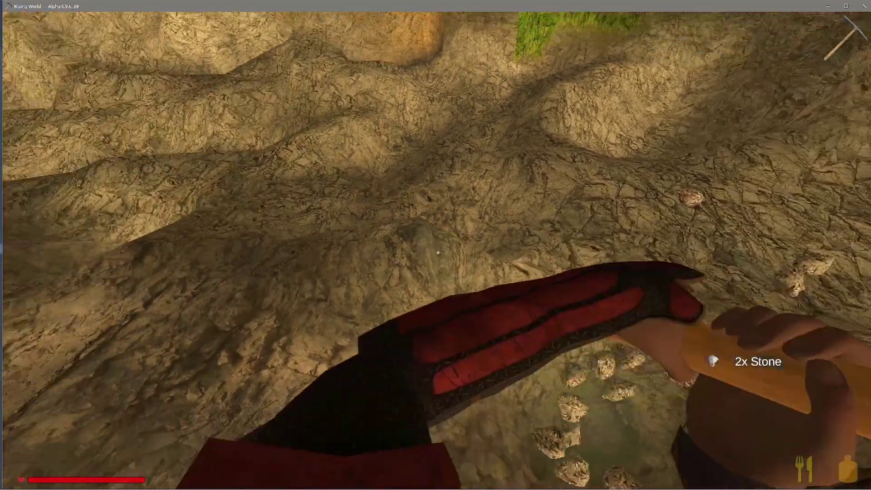
{"action": "key", "text": "f"}
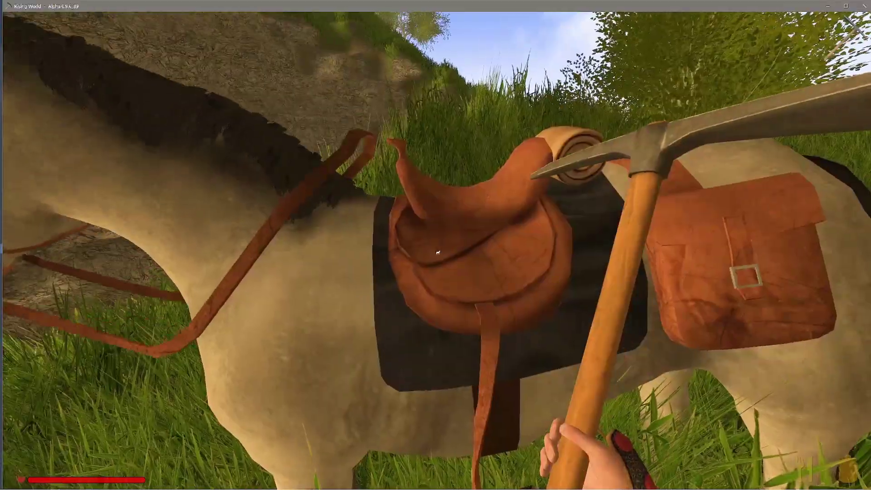
Mount the saddled pack horse and ride up the grassy hill
{"action": "key", "text": "f"}
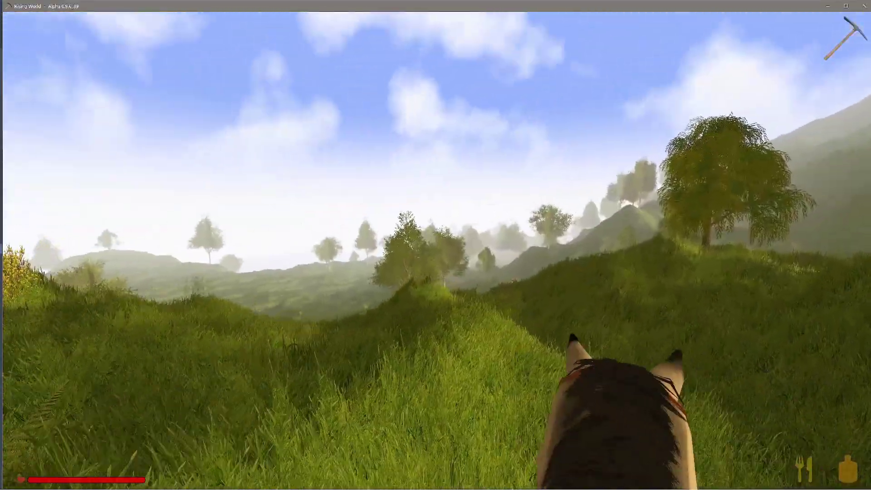
{"action": "key", "text": "w"}
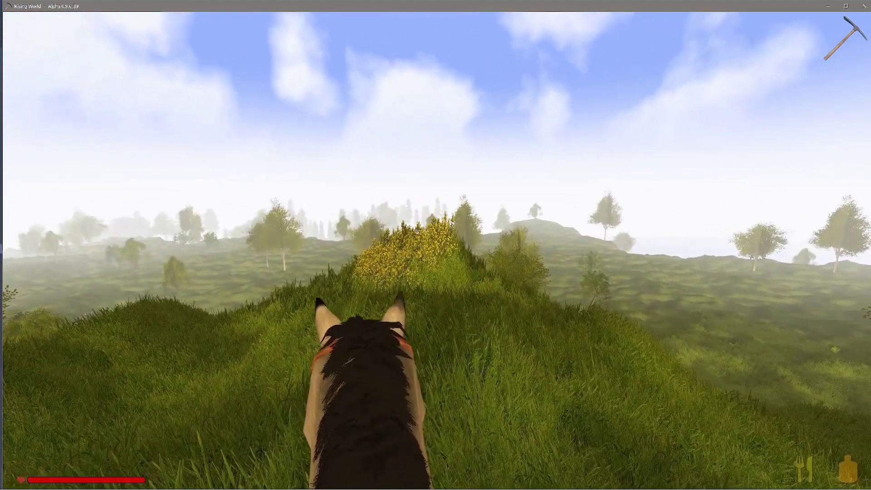
Open and close the map three times to recheck position near the quarry
{"action": "key", "text": "m"}
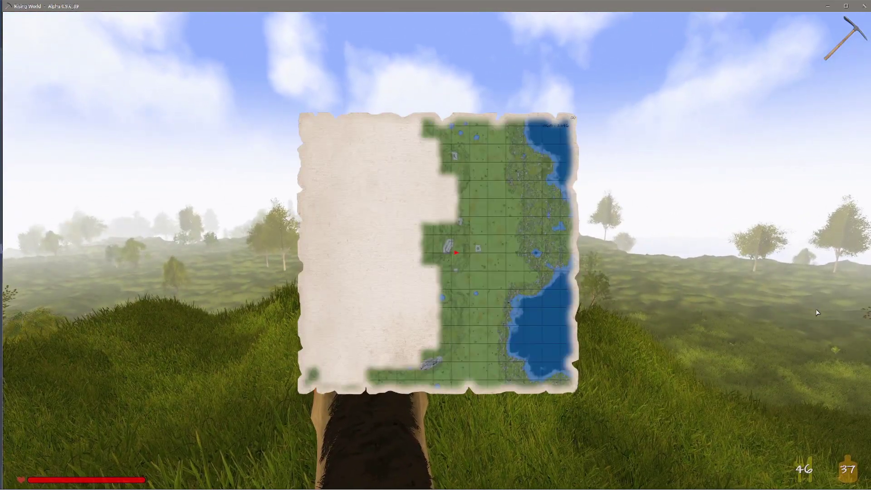
{"action": "key", "text": "m"}
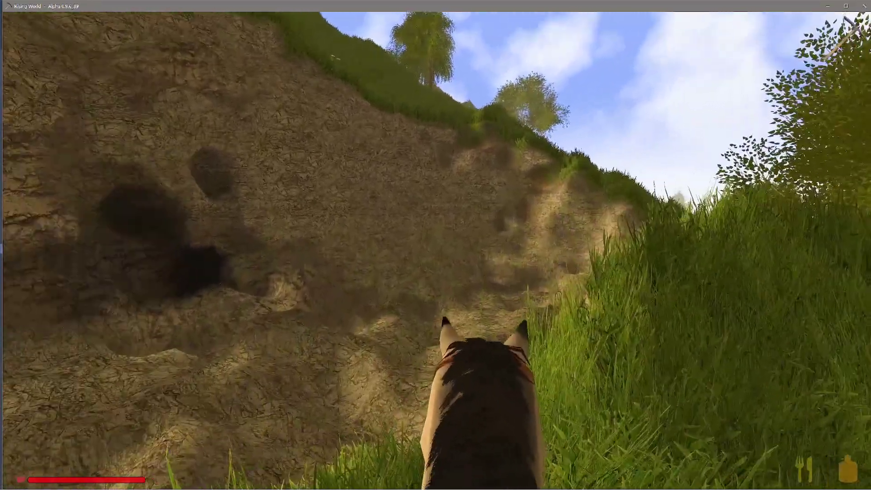
{"action": "key", "text": "m"}
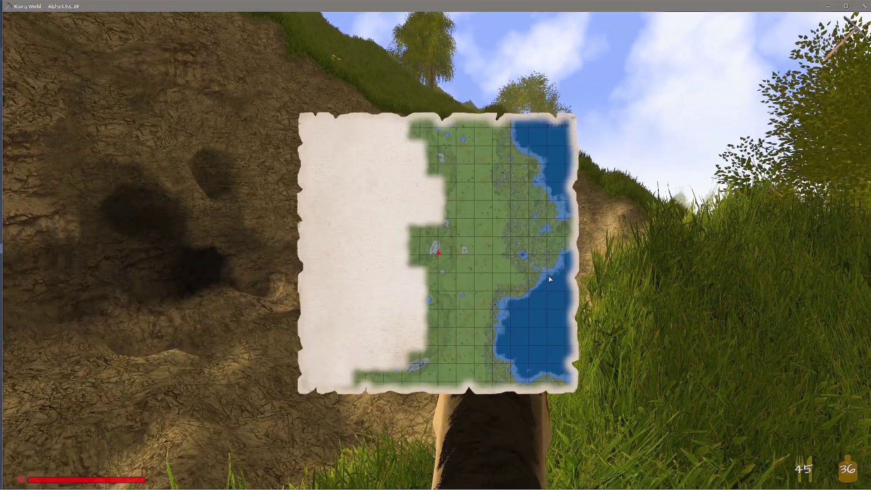
{"action": "scroll", "coordinate": [437, 252], "scroll_direction": "up", "scroll_amount": 5}
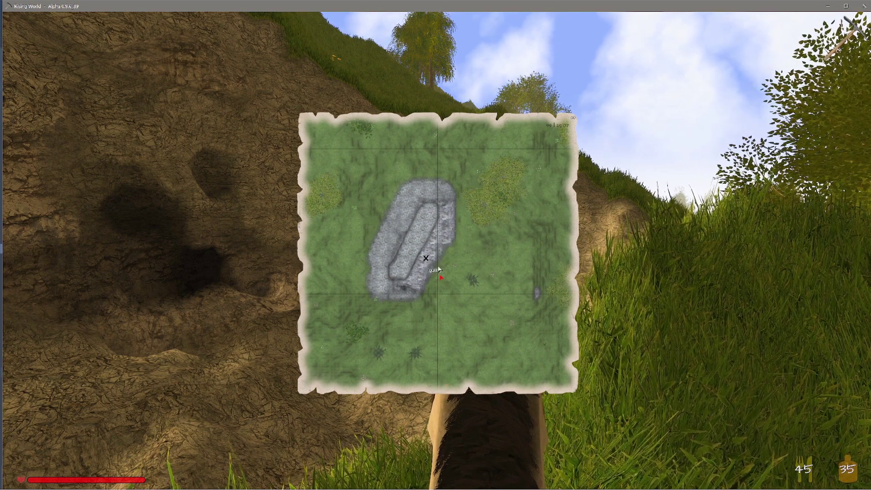
{"action": "key", "text": "m"}
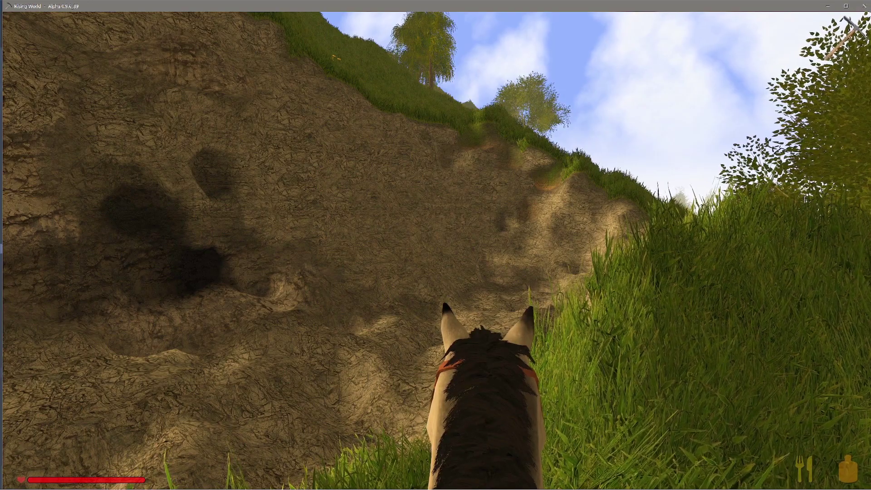
{"action": "key", "text": "m"}
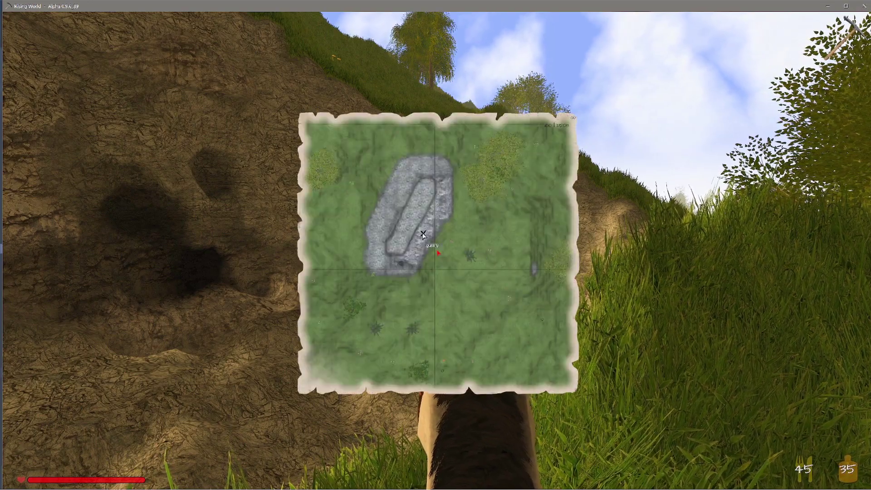
{"action": "key", "text": "m"}
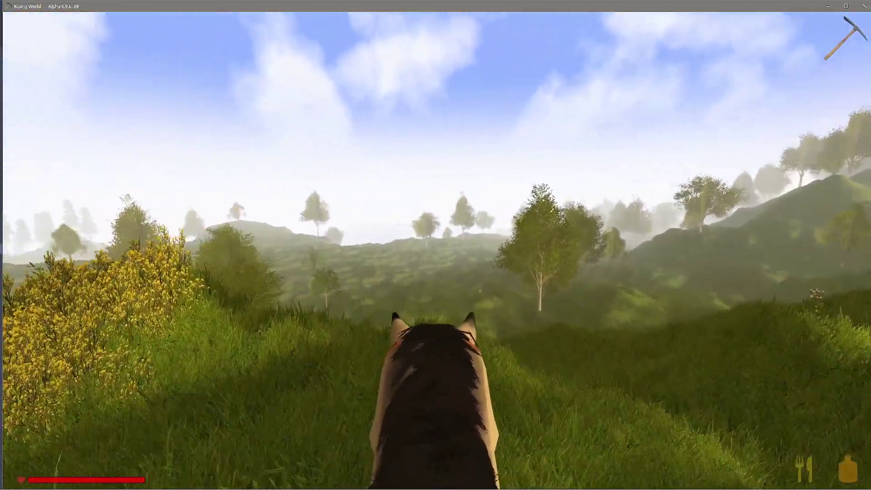
Ride across the grassy hills and dismount at the rocky mound
{"action": "key", "text": "w"}
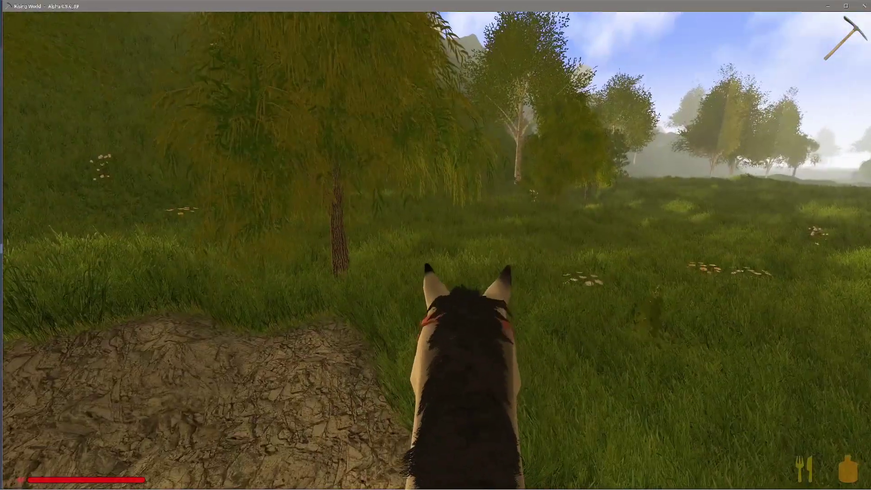
{"action": "key", "text": "f"}
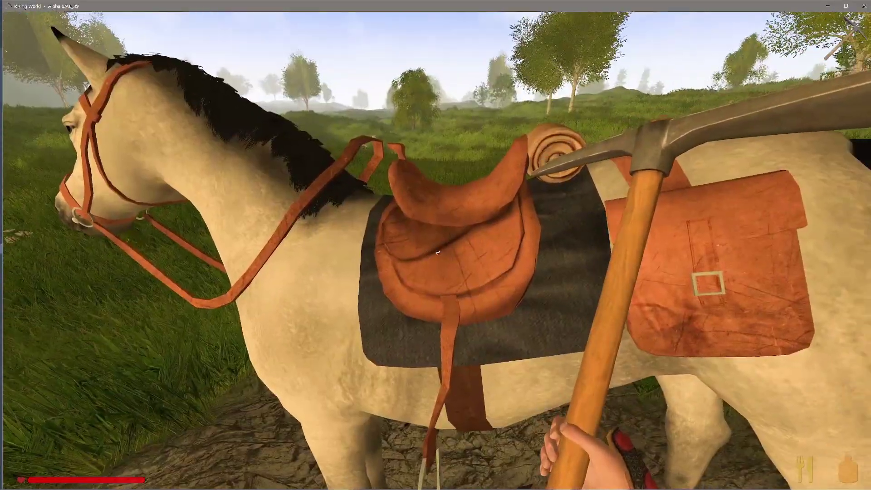
Mount the saddled horse for the ride to the lakeside stone house
{"action": "key", "text": "e"}
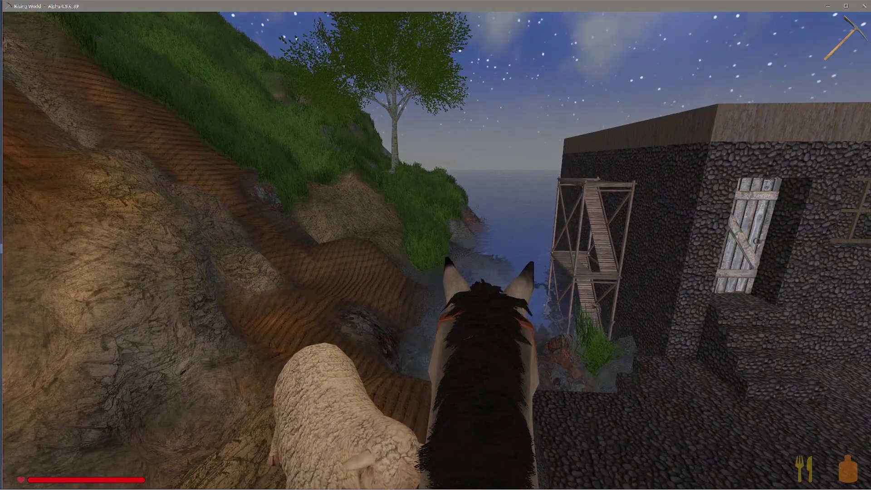
Dismount beside the stone house, drink from the waterskin, and walk to its wooden door
{"action": "key", "text": "f"}
{"action": "scroll", "coordinate": [437, 252], "scroll_direction": "down", "scroll_amount": 2}
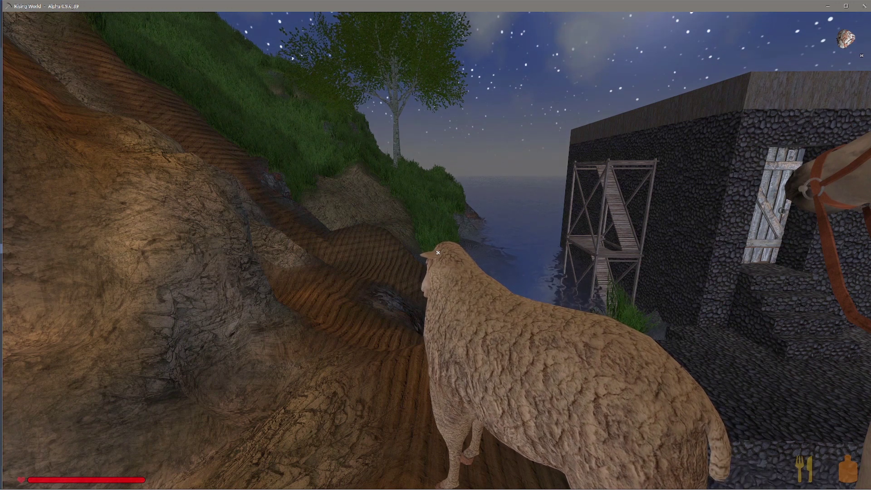
{"action": "scroll", "coordinate": [437, 253], "scroll_direction": "up", "scroll_amount": 1}
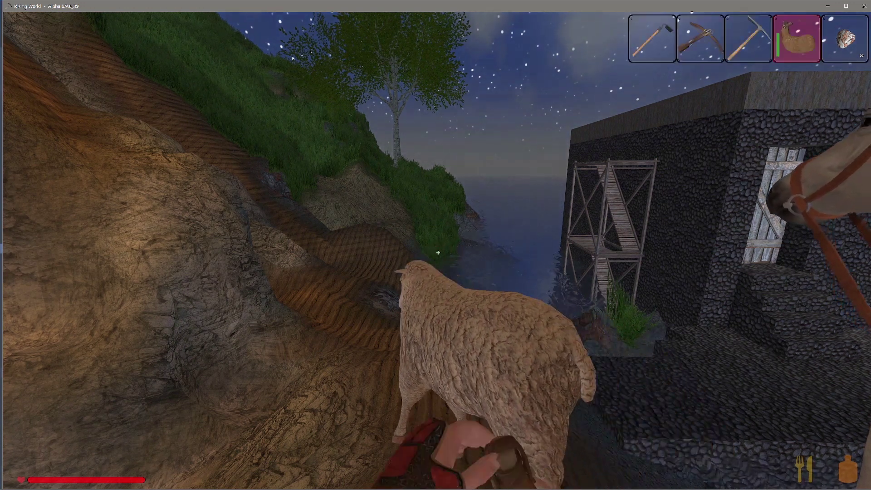
{"action": "right_click", "coordinate": [437, 252]}
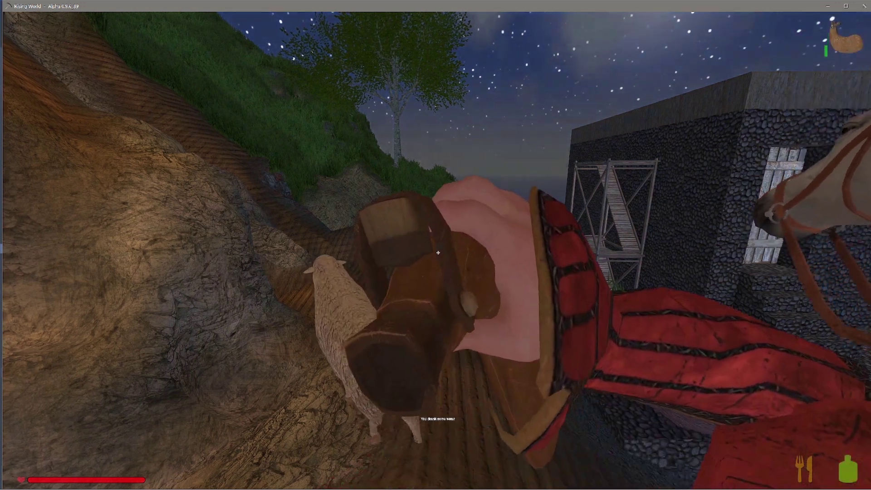
{"action": "key", "text": "w"}
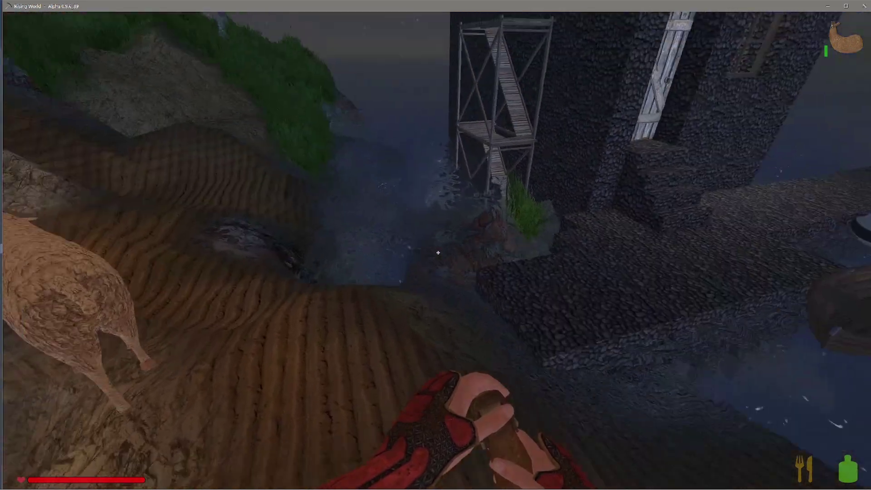
{"action": "key", "text": "w"}
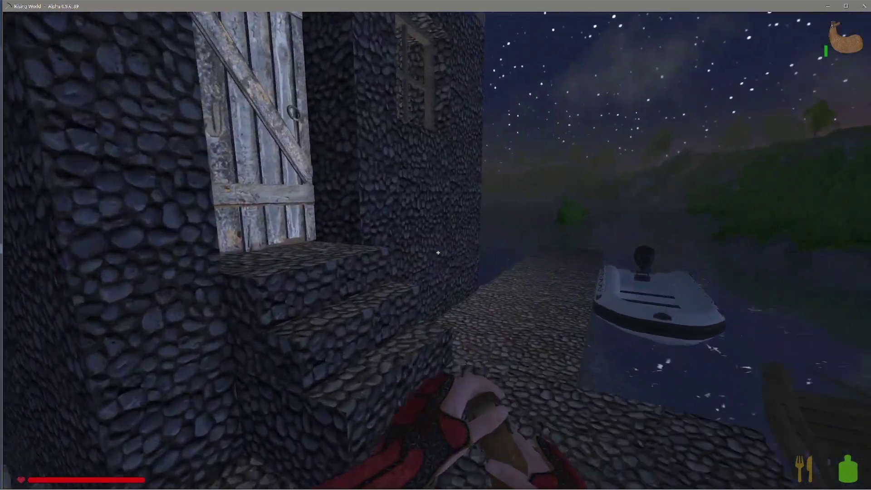
Open the wooden door, walk through the doorway, and stop at the chests by the wall
{"action": "key", "text": "f"}
{"action": "key", "text": "w"}
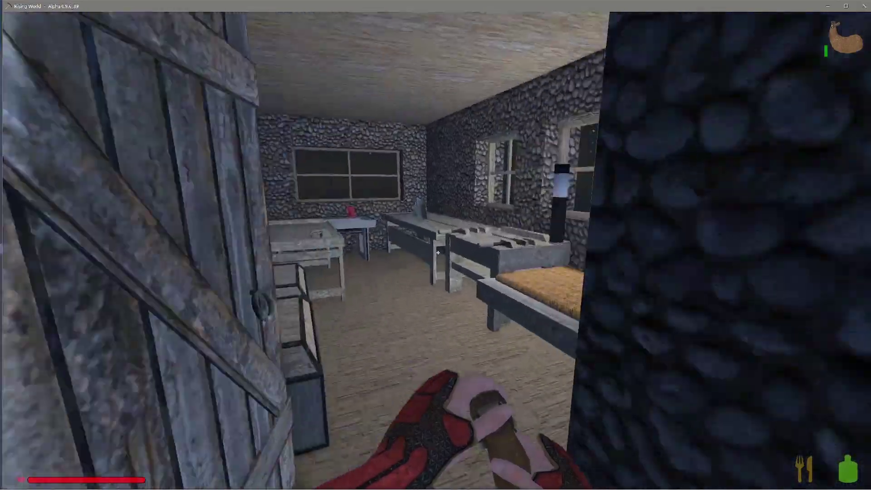
{"action": "key", "text": "w"}
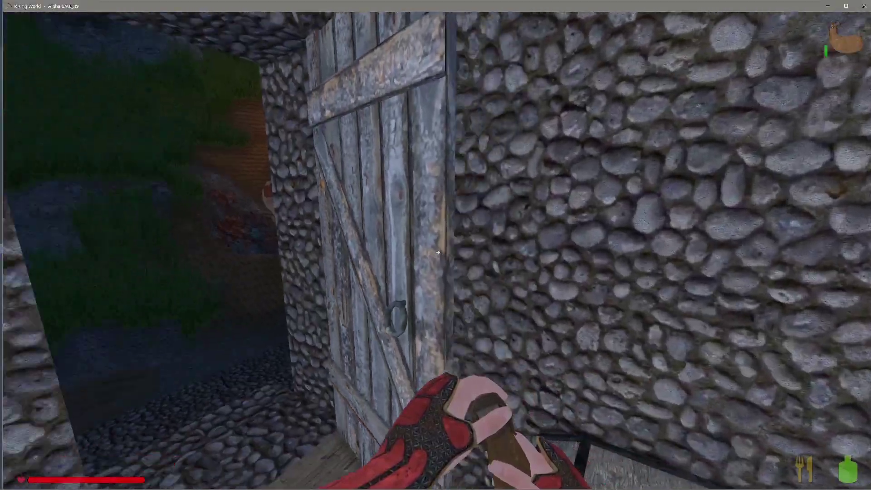
{"action": "key", "text": "w"}
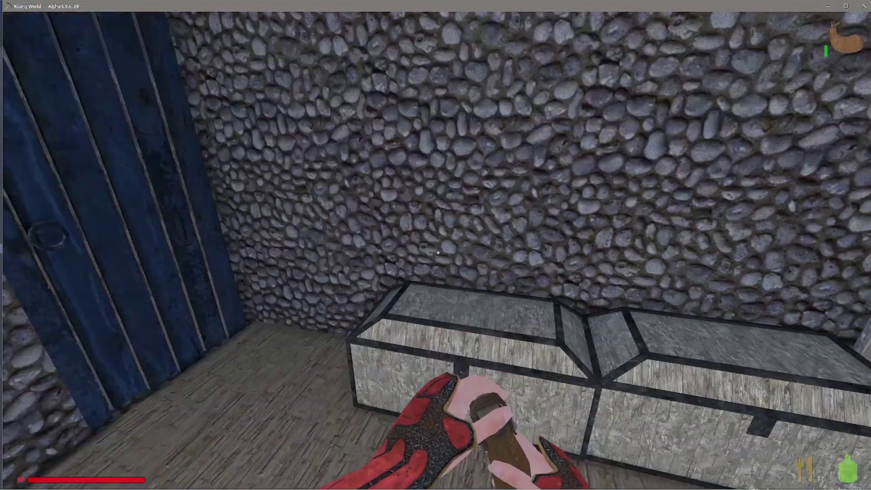
Check the first chest, then store quarried stone in the next chest
{"action": "key", "text": "e"}
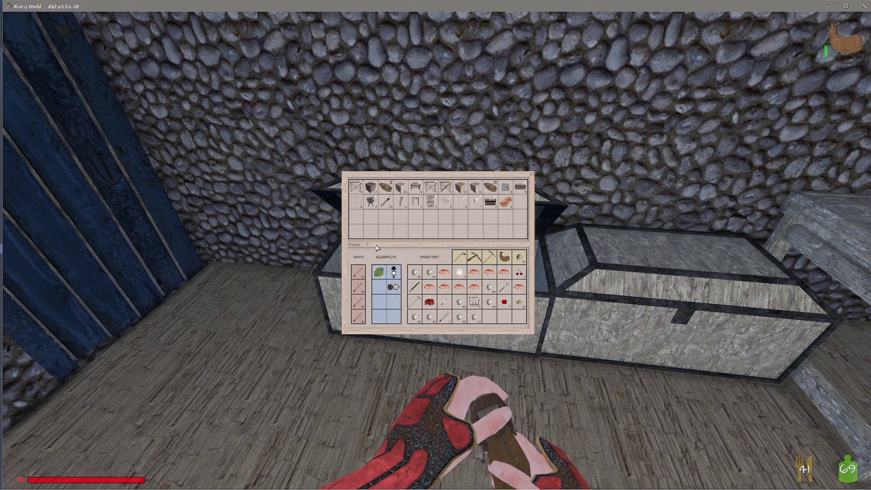
{"action": "key", "text": "Escape"}
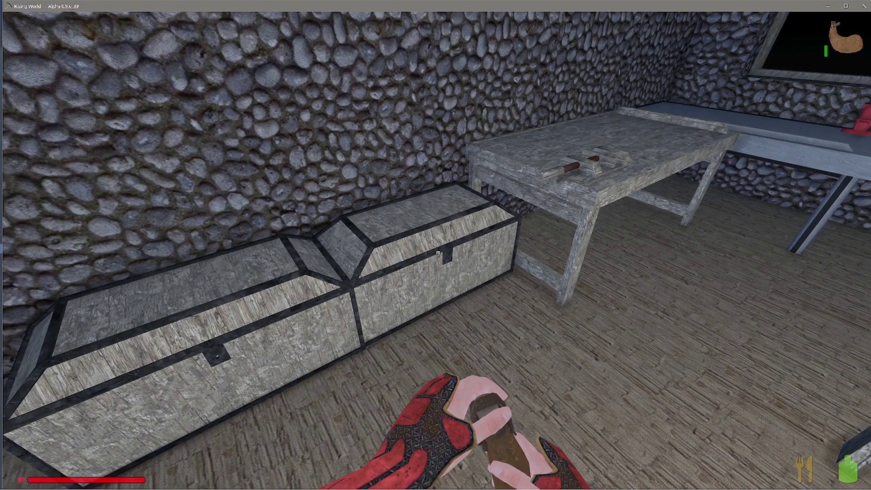
{"action": "key", "text": "e"}
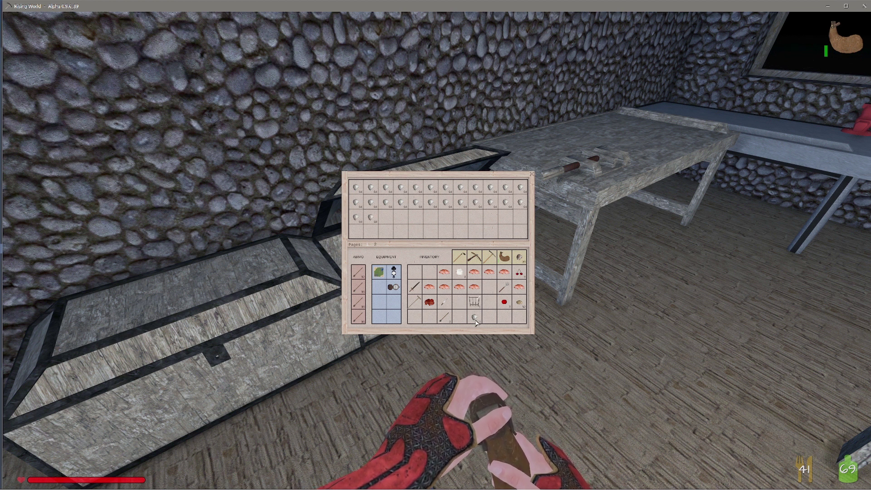
{"action": "key", "text": "Escape"}
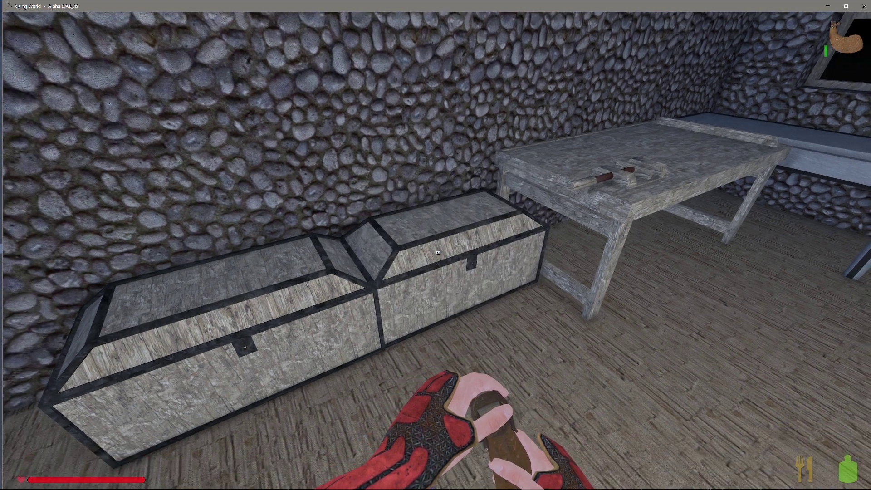
Store more stone in that chest, then go through the other chests one by one
{"action": "key", "text": "e"}
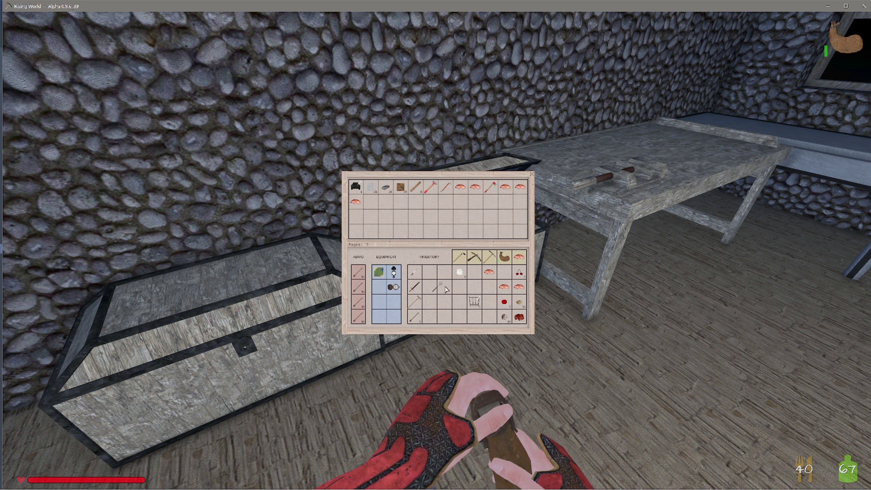
{"action": "key", "text": "Escape"}
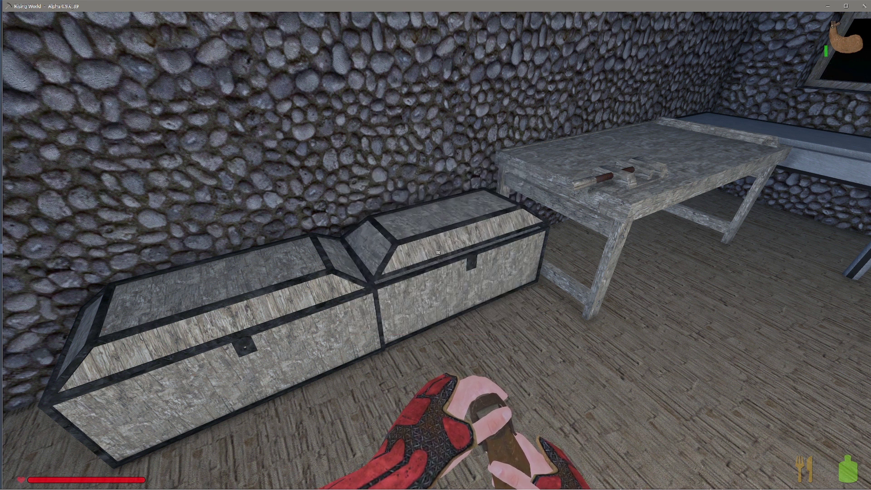
{"action": "key", "text": "e"}
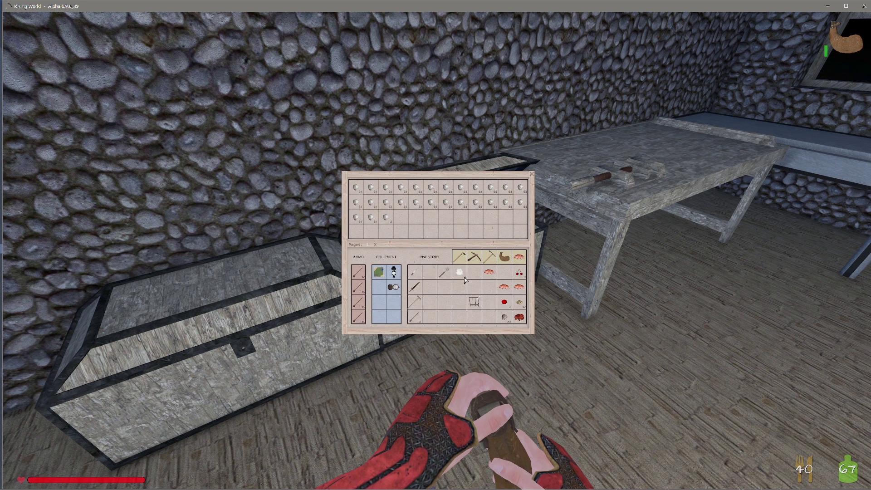
{"action": "key", "text": "Escape"}
{"action": "key", "text": "e"}
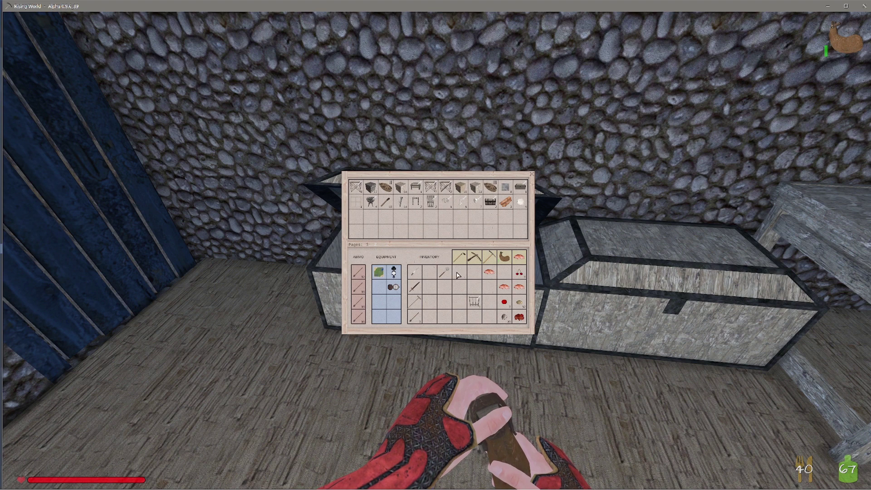
Close the chest, eat the held steak, and walk up to the blue door
{"action": "key", "text": "Escape"}
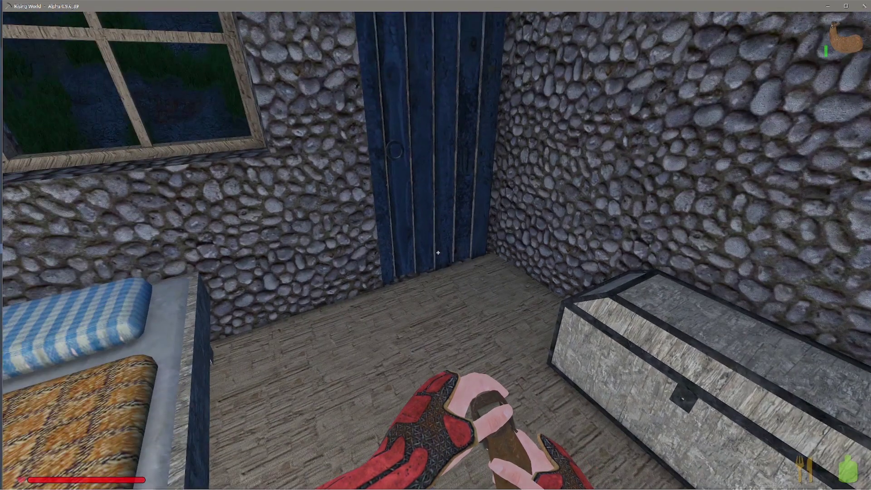
{"action": "scroll", "coordinate": [437, 253], "scroll_direction": "down", "scroll_amount": 1}
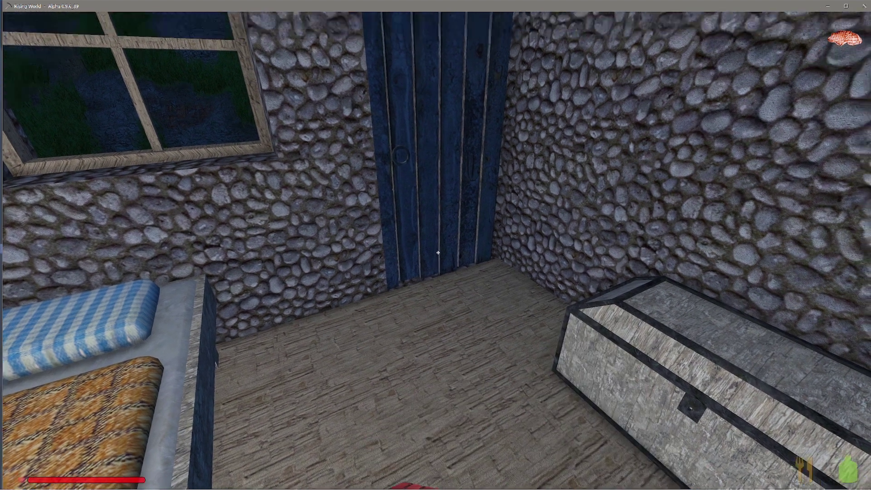
{"action": "key", "text": "w"}
{"action": "right_click", "coordinate": [438, 253]}
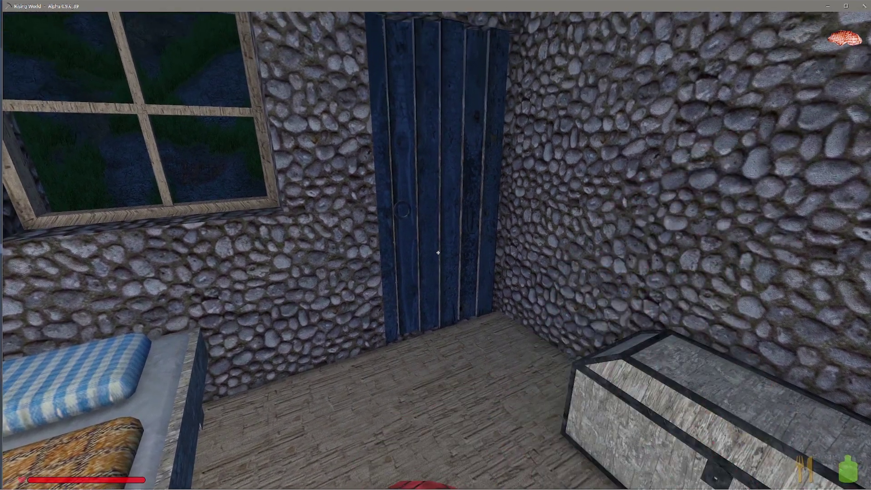
{"action": "key", "text": "w"}
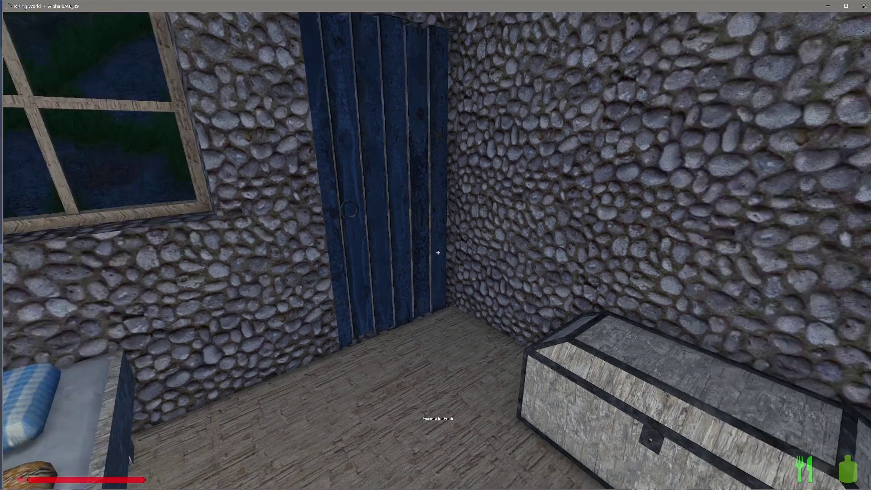
{"action": "key", "text": "w"}
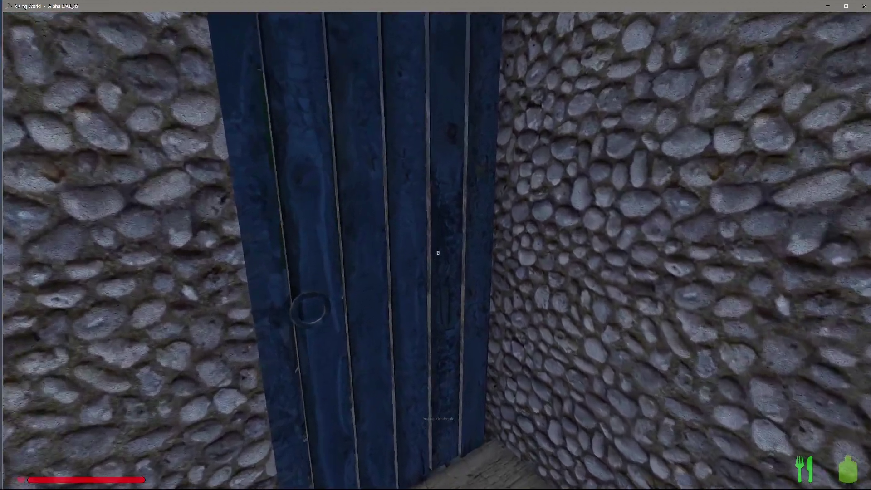
Go out the blue door and walk down the sand to the horse's saddlebag
{"action": "key", "text": "f"}
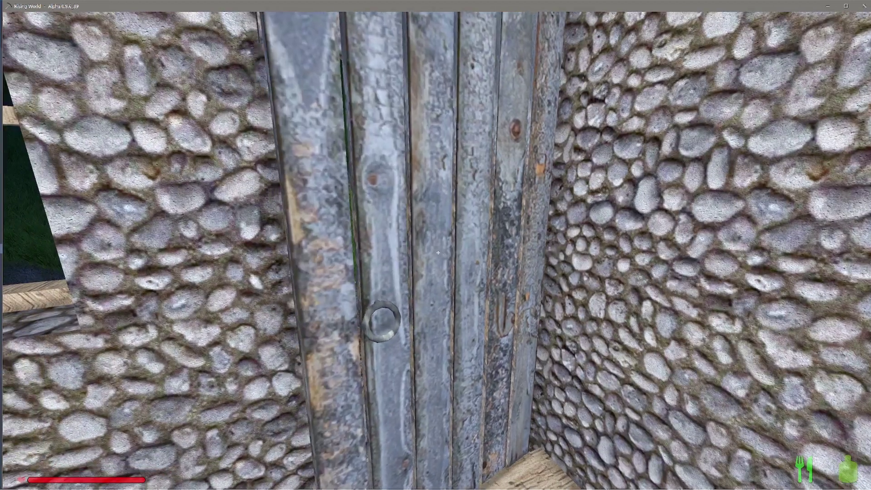
{"action": "key", "text": "w"}
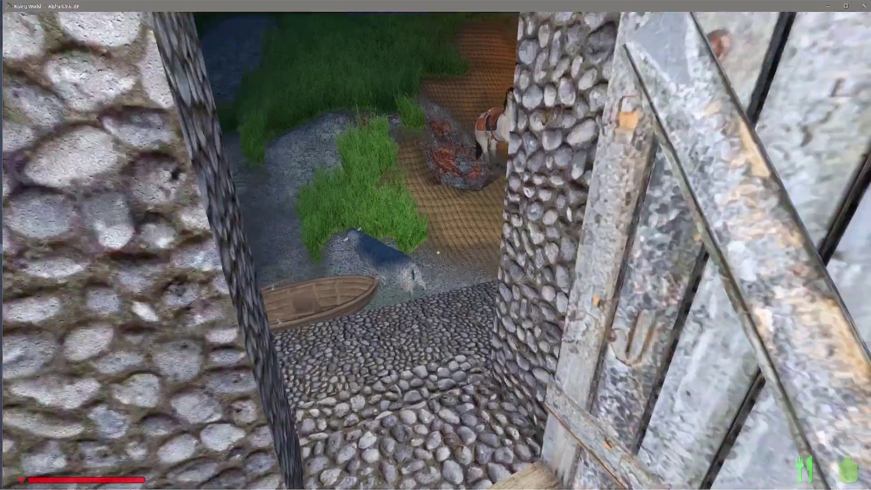
{"action": "key", "text": "w"}
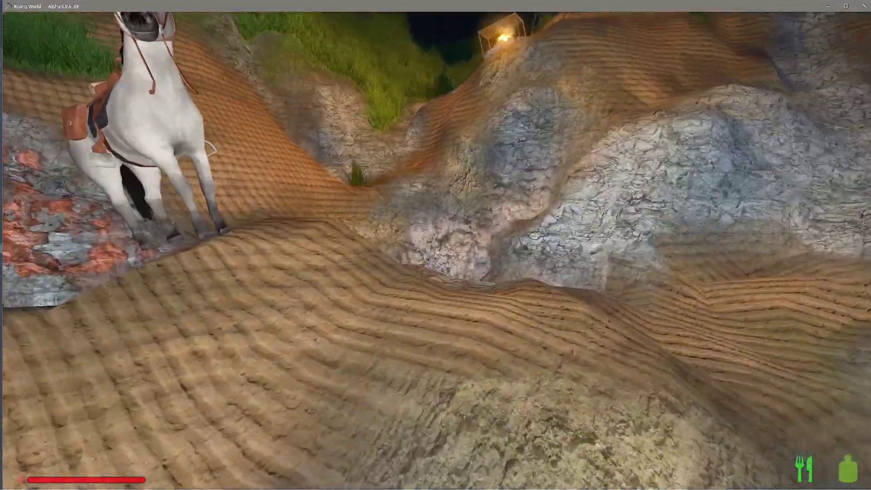
{"action": "key", "text": "w"}
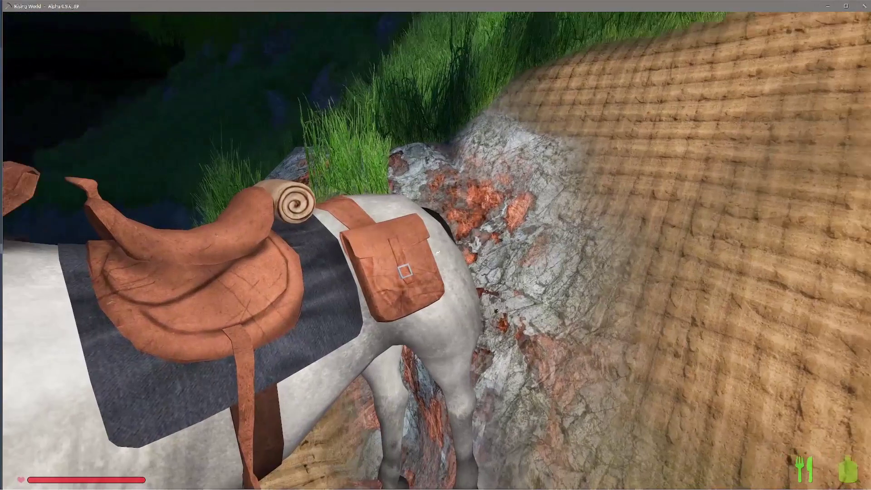
Open the horse's saddlebag, take out the stone stacks, and close it facing the house
{"action": "key", "text": "f"}
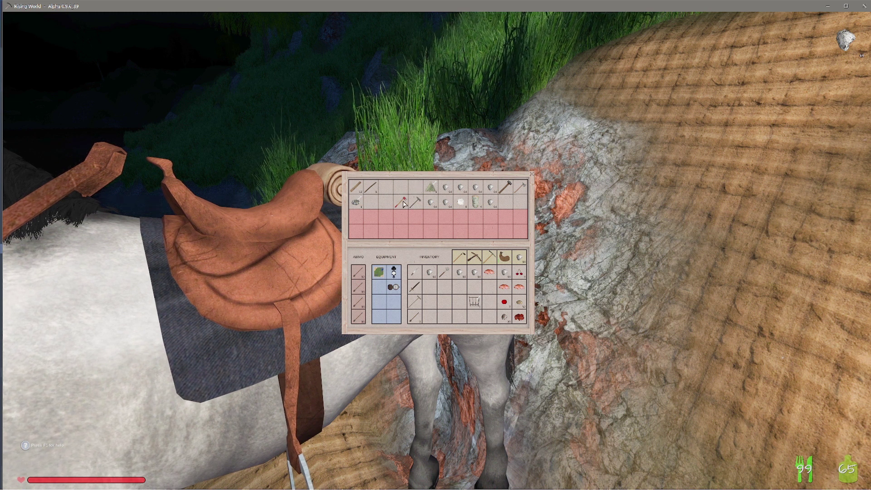
{"action": "left_click", "coordinate": [461, 189], "text": "shift"}
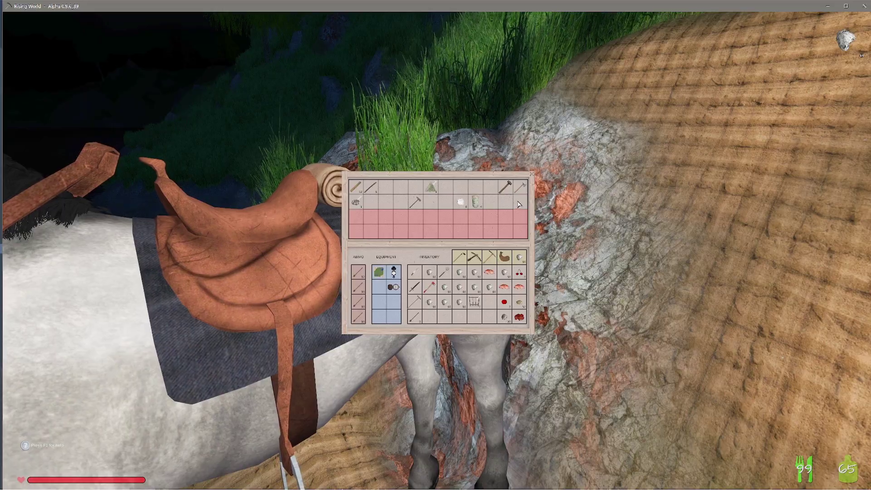
{"action": "key", "text": "Escape"}
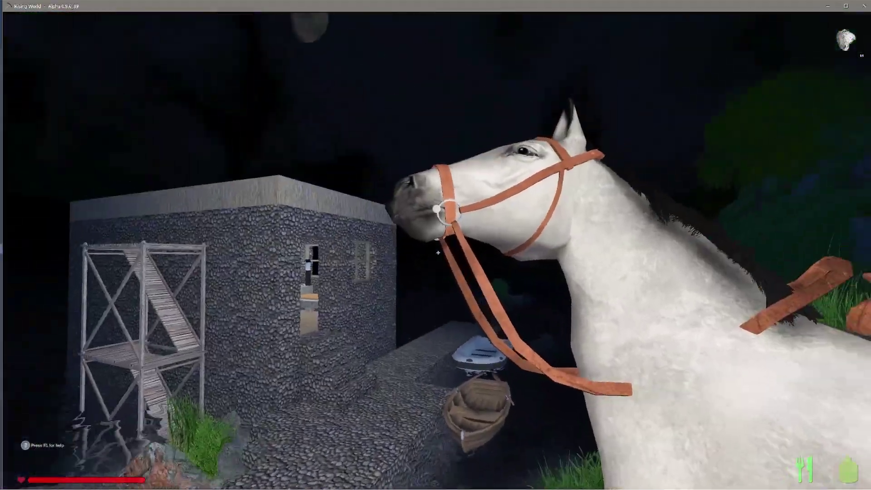
Walk up the steps into the stone house and open the chest
{"action": "key", "text": "w"}
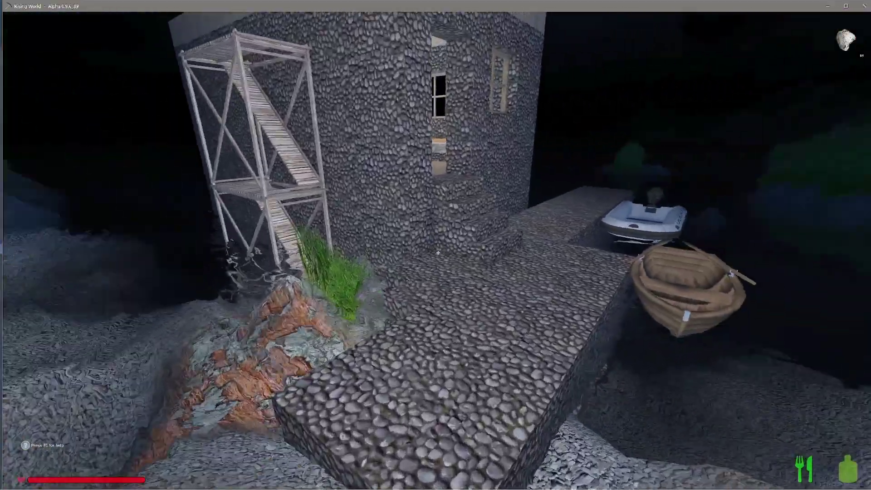
{"action": "key", "text": "w"}
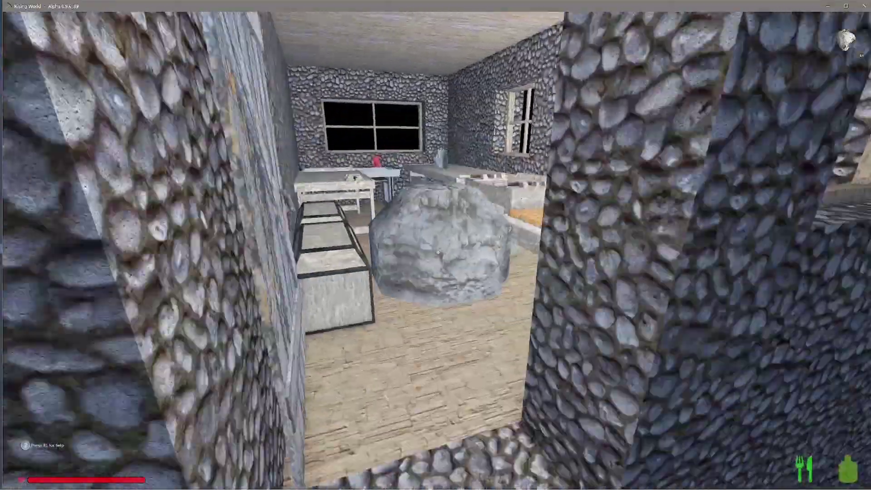
{"action": "key", "text": "w"}
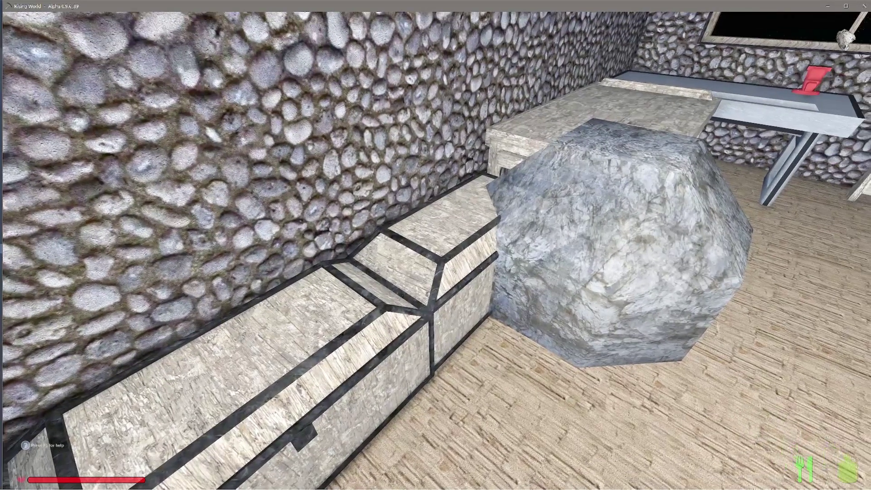
{"action": "right_click", "coordinate": [438, 252]}
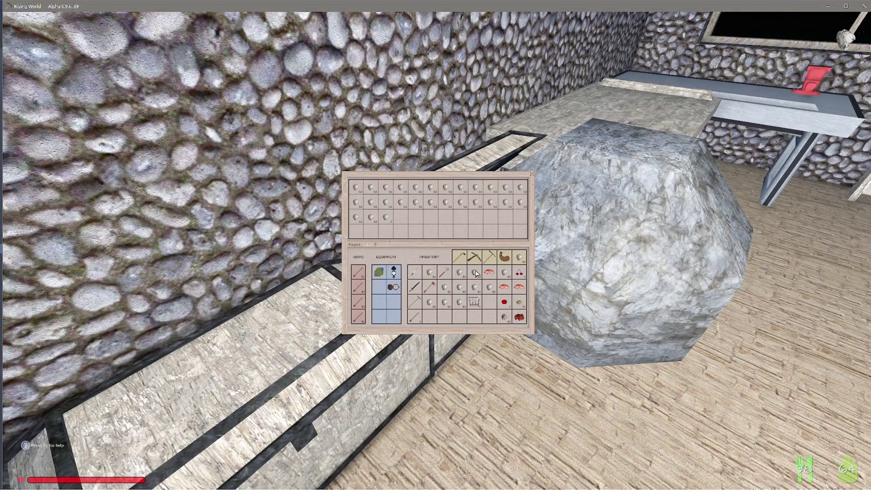
Deposit all stone stacks, including most of the hotbar stone, into the chest
{"action": "left_click", "coordinate": [434, 272], "text": "shift"}
{"action": "left_click", "coordinate": [446, 299], "text": "shift"}
{"action": "left_click", "coordinate": [460, 292], "text": "shift"}
{"action": "left_click", "coordinate": [474, 287], "text": "shift"}
{"action": "left_click", "coordinate": [489, 288], "text": "shift"}
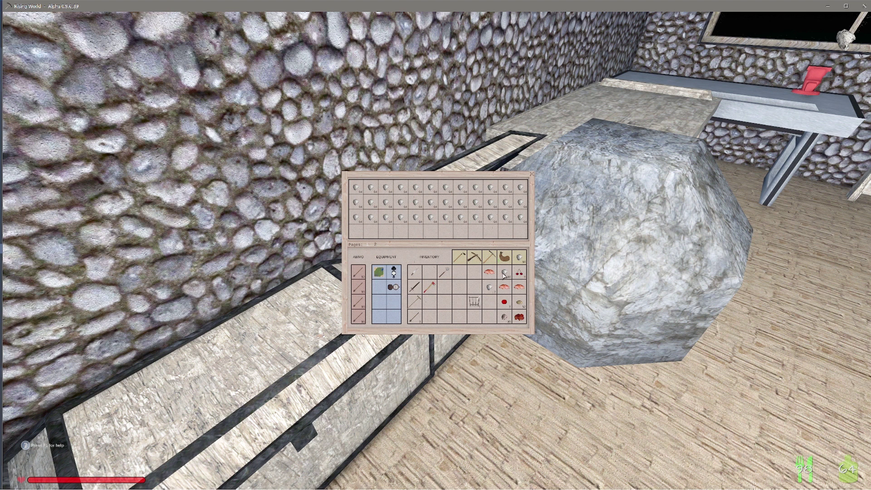
{"action": "left_click", "coordinate": [504, 273], "text": "shift"}
{"action": "left_click_drag", "start_coordinate": [489, 289], "coordinate": [520, 257]}
{"action": "key", "text": "Escape"}
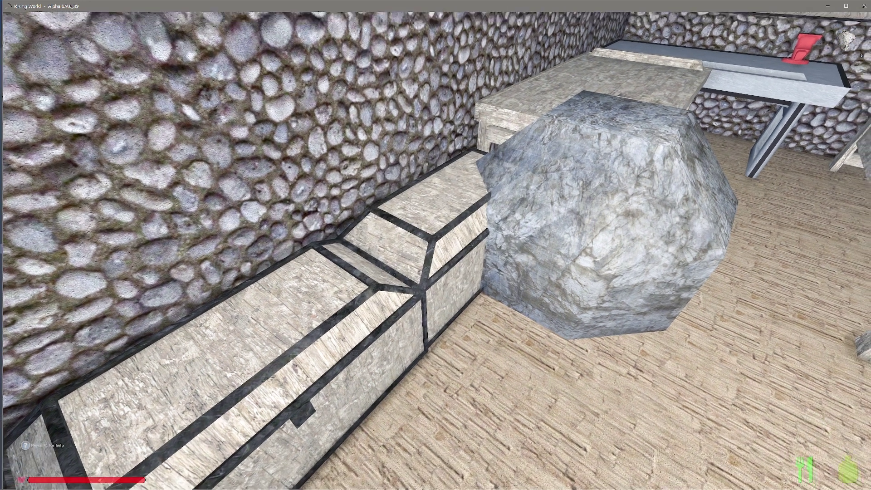
Stash the held rock in the chest and put the meat in the empty hotbar slot
{"action": "key", "text": "f"}
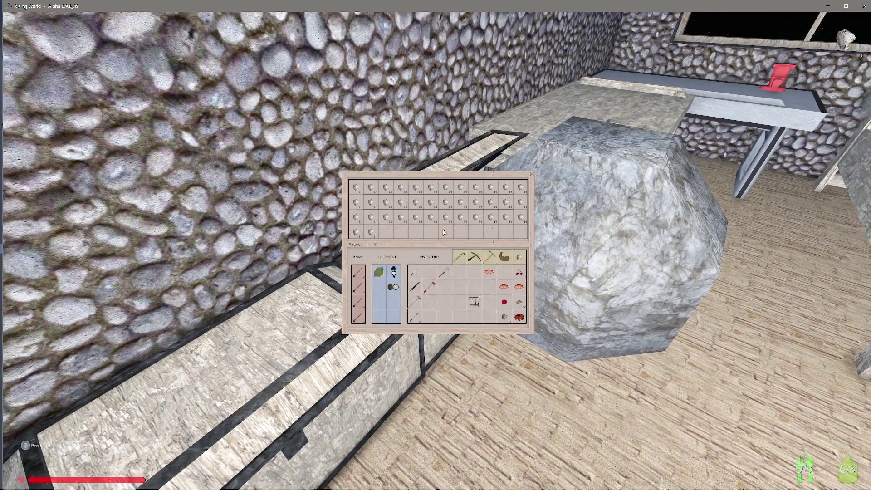
{"action": "left_click", "coordinate": [520, 257]}
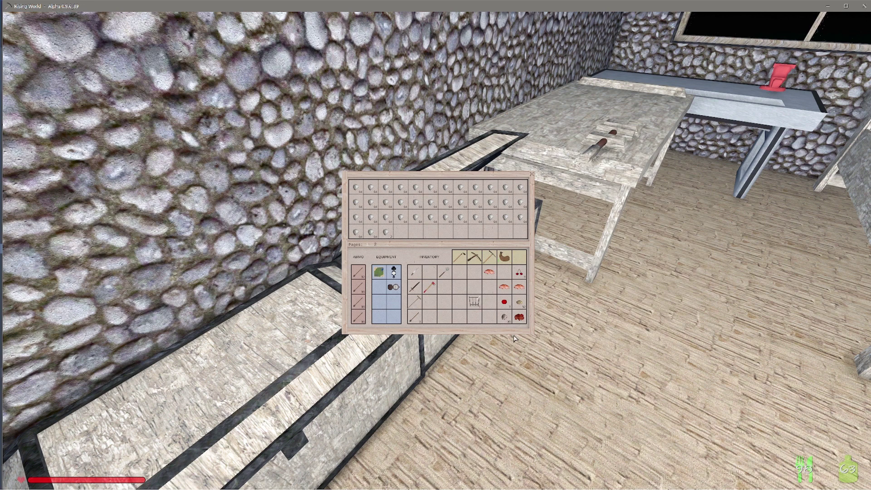
{"action": "left_click", "coordinate": [377, 247]}
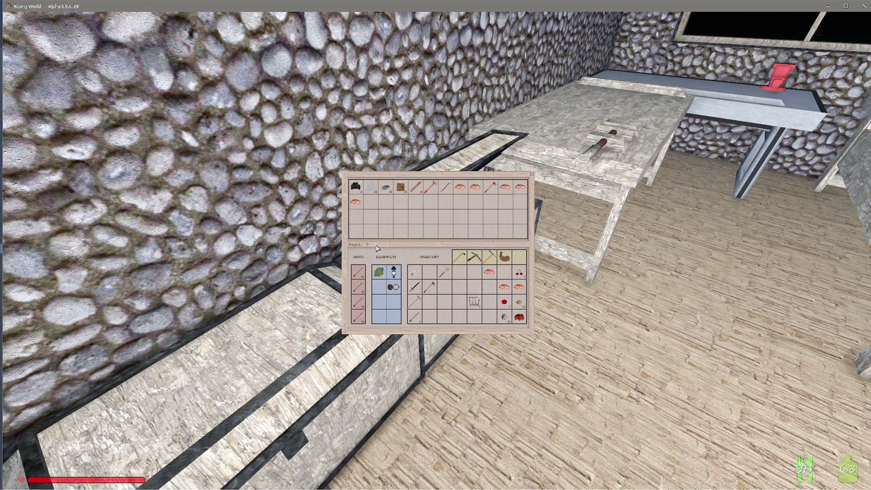
{"action": "left_click_drag", "start_coordinate": [490, 274], "coordinate": [519, 259]}
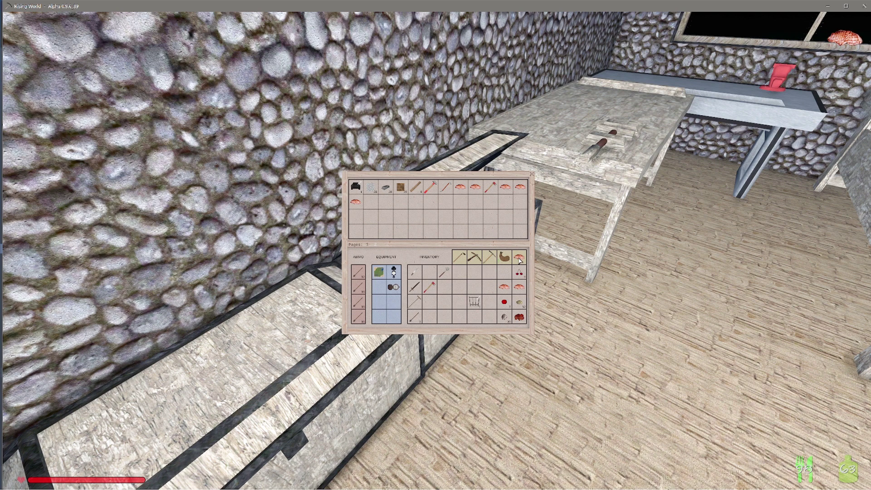
{"action": "key", "text": "Escape"}
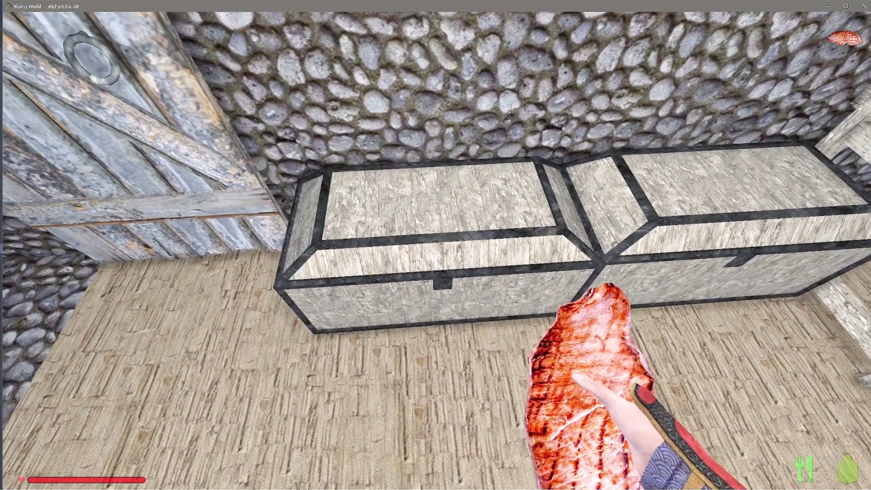
Put the grey item in the neighbouring chest's lower-left slot, then check the inventory
{"action": "key", "text": "f"}
{"action": "left_click", "coordinate": [376, 247]}
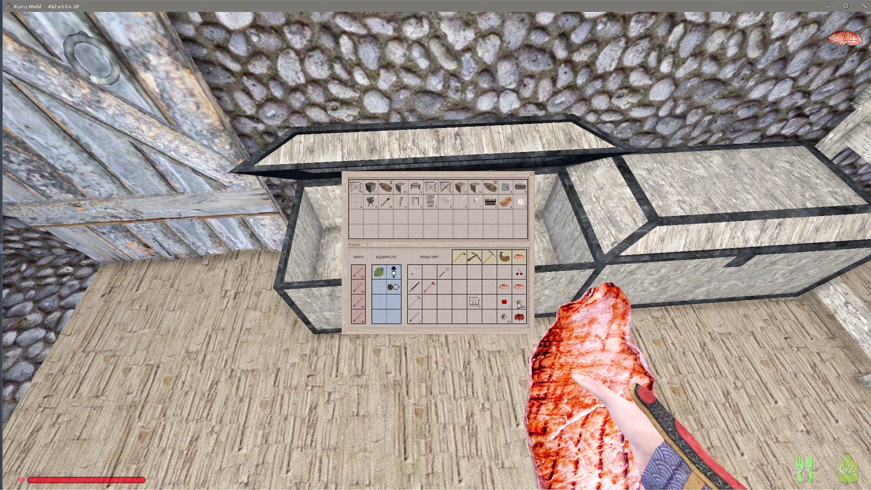
{"action": "left_click_drag", "start_coordinate": [504, 320], "coordinate": [357, 233]}
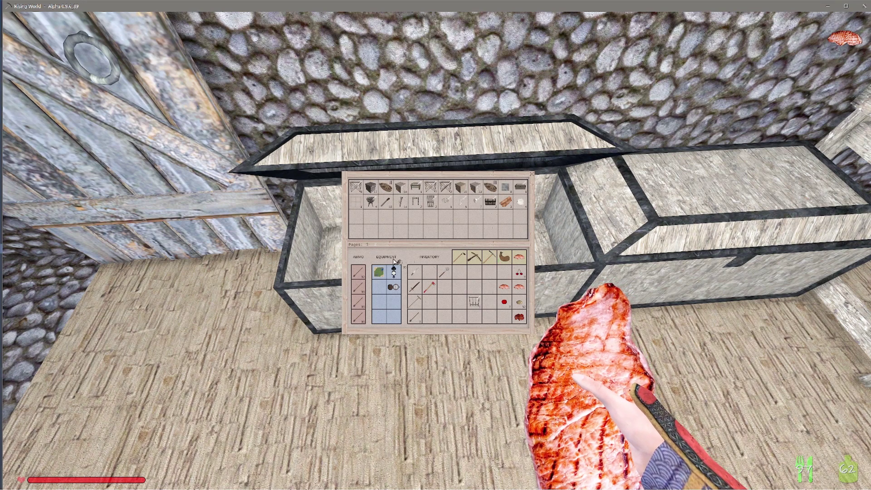
{"action": "left_click", "coordinate": [356, 233]}
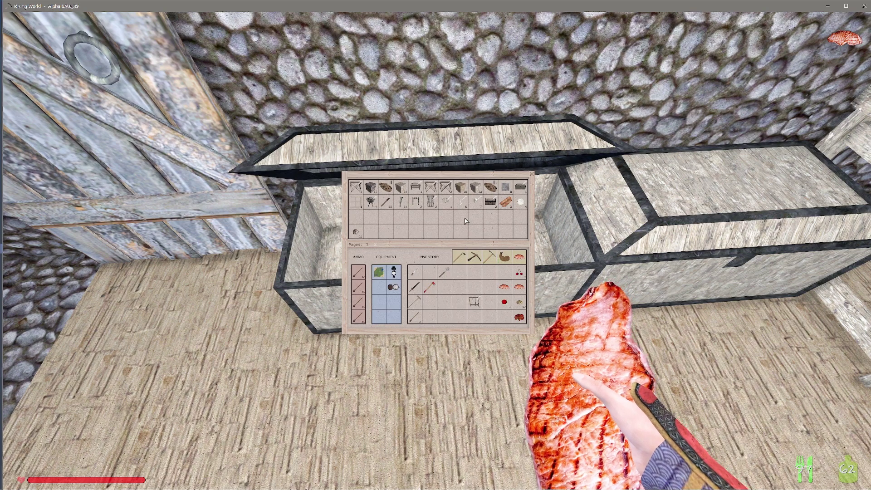
{"action": "key", "text": "Escape"}
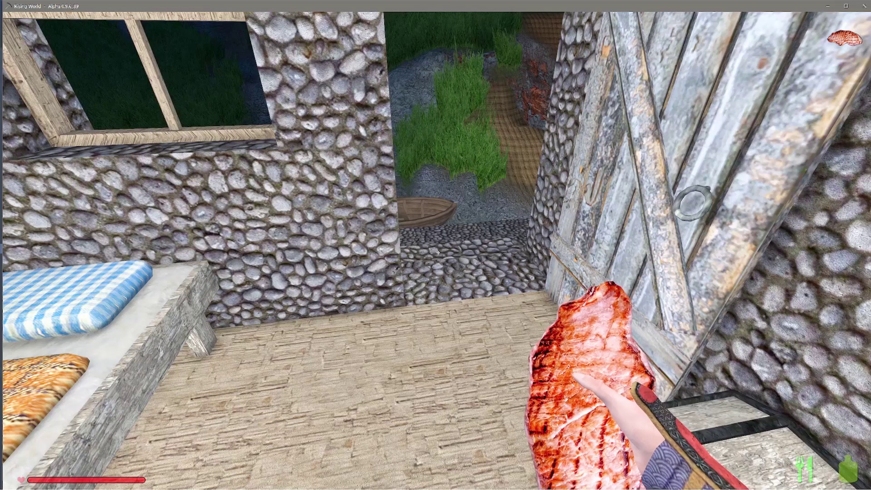
{"action": "key", "text": "Tab"}
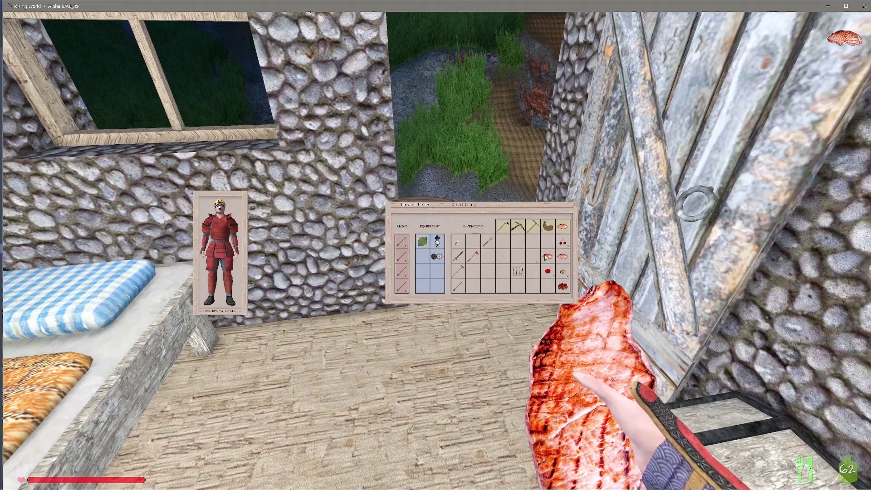
{"action": "key", "text": "Tab"}
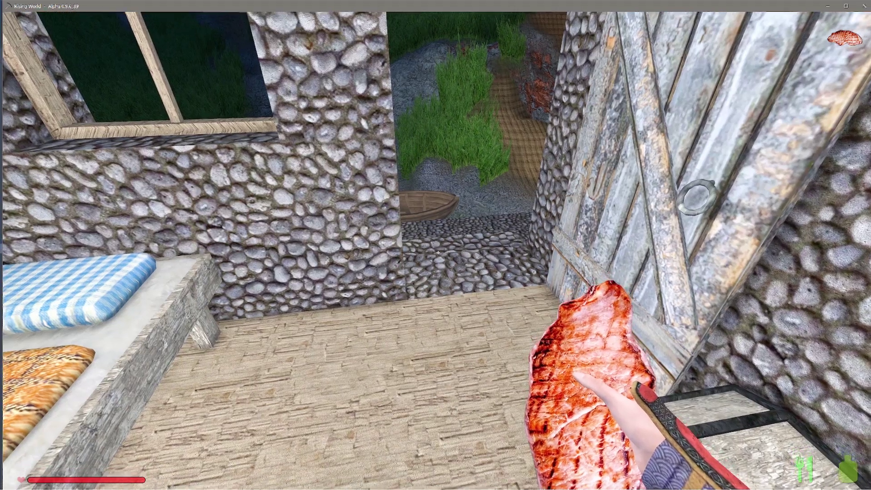
{"action": "scroll", "coordinate": [436, 245], "scroll_direction": "up", "scroll_amount": 1}
Walk out onto the cobbled pier, return inside, and line up beside the bed
{"action": "key", "text": "w"}
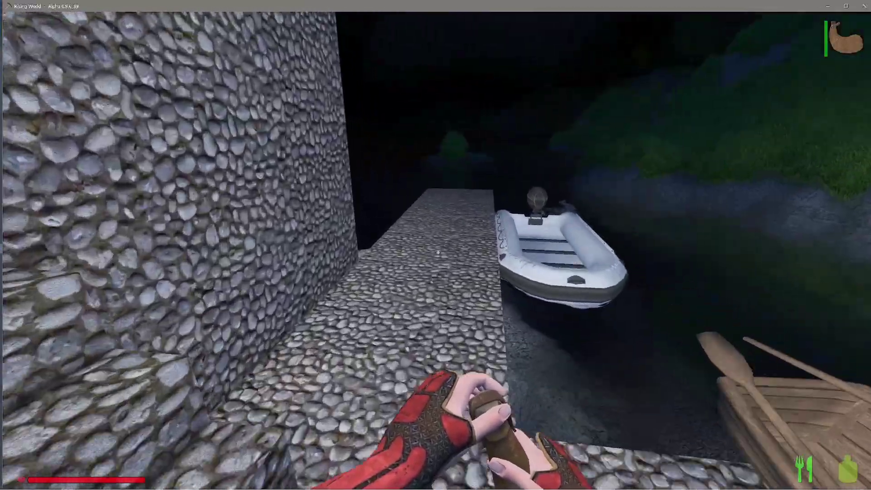
{"action": "key", "text": "w"}
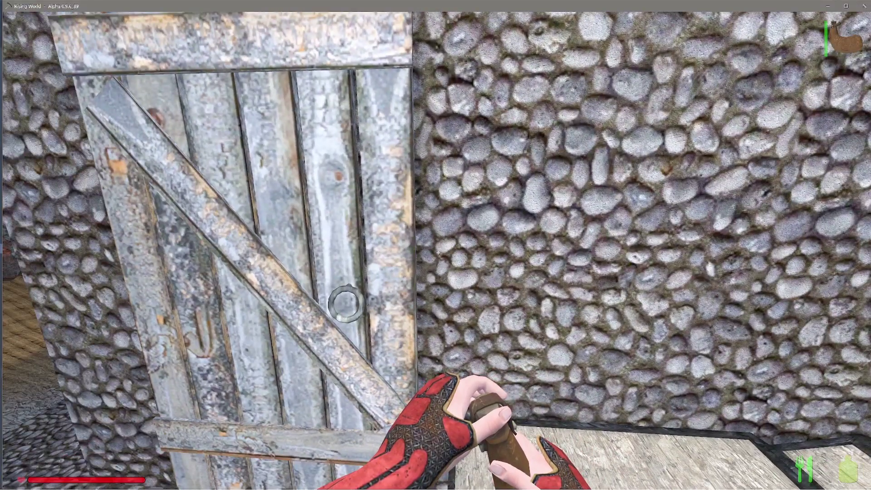
{"action": "key", "text": "s"}
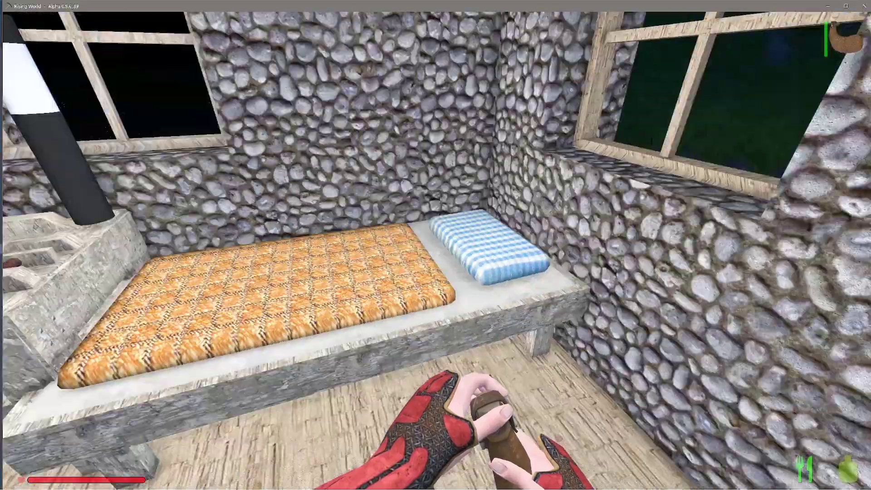
{"action": "key", "text": "w"}
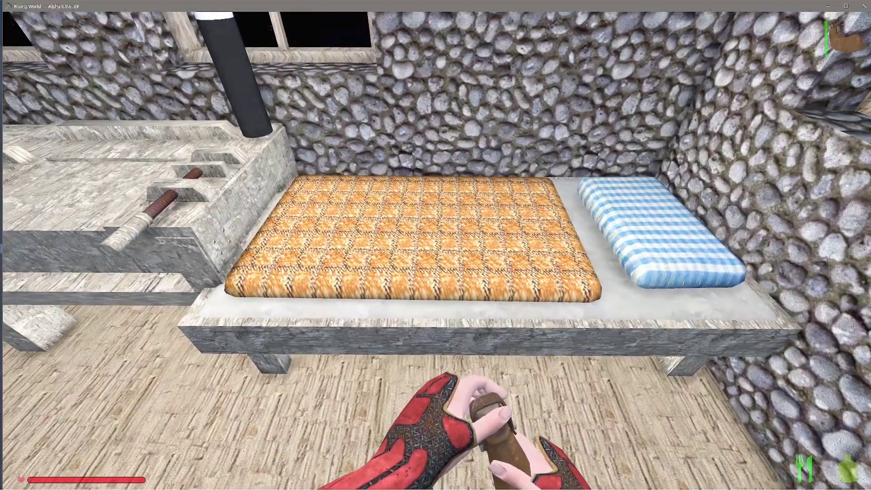